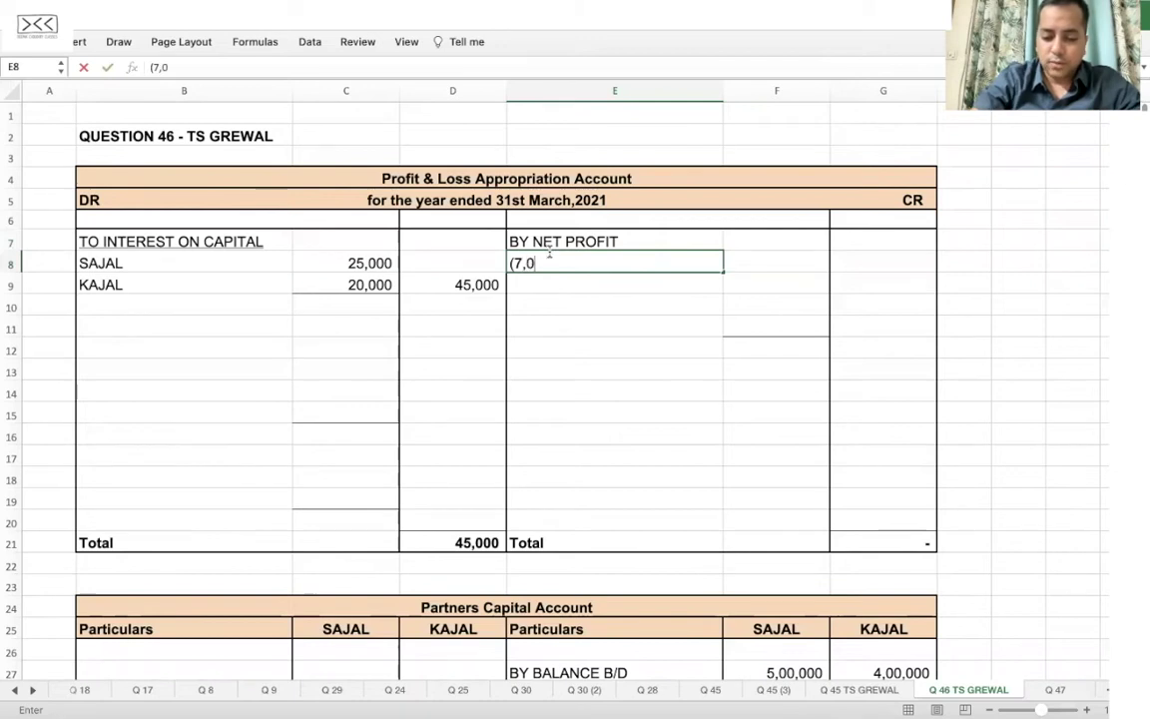
# - Complete the working note in E8 beneath BY NET PROFIT as (7,02,600 - 18,000)
pyautogui.write(',600')
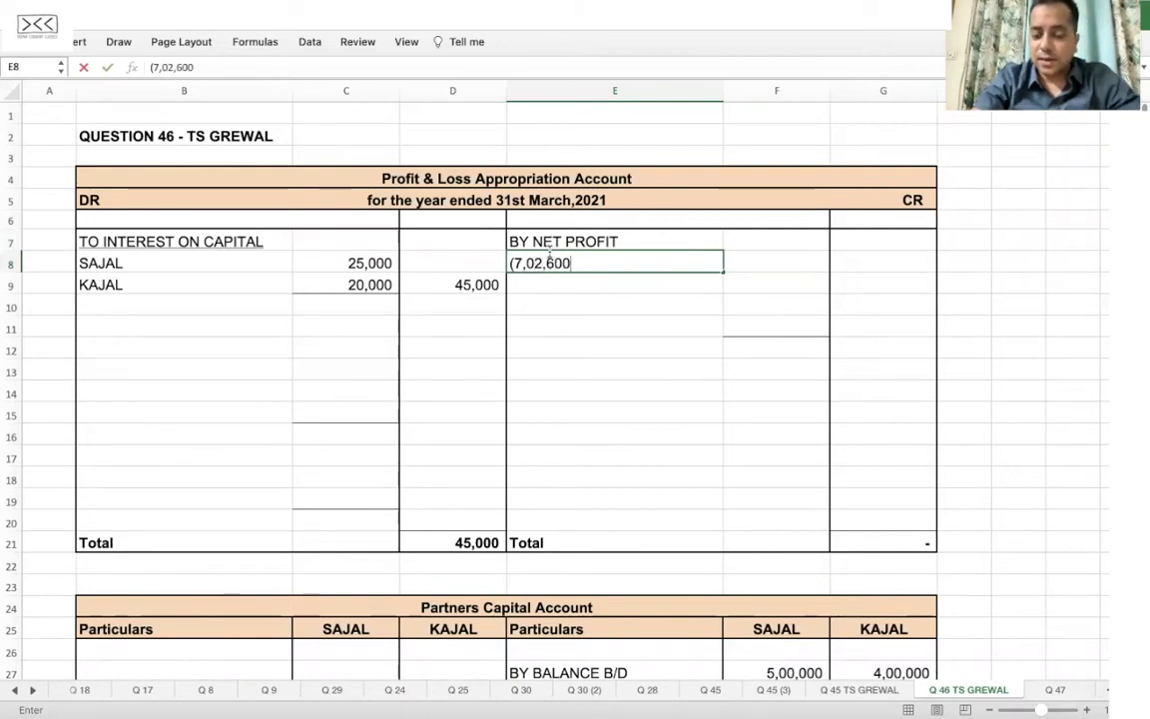
pyautogui.write(' - 18,000)')
pyautogui.press('Tab')
pyautogui.press('Up')
pyautogui.press('Right')
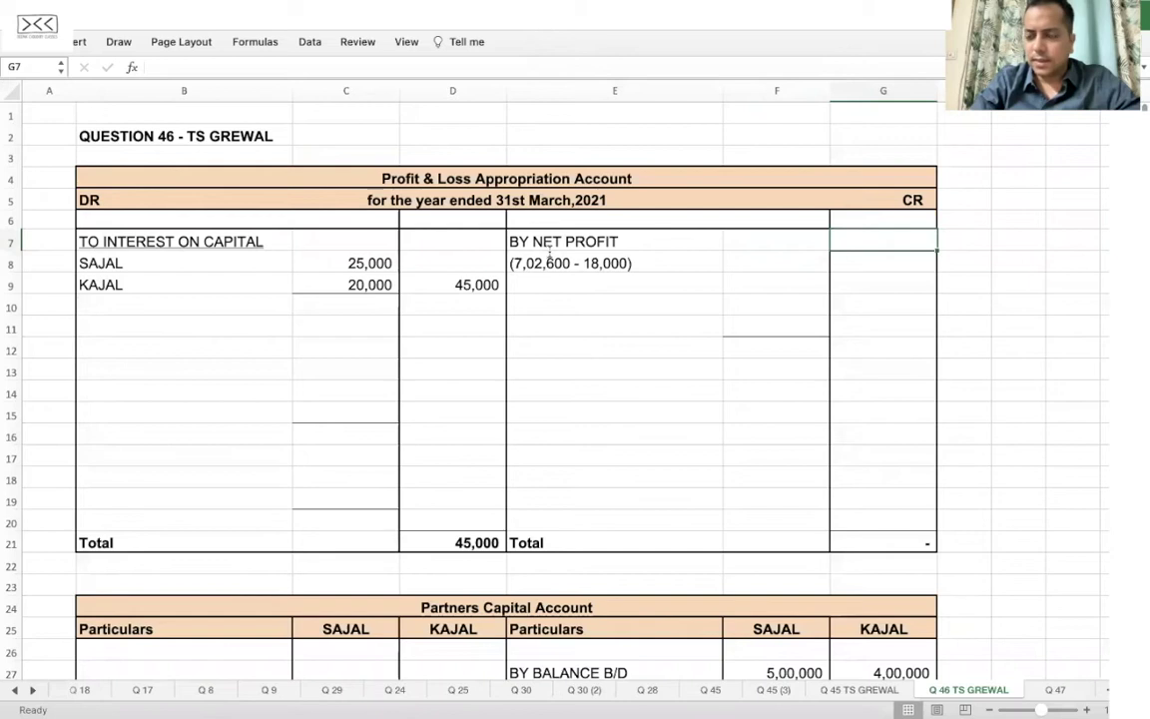
pyautogui.write('=')
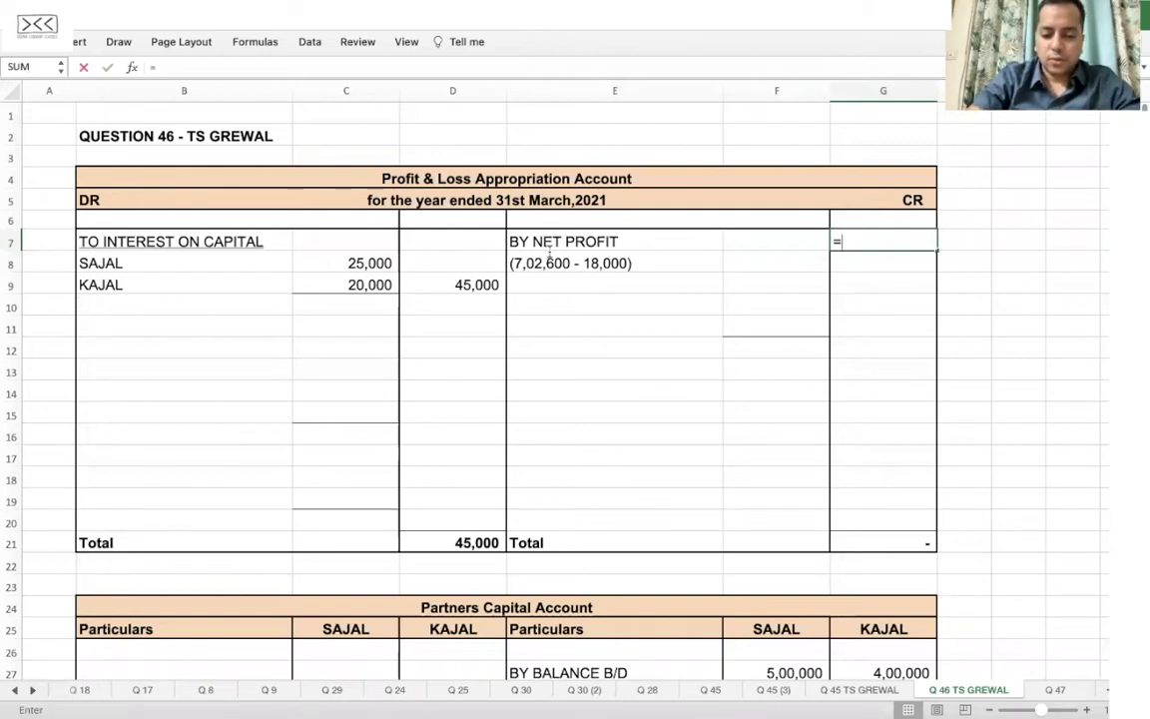
pyautogui.write('7026')
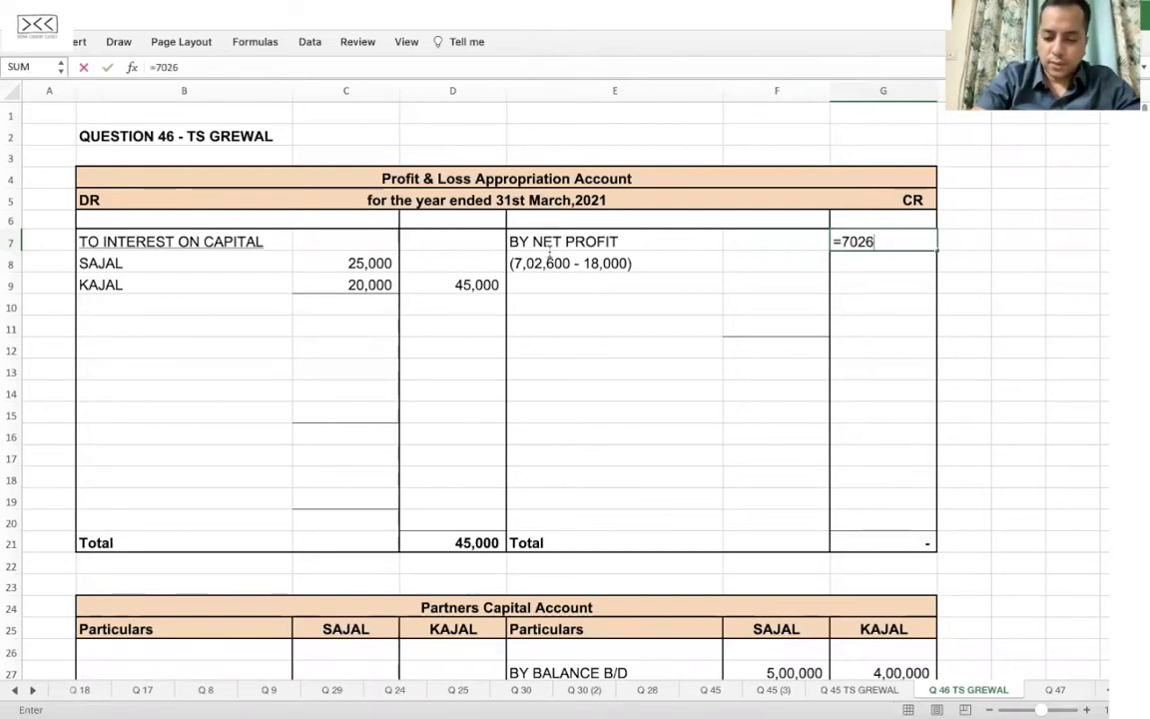
pyautogui.write('00-18000')
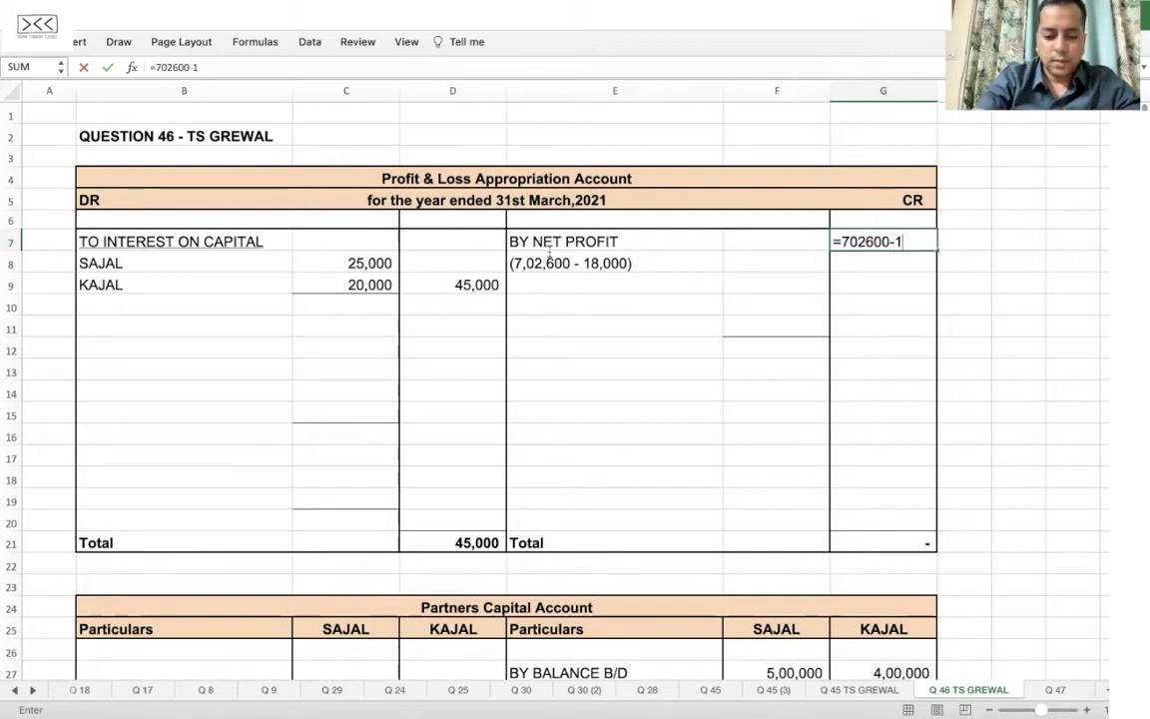
pyautogui.press('Return')
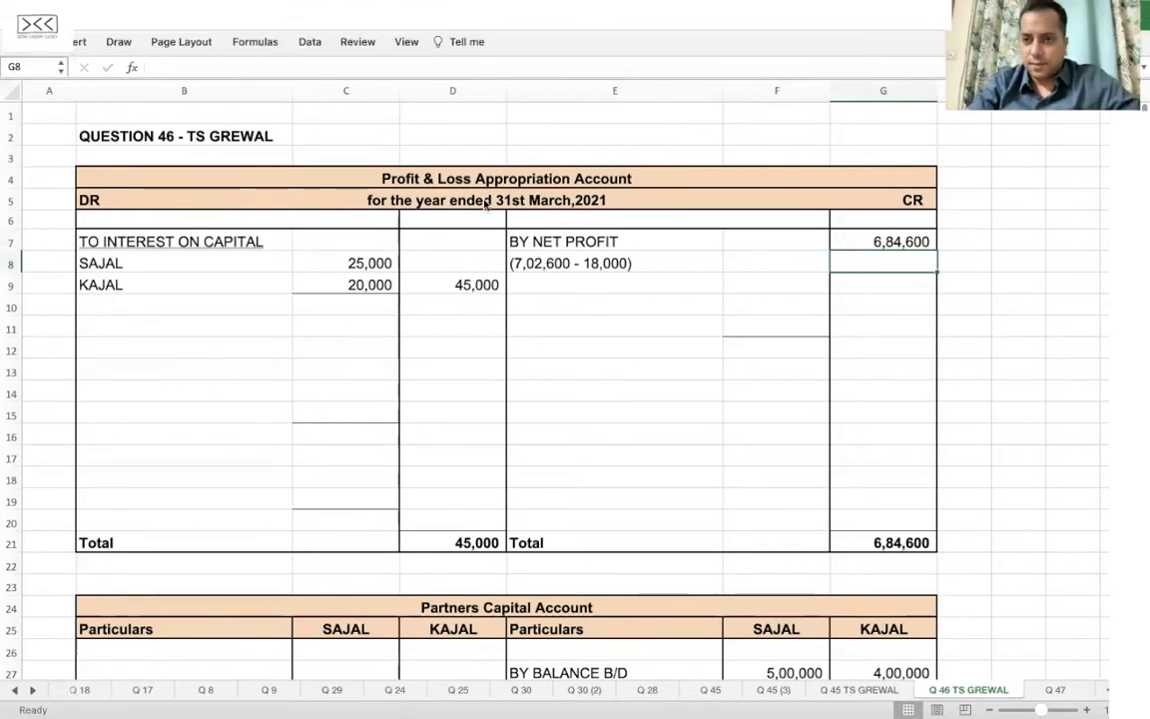
# - Glance at question 46 in the PDF, then examine the handwritten notes on partner's loan interest in sheet COMMISSION TO PARTNER (2)
pyautogui.press('super+Tab')
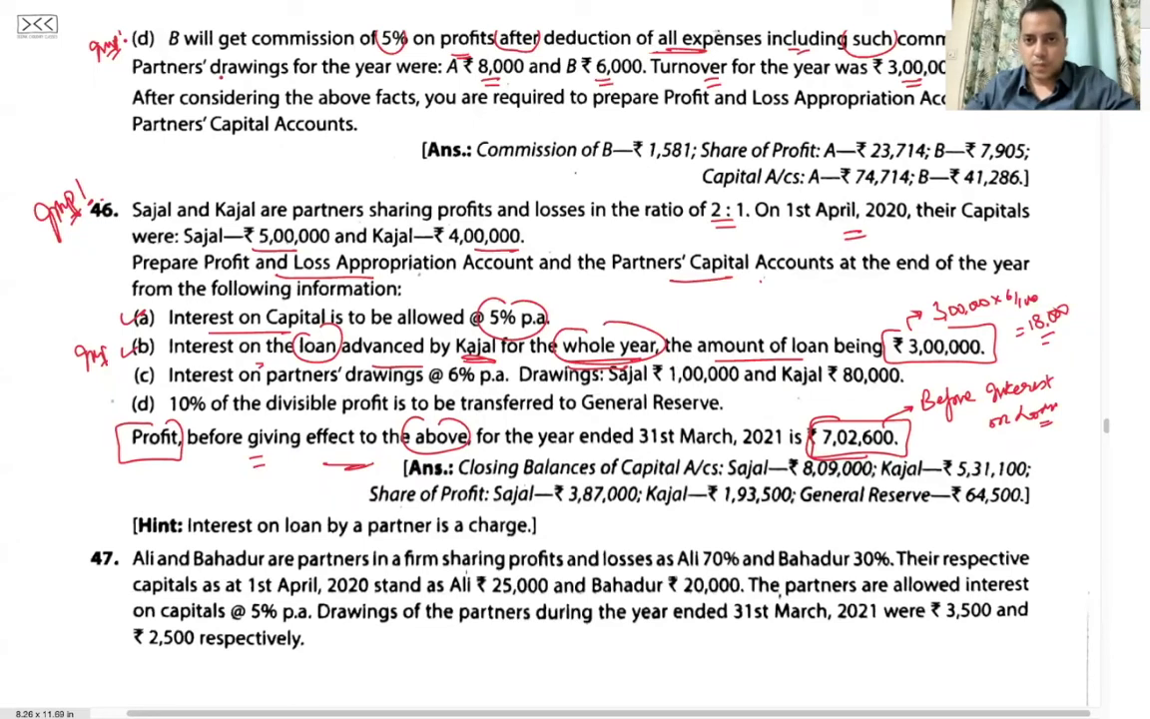
pyautogui.press('super+Tab')
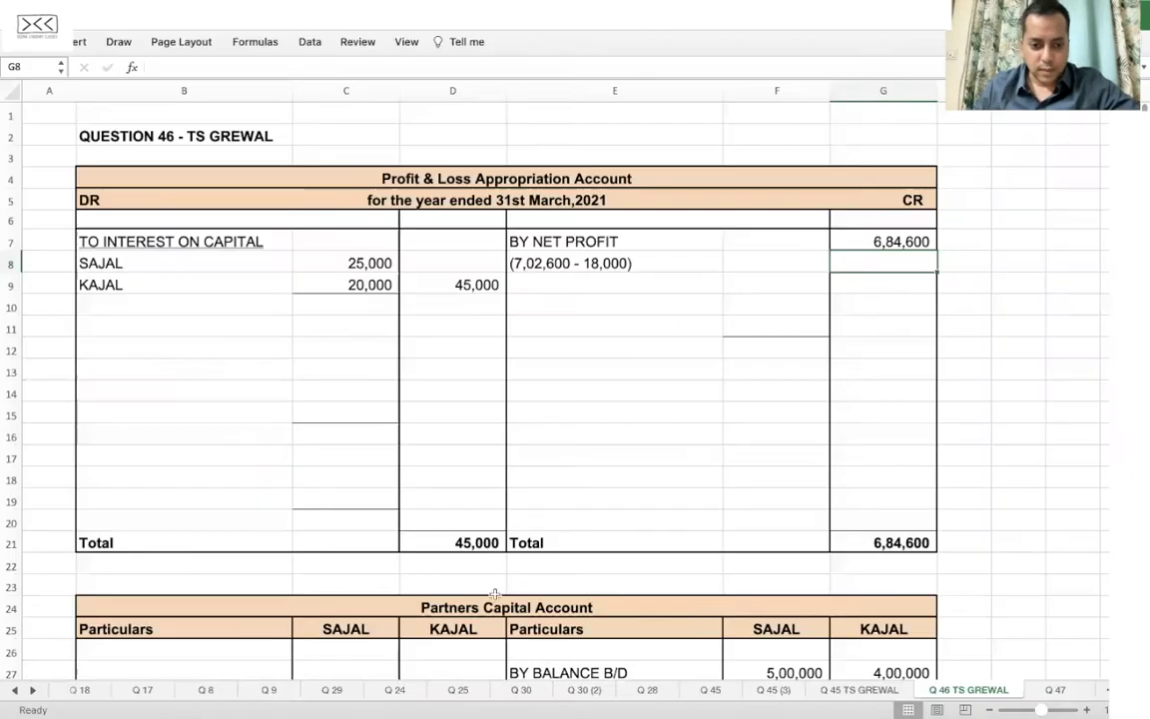
pyautogui.click(504, 690)
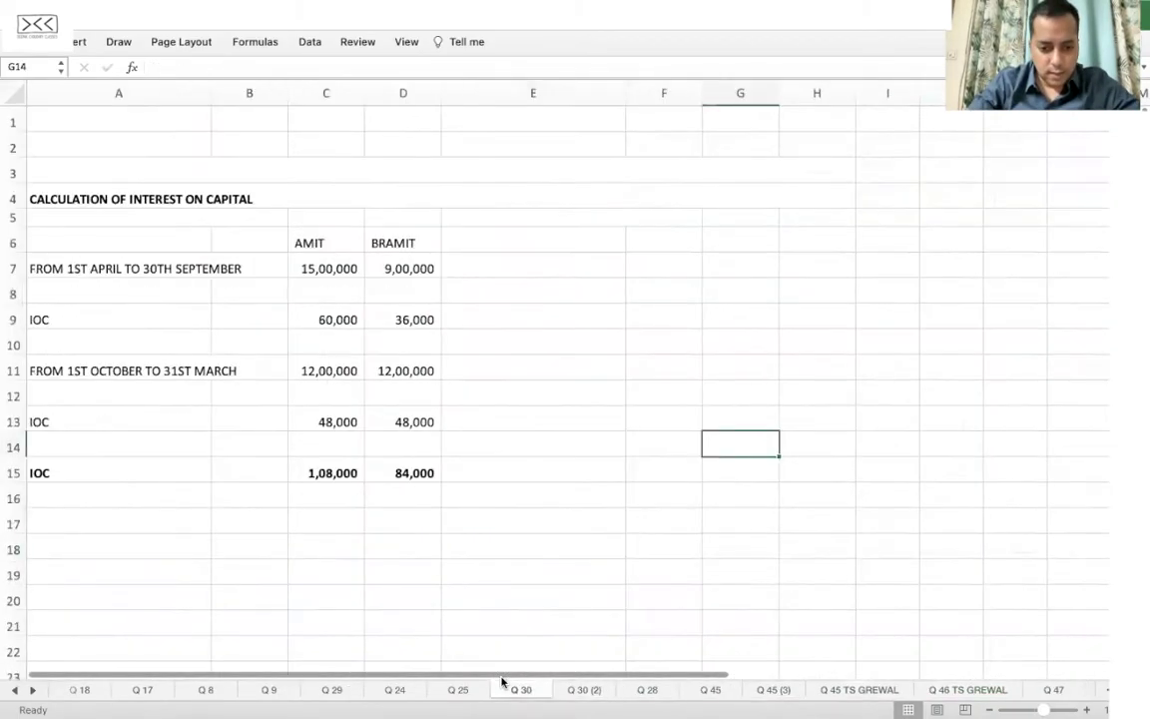
pyautogui.hotkey('ctrl', 'pageup')
pyautogui.hotkey('ctrl', 'pageup')
pyautogui.hotkey('ctrl', 'pageup')
pyautogui.hotkey('ctrl', 'pageup')
pyautogui.hotkey('ctrl', 'pageup')
pyautogui.hotkey('ctrl', 'pageup')
pyautogui.hotkey('ctrl', 'pageup')
pyautogui.hotkey('ctrl', 'pageup')
pyautogui.hotkey('ctrl', 'pageup')
pyautogui.hotkey('ctrl', 'pageup')
pyautogui.hotkey('ctrl', 'pageup')
pyautogui.hotkey('ctrl', 'pageup')
pyautogui.hotkey('ctrl', 'pageup')
pyautogui.hotkey('ctrl', 'pageup')
pyautogui.hotkey('ctrl', 'pageup')
pyautogui.hotkey('ctrl', 'pageup')
pyautogui.hotkey('ctrl', 'pageup')
pyautogui.hotkey('ctrl', 'pageup')
pyautogui.hotkey('ctrl', 'pageup')
pyautogui.hotkey('ctrl', 'pagedown')
pyautogui.hotkey('ctrl', 'pageup')
pyautogui.hotkey('ctrl', 'pageup')
pyautogui.hotkey('ctrl', 'pagedown')
pyautogui.hotkey('ctrl', 'pagedown')
pyautogui.hotkey('ctrl', 'pagedown')
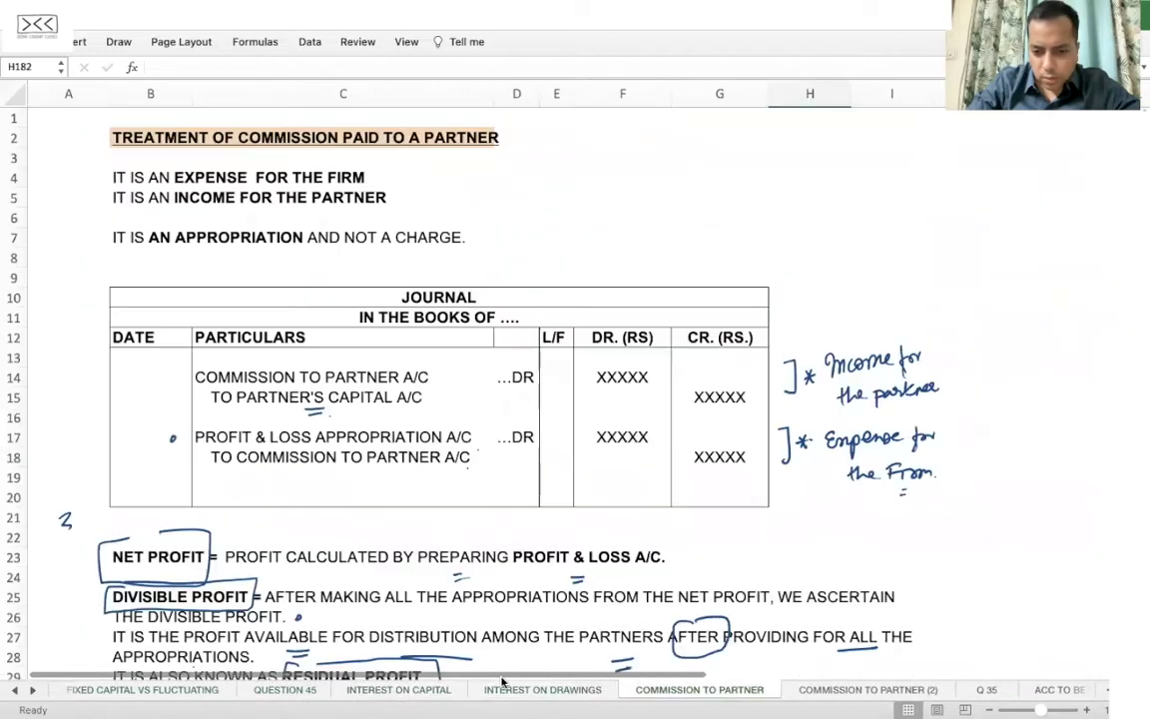
pyautogui.hotkey('ctrl', 'pagedown')
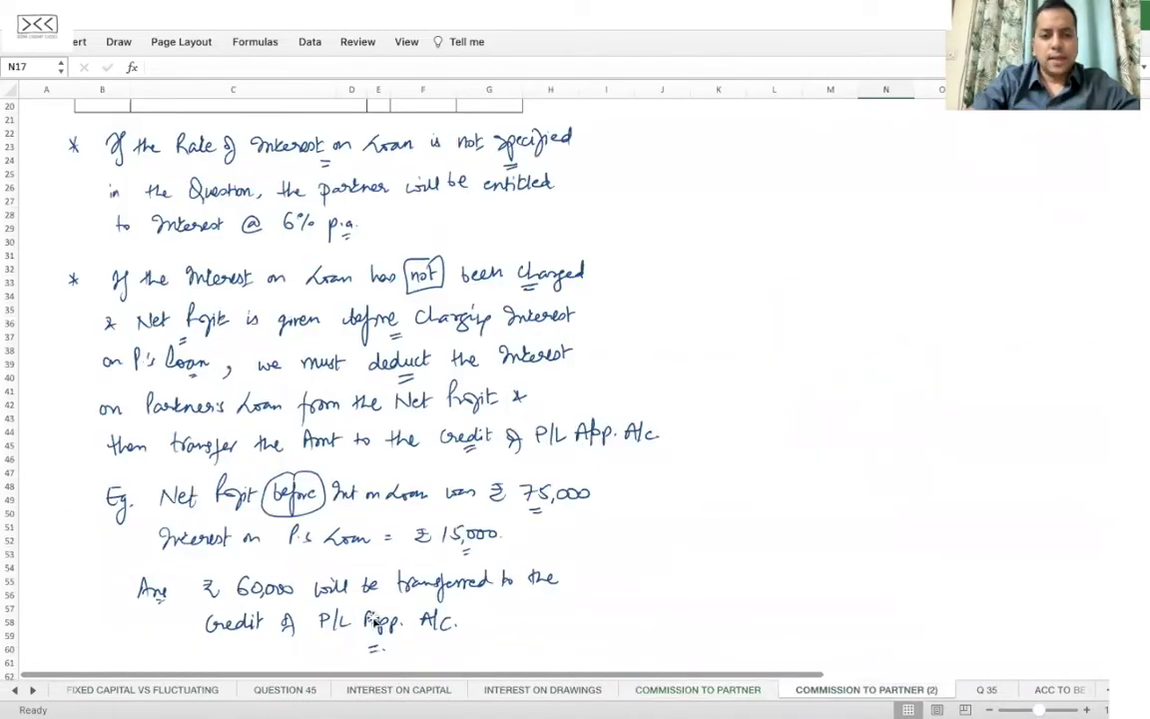
pyautogui.keyDown('ctrl'); pyautogui.scroll(3, 480, 597); pyautogui.keyUp('ctrl')
pyautogui.keyDown('ctrl'); pyautogui.scroll(-4, 410, 593); pyautogui.keyUp('ctrl')
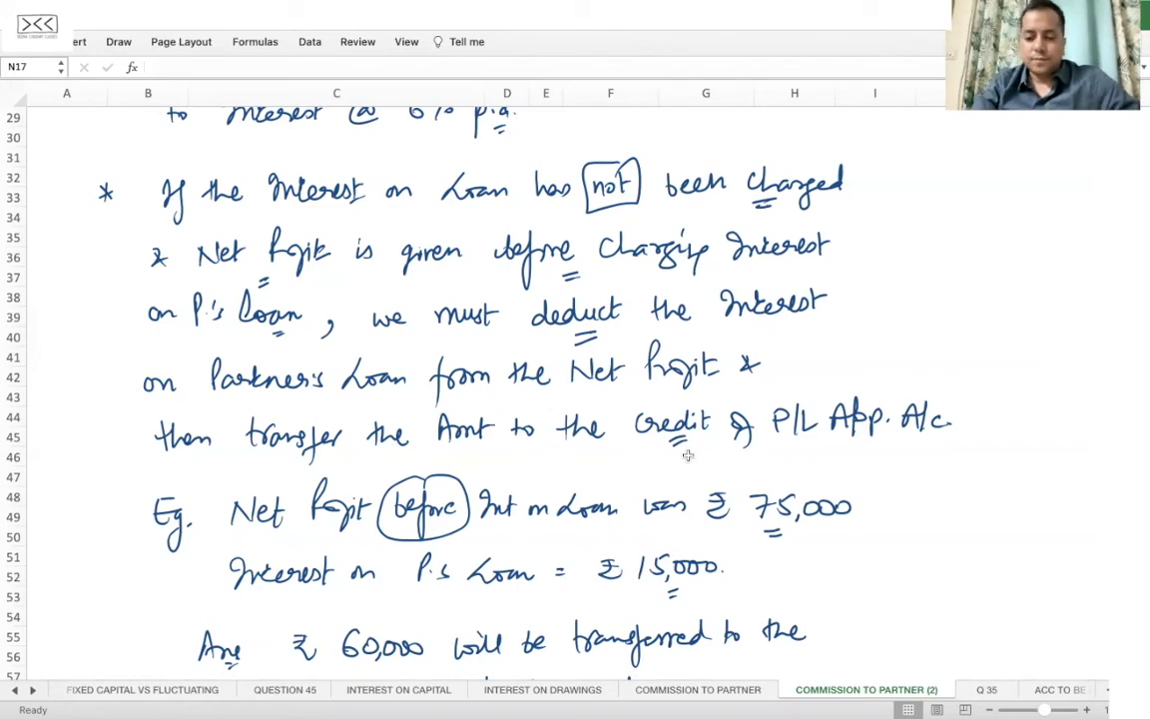
# - Return to the Q 46 TS GREWAL sheet and bring its Profit & Loss Appropriation Account into view
pyautogui.hotkey('ctrl', 'pagedown')
pyautogui.hotkey('ctrl', 'pagedown')
pyautogui.hotkey('ctrl', 'pagedown')
pyautogui.hotkey('ctrl', 'pagedown')
pyautogui.hotkey('ctrl', 'pagedown')
pyautogui.hotkey('ctrl', 'pagedown')
pyautogui.hotkey('ctrl', 'pagedown')
pyautogui.hotkey('ctrl', 'pagedown')
pyautogui.hotkey('ctrl', 'pagedown')
pyautogui.hotkey('ctrl', 'pagedown')
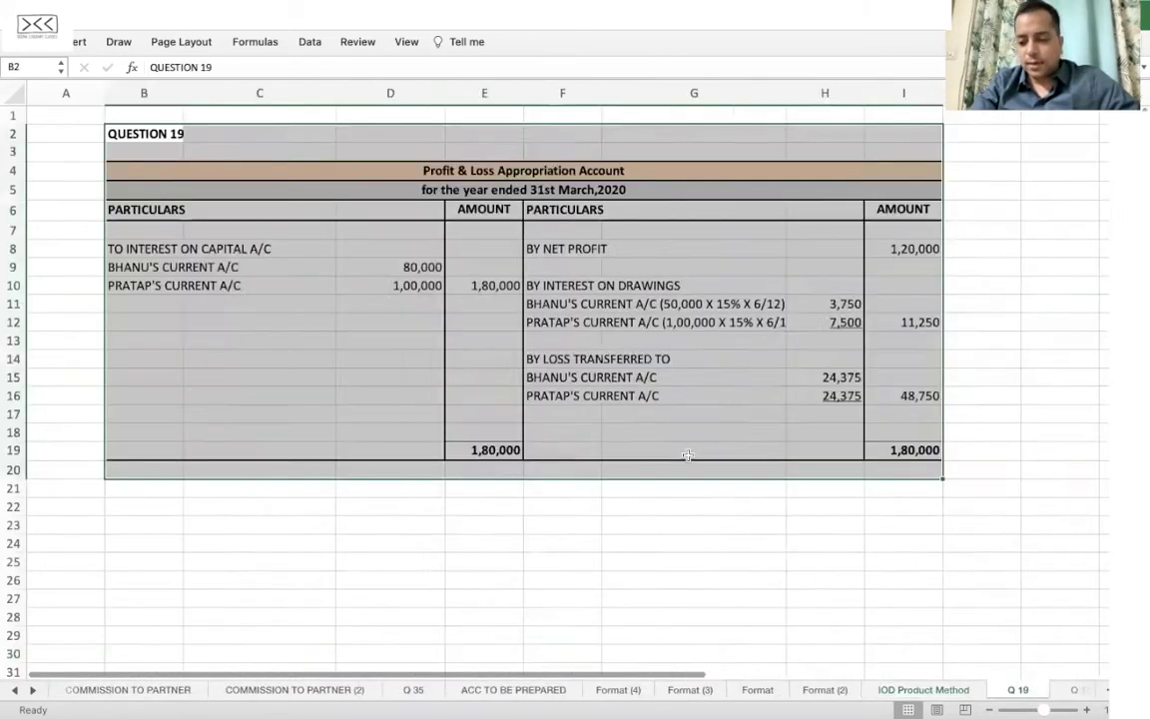
pyautogui.hotkey('ctrl', 'pagedown')
pyautogui.hotkey('ctrl', 'pagedown')
pyautogui.hotkey('ctrl', 'pagedown')
pyautogui.hotkey('ctrl', 'pagedown')
pyautogui.hotkey('ctrl', 'pagedown')
pyautogui.hotkey('ctrl', 'pagedown')
pyautogui.hotkey('ctrl', 'pagedown')
pyautogui.hotkey('ctrl', 'pagedown')
pyautogui.hotkey('ctrl', 'pagedown')
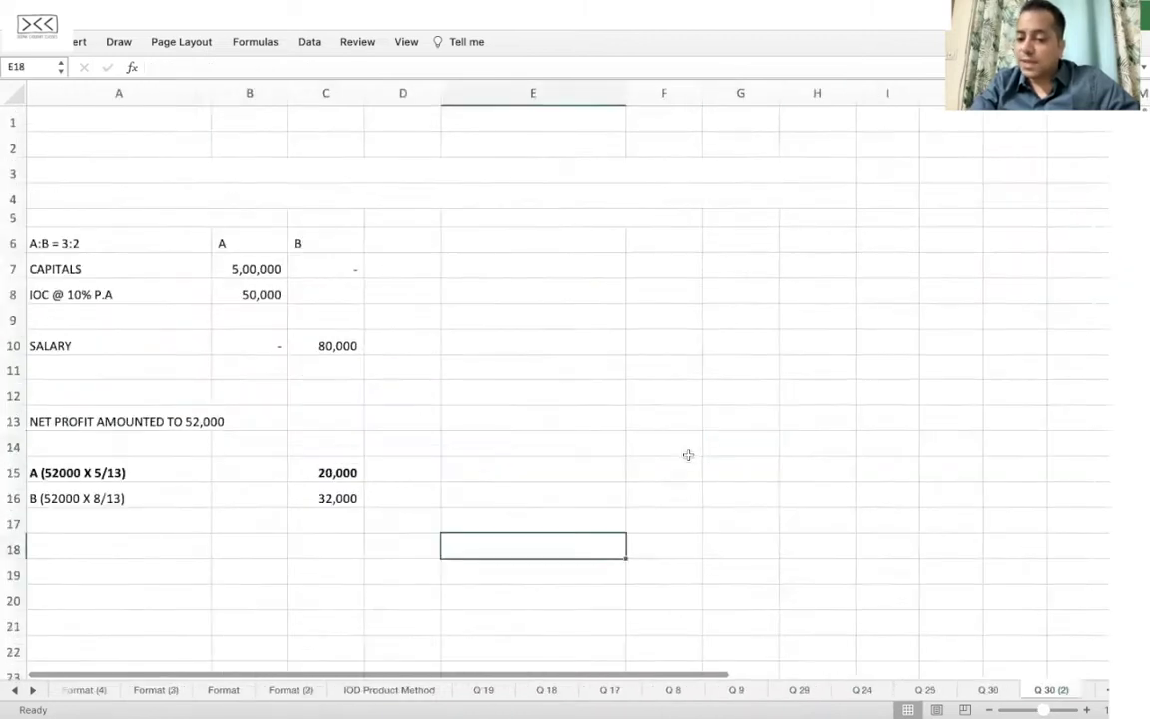
pyautogui.hotkey('ctrl', 'pagedown')
pyautogui.hotkey('ctrl', 'pagedown')
pyautogui.hotkey('ctrl', 'pagedown')
pyautogui.hotkey('ctrl', 'pagedown')
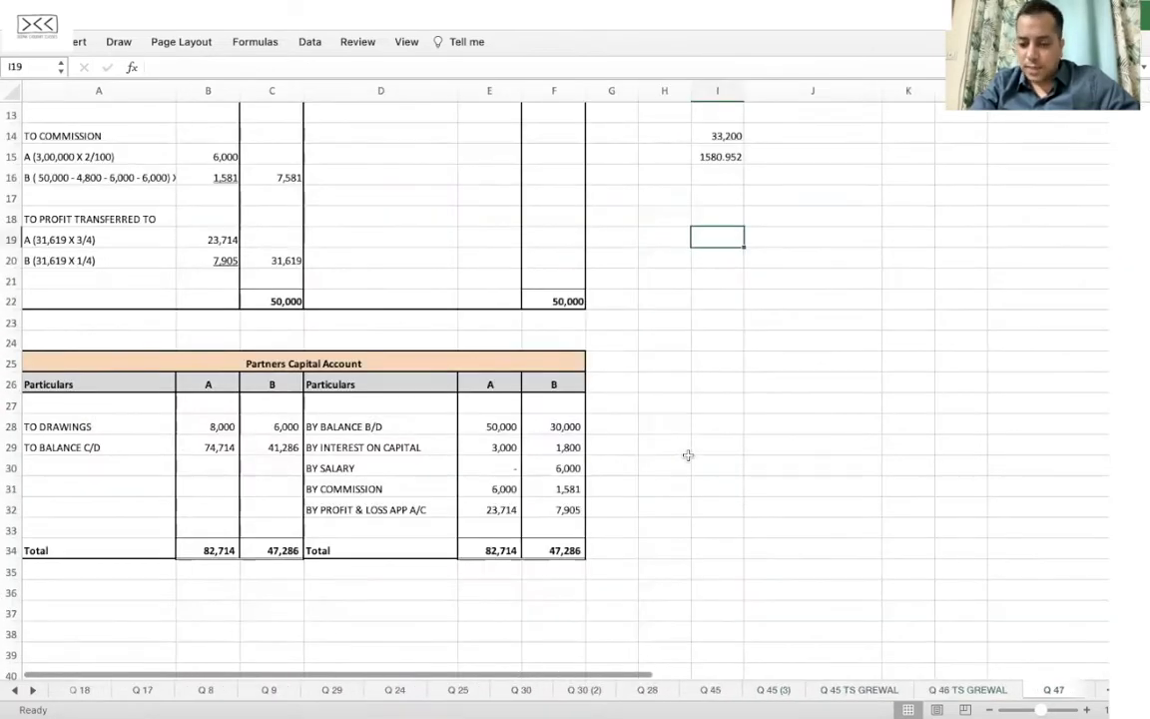
pyautogui.hotkey('ctrl', 'pageup')
pyautogui.scroll(-1, 701, 337)
pyautogui.scroll(3, 701, 338)
pyautogui.hscroll(-2, 702, 338)
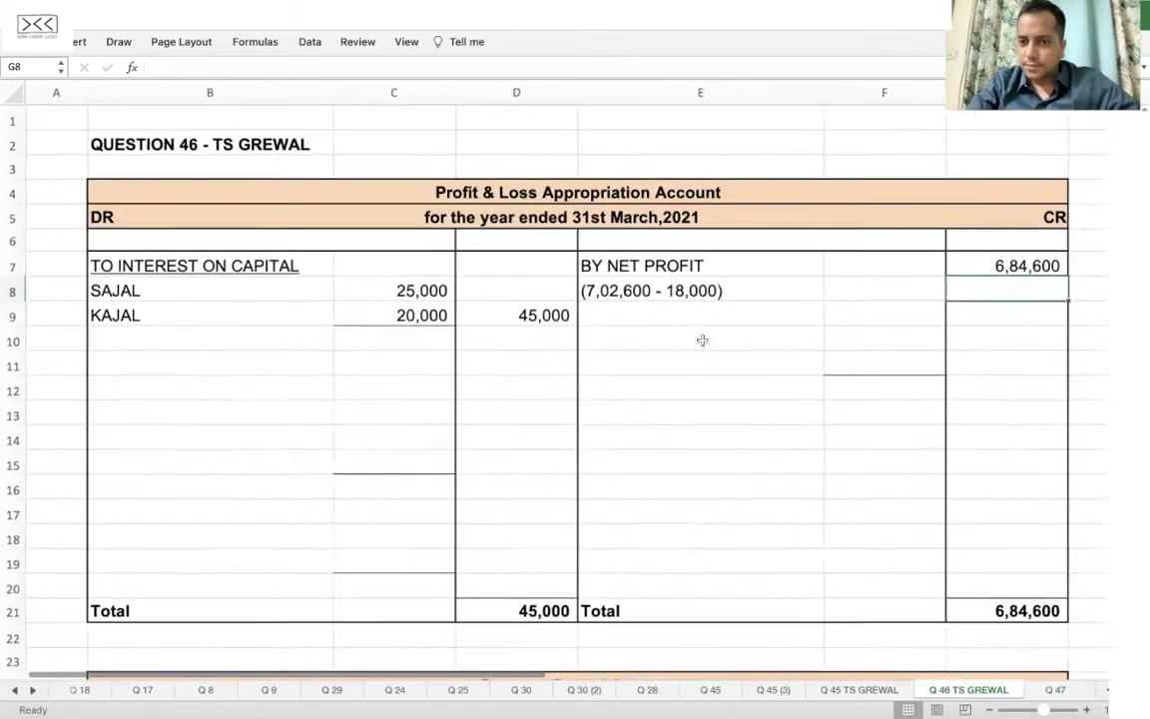
pyautogui.scroll(-1, 702, 340)
pyautogui.scroll(-1, 701, 340)
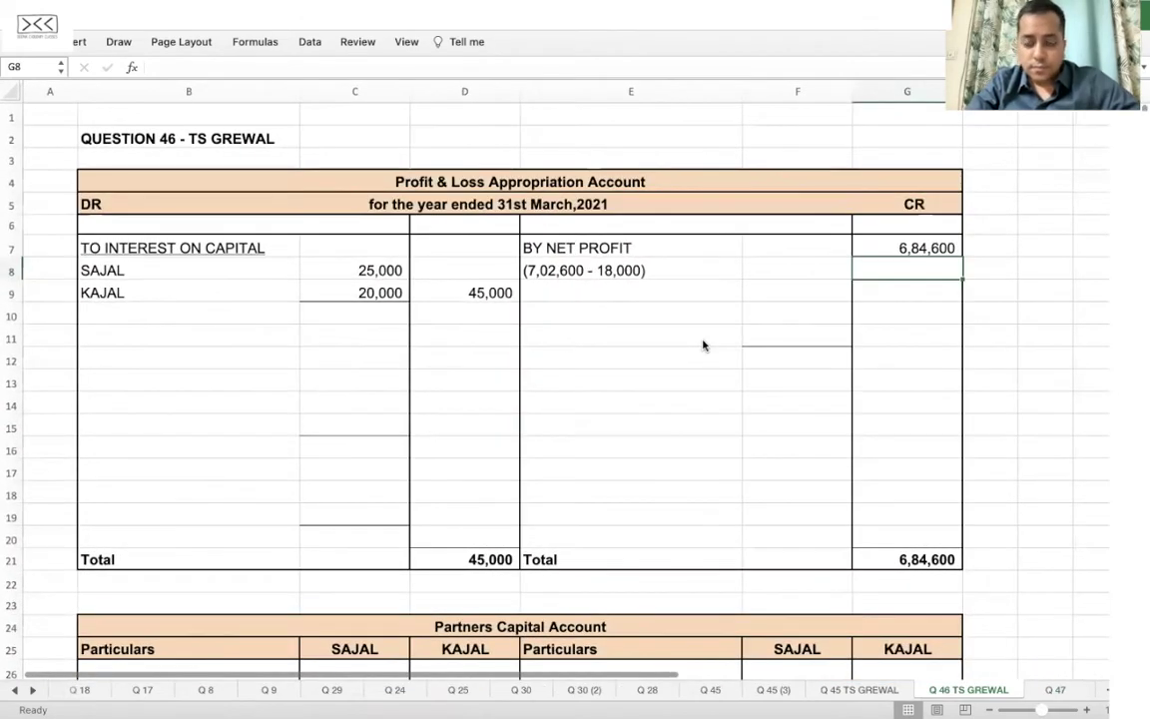
# - Switch to the question PDF and, in item (c) of question 46, circle the 6% p.a. rate and underline drawings and both amounts
pyautogui.moveTo(708, 33)
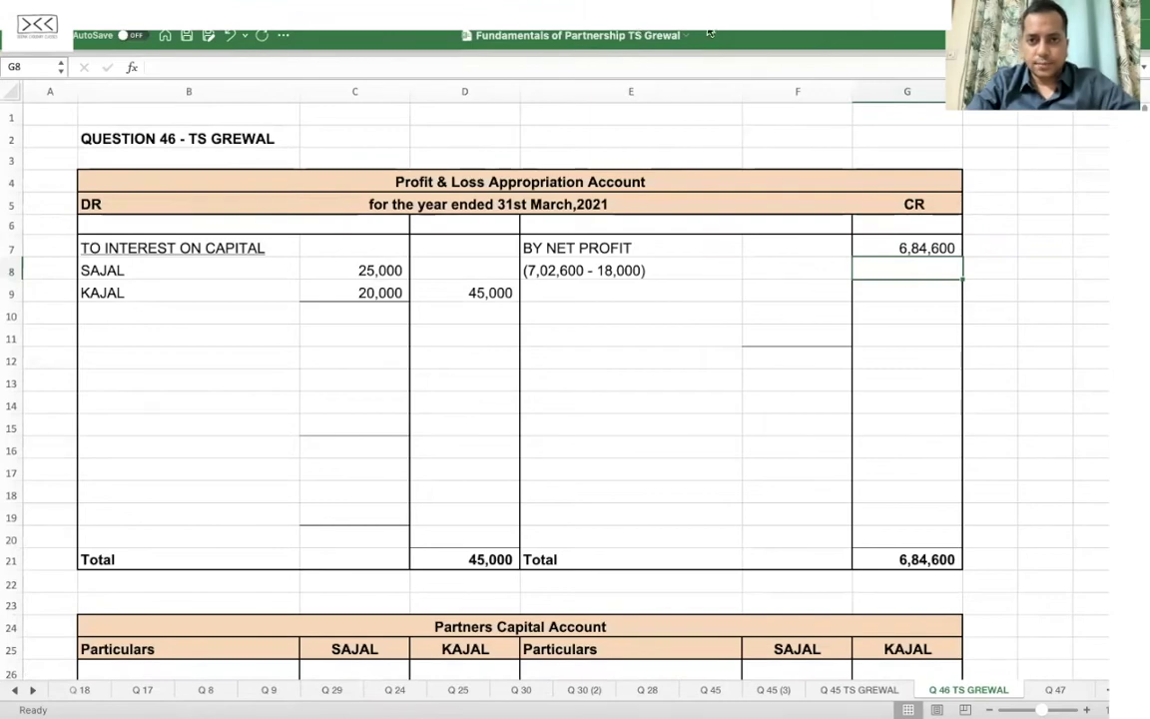
pyautogui.press('super+Tab')
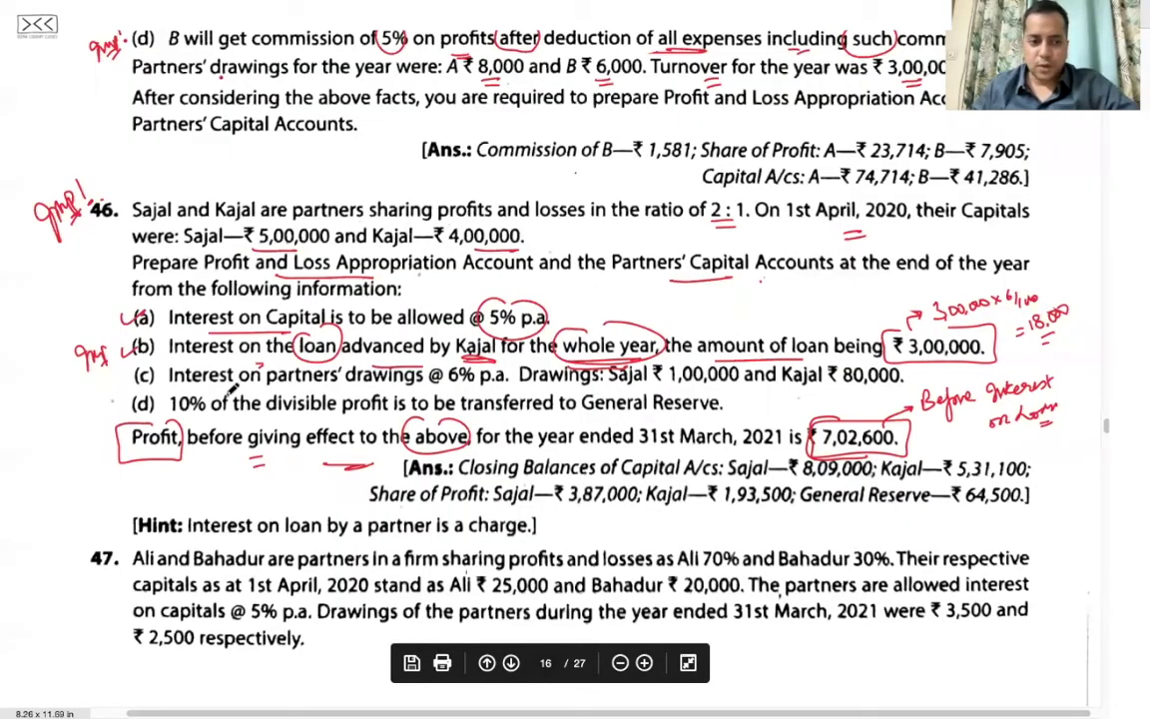
pyautogui.moveTo(432, 365); pyautogui.dragTo(445, 361)
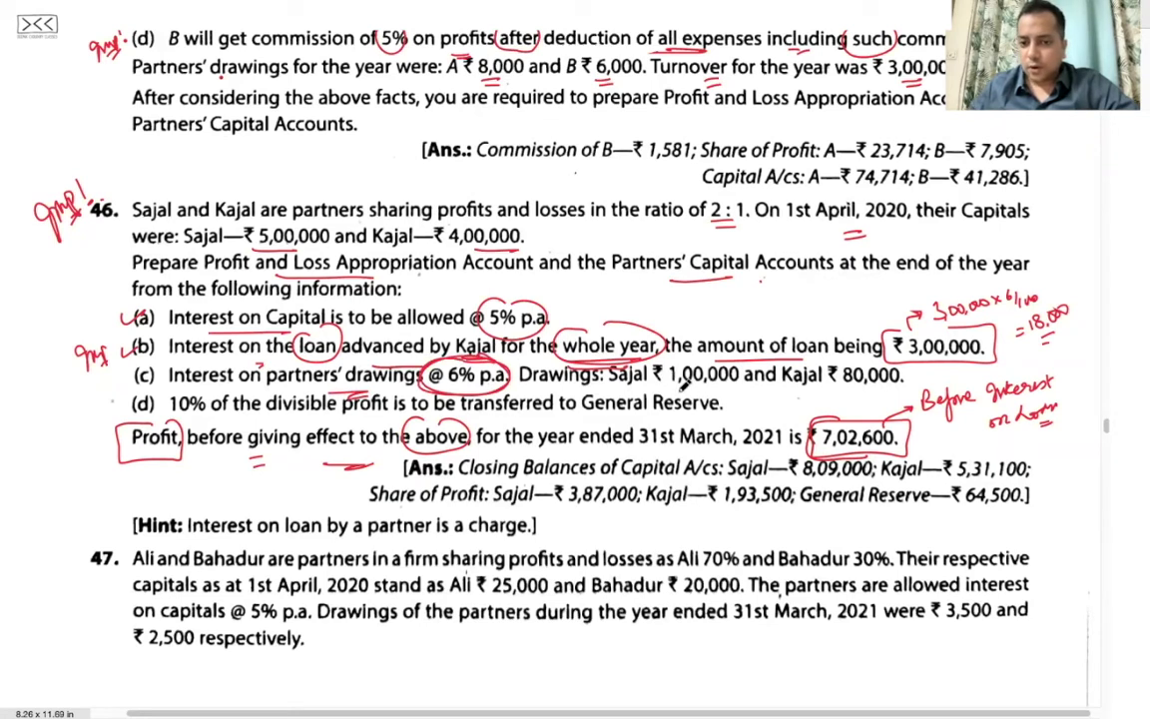
pyautogui.scroll(1, 689, 364)
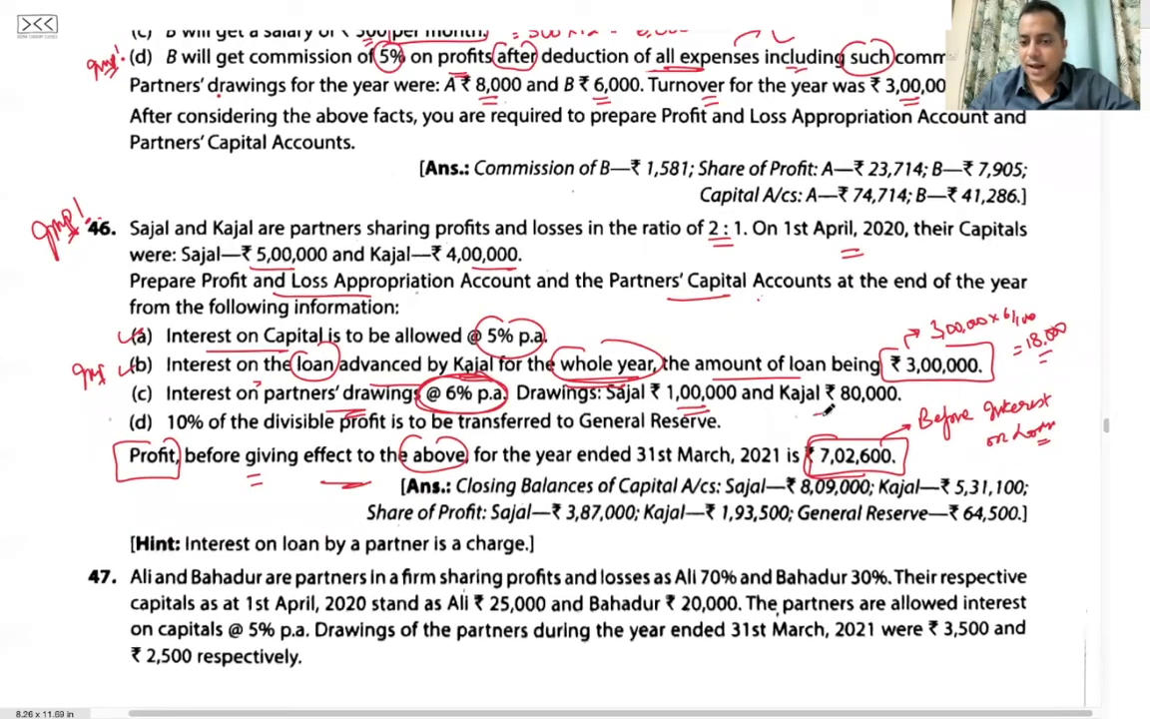
pyautogui.moveTo(820, 415); pyautogui.dragTo(836, 414)
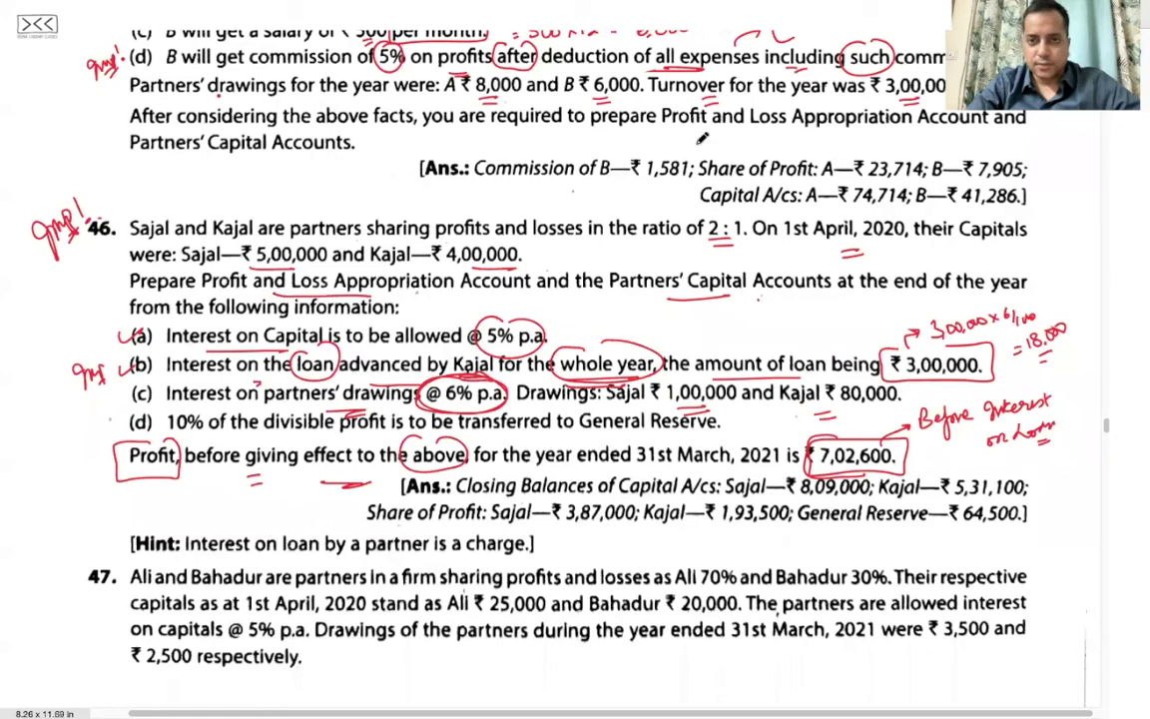
# - Switch back to the workbook and enter TO DRAWINGS A/C in B27 of the Partners Capital Account
pyautogui.press('super+Tab')
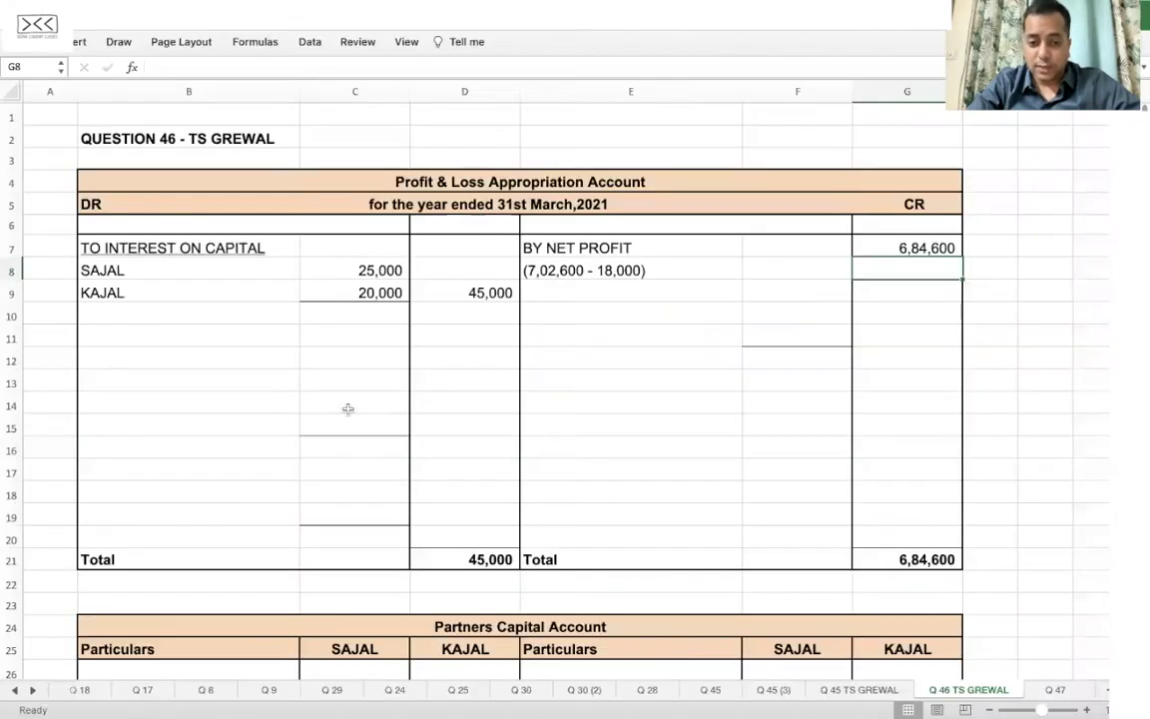
pyautogui.scroll(-5, 347, 409)
pyautogui.click(149, 392)
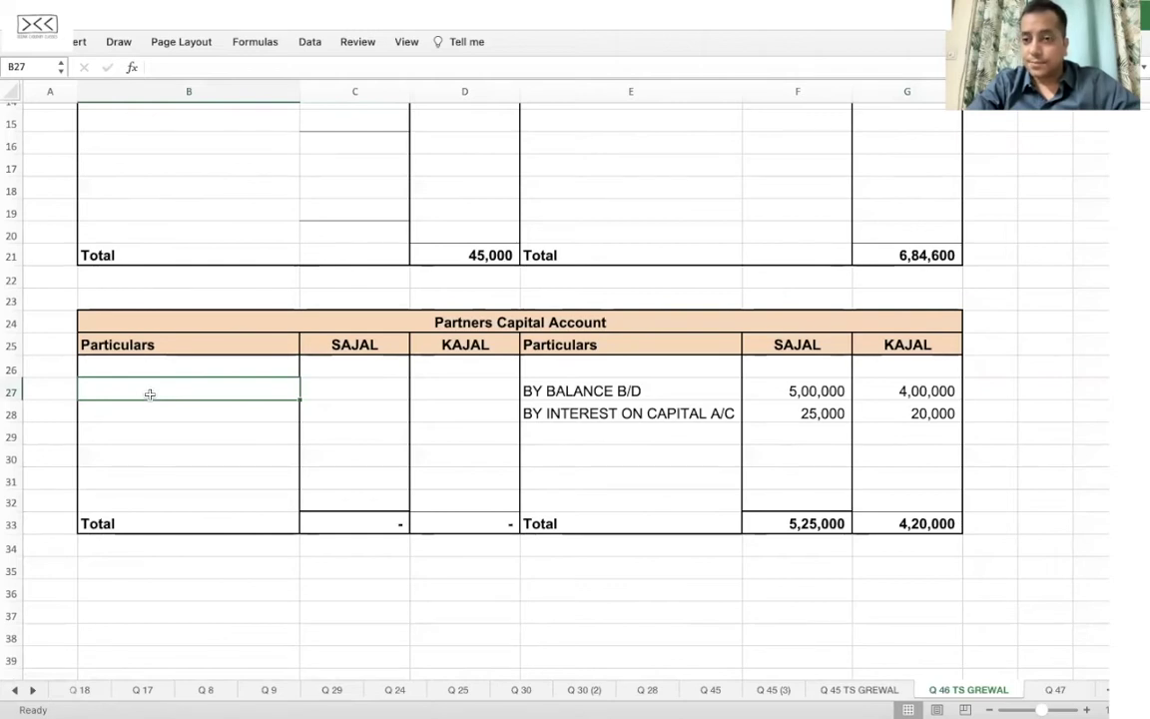
pyautogui.write('TO ')
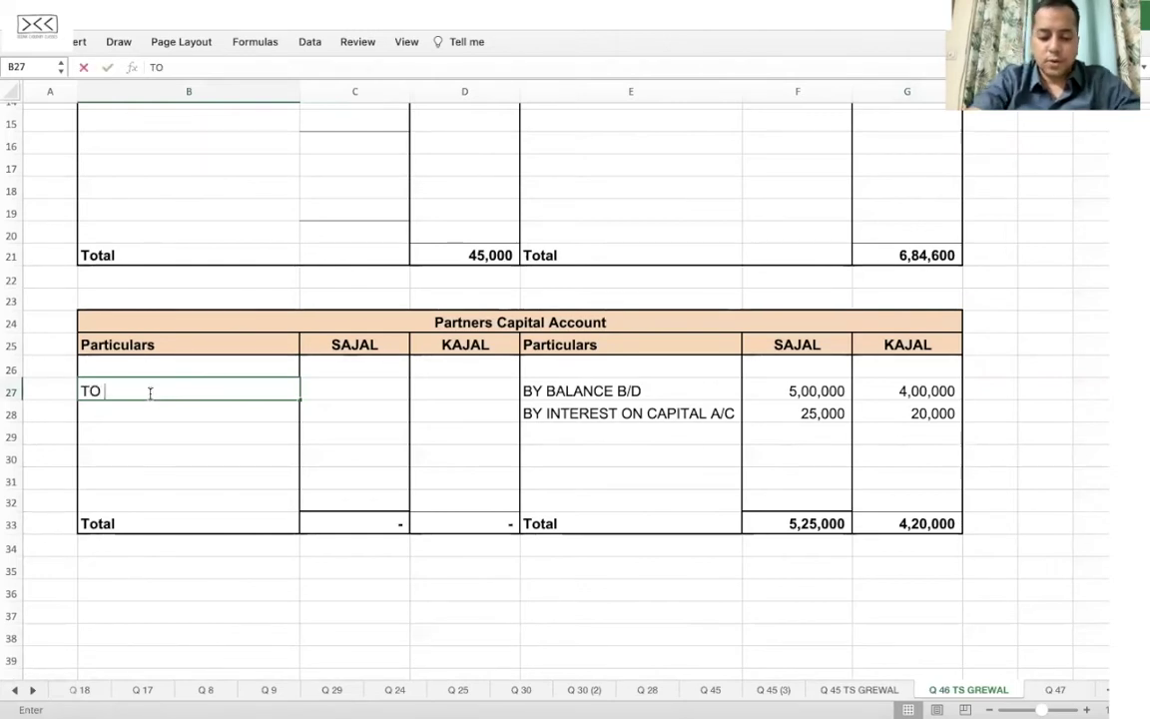
pyautogui.write('DRAWINGS A')
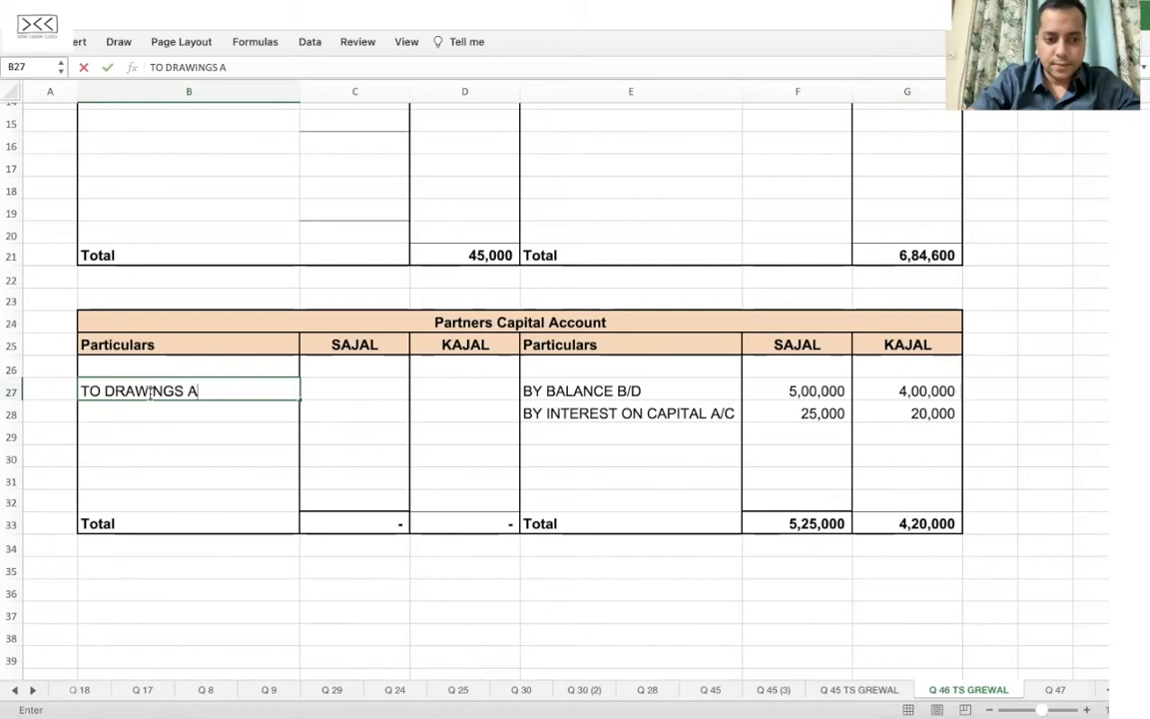
pyautogui.write('/C')
pyautogui.press('Tab')
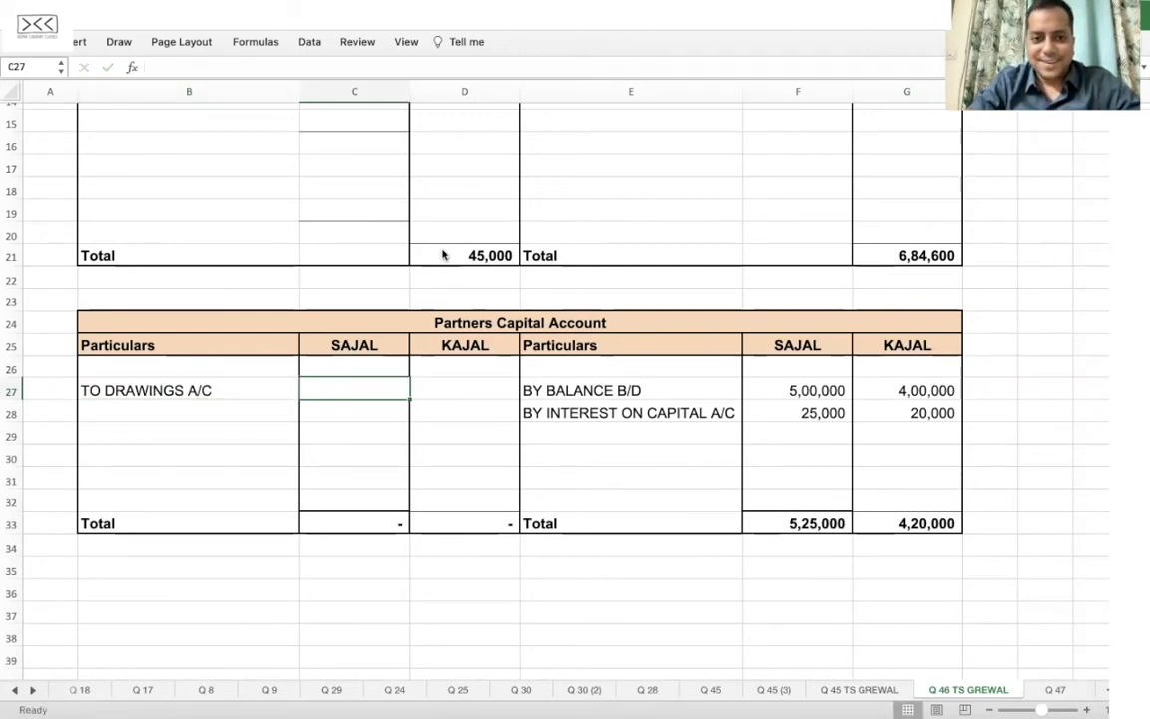
# - Check the drawings in the question PDF and enter 1,00,000 in C27 and 80,000 in D27 for the two partners
pyautogui.press('super+Tab')
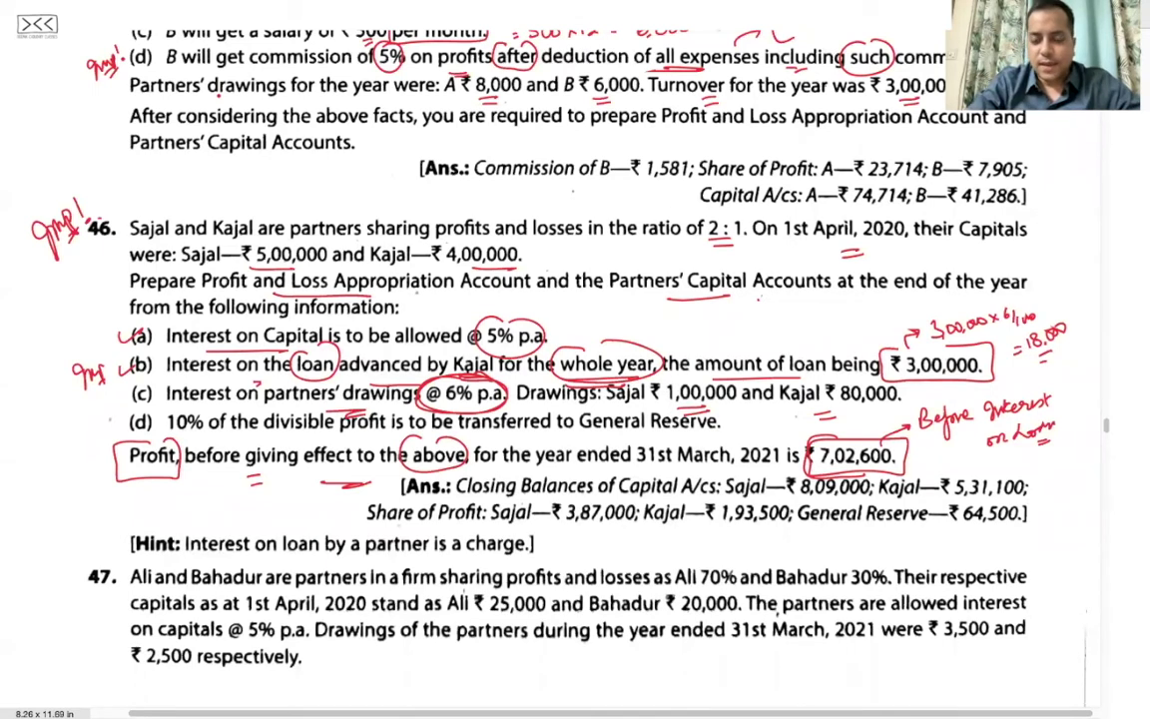
pyautogui.press('super+Tab')
pyautogui.write('1,00,000')
pyautogui.press('Tab')
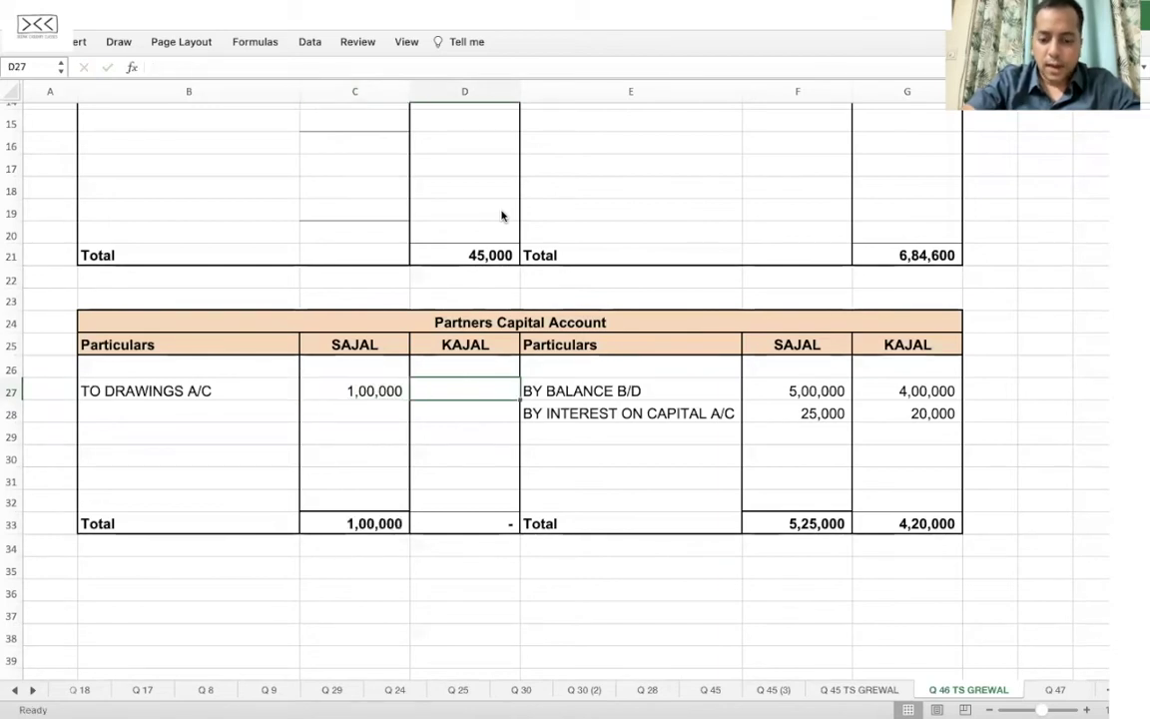
pyautogui.write('80,000')
pyautogui.press('Return')
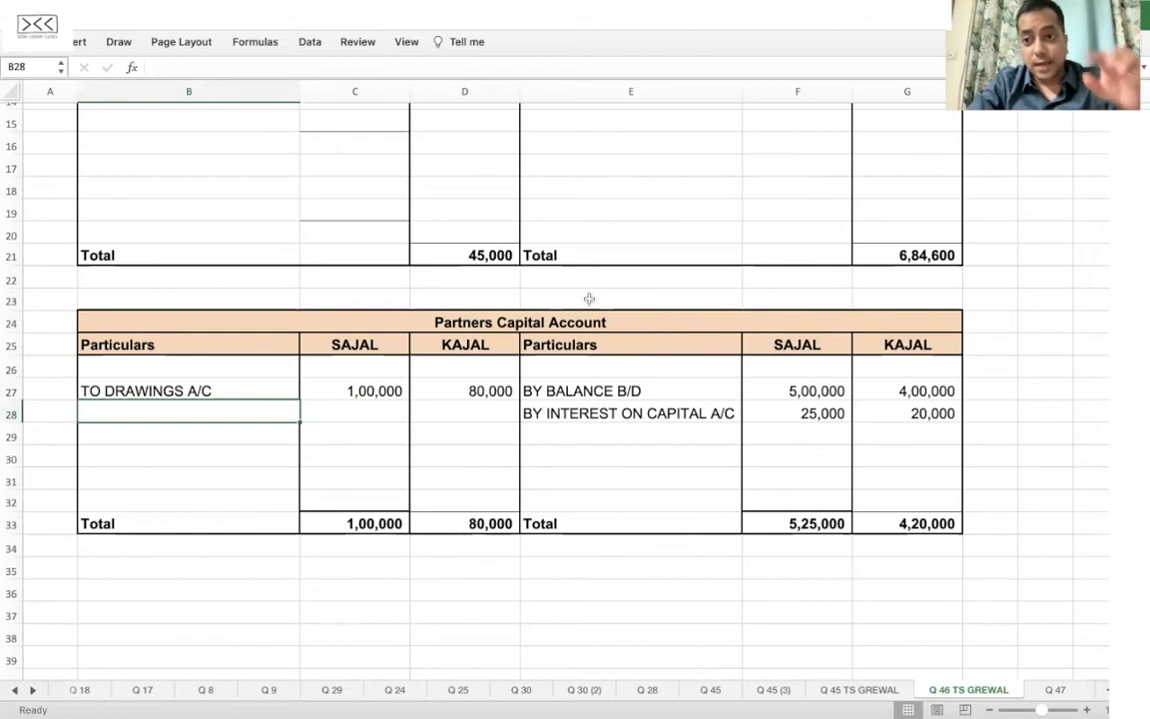
# - Enter BY INTEREST ON DRAWINGS in E10 on the credit side of the Profit & Loss Appropriation Account
pyautogui.scroll(6, 589, 298)
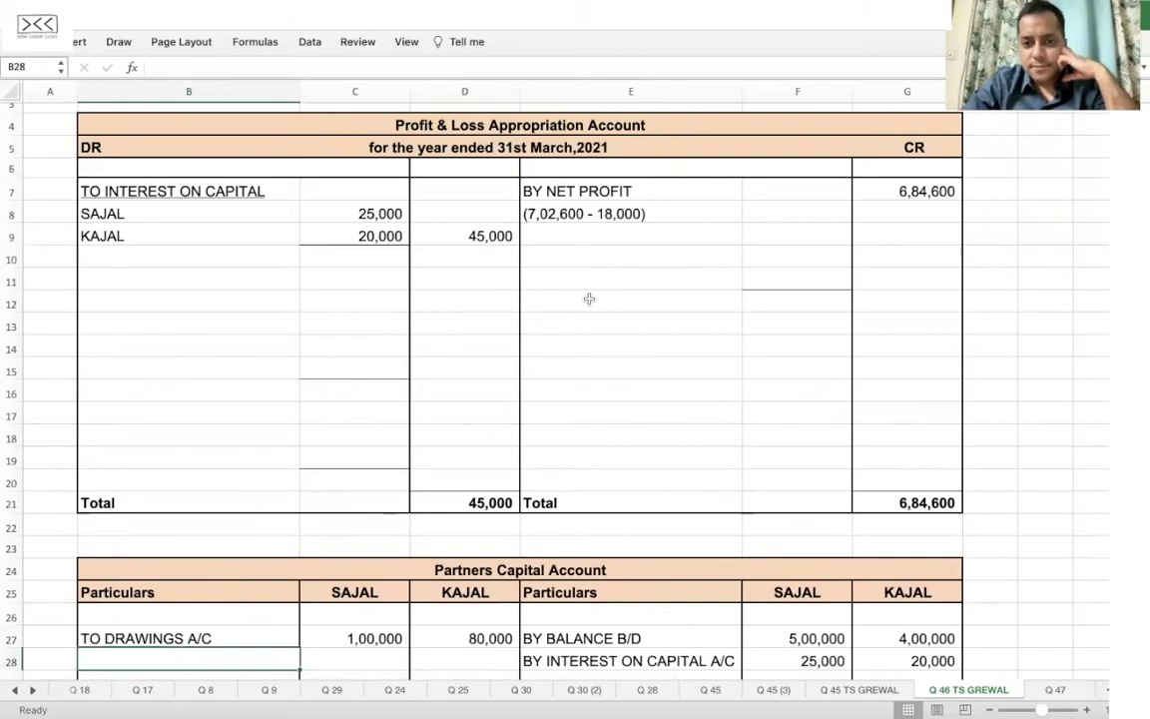
pyautogui.click(560, 253)
pyautogui.write('BY IN')
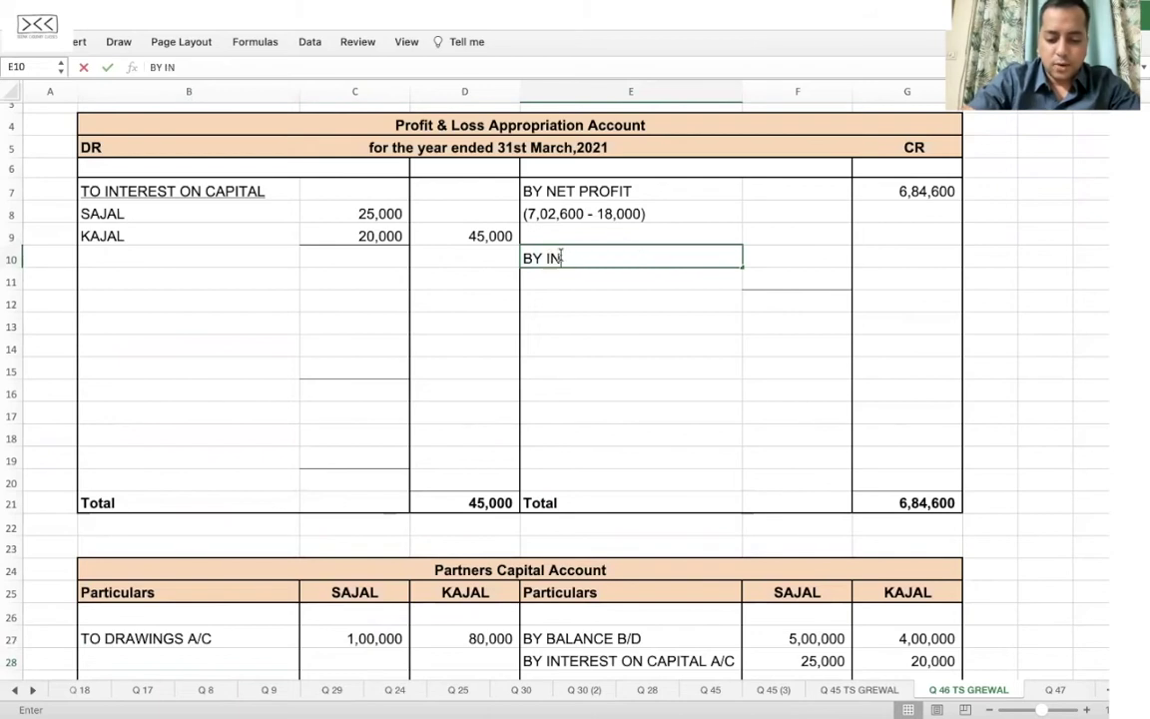
pyautogui.write('TEREST ON')
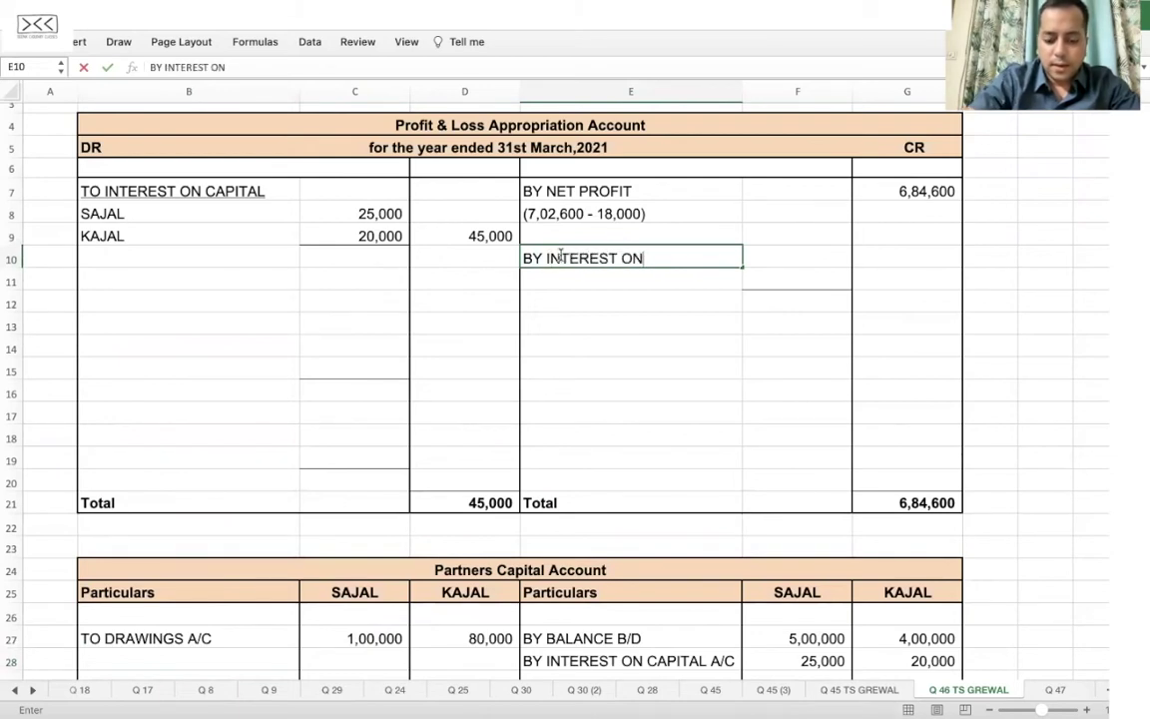
pyautogui.write(' DRAWINGS')
pyautogui.press('Return')
# - Move the BY INTEREST ON DRAWINGS entry up one row to E9, leaving E10 empty
pyautogui.click(561, 257)
pyautogui.hotkey('ctrl', 'c')
pyautogui.press('Up')
pyautogui.hotkey('ctrl', 'v')
pyautogui.press('Down')
pyautogui.press('Delete')
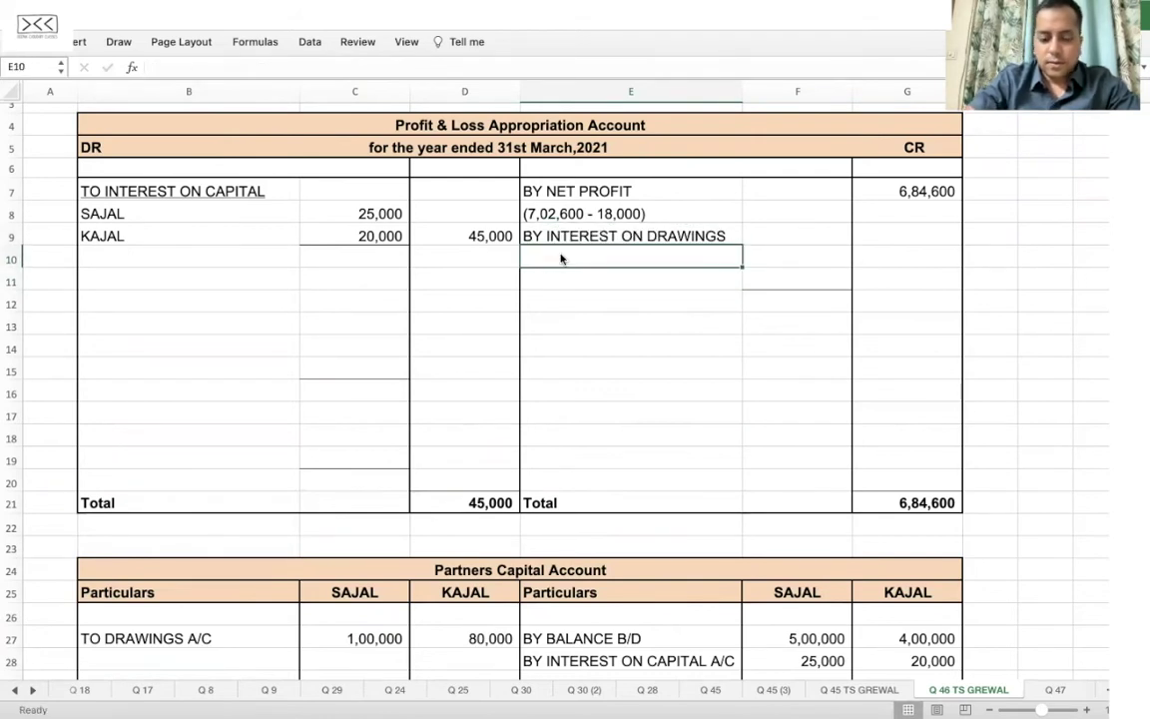
# - List the two partners' names in E10 and E11 beneath BY INTEREST ON DRAWINGS
pyautogui.write('SAJAL')
pyautogui.press('Return')
pyautogui.write('KAJAL')
pyautogui.press('Return')
pyautogui.click(561, 256)
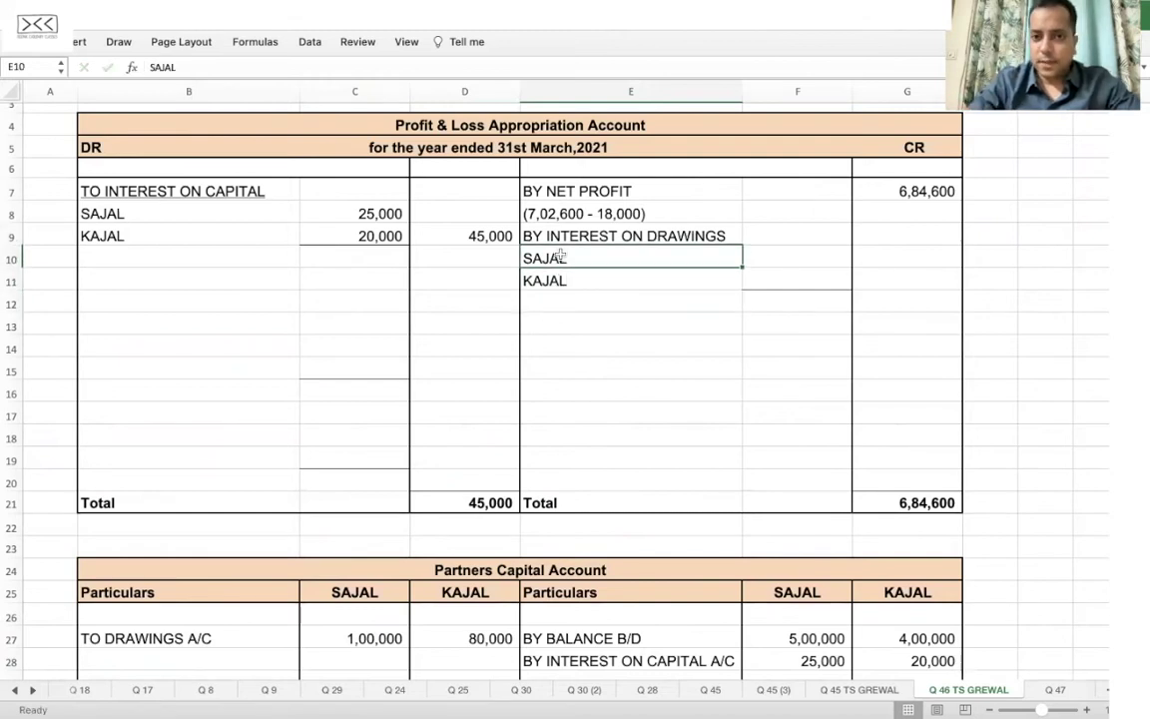
# - Append the interest calculation (1,00,000 X 6% X 6/12) after the first partner's name in E10
pyautogui.scroll(-2, 585, 326)
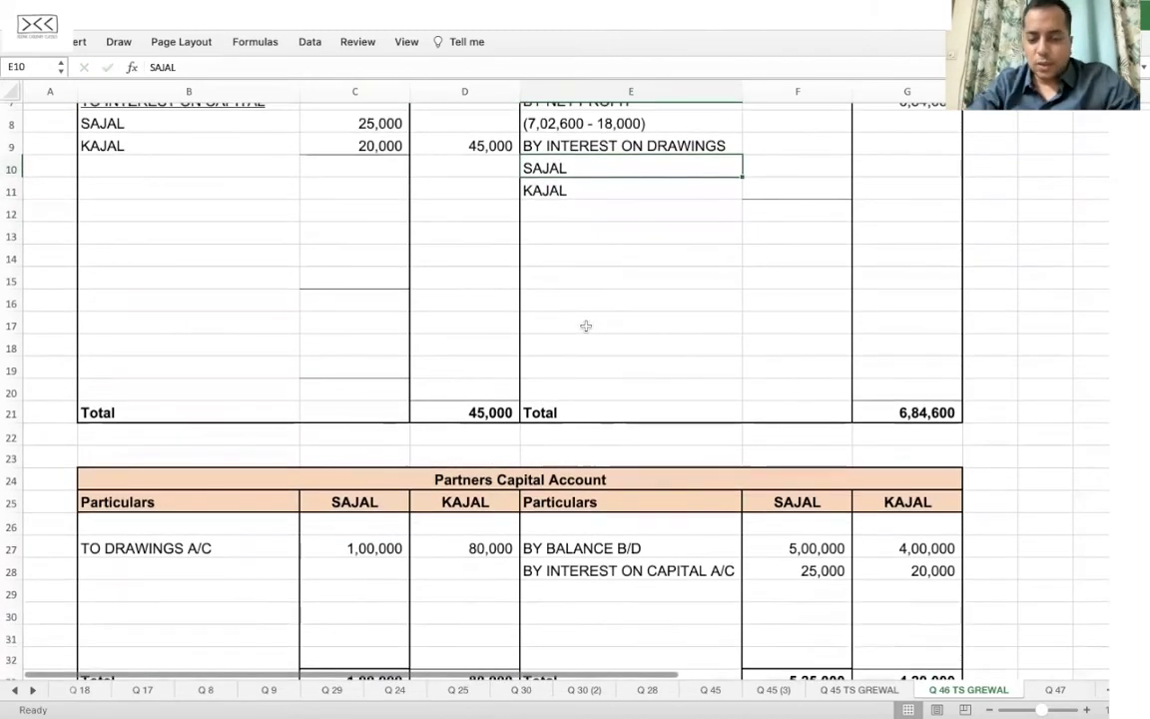
pyautogui.scroll(3, 585, 326)
pyautogui.click(249, 67)
pyautogui.write('(1,00')
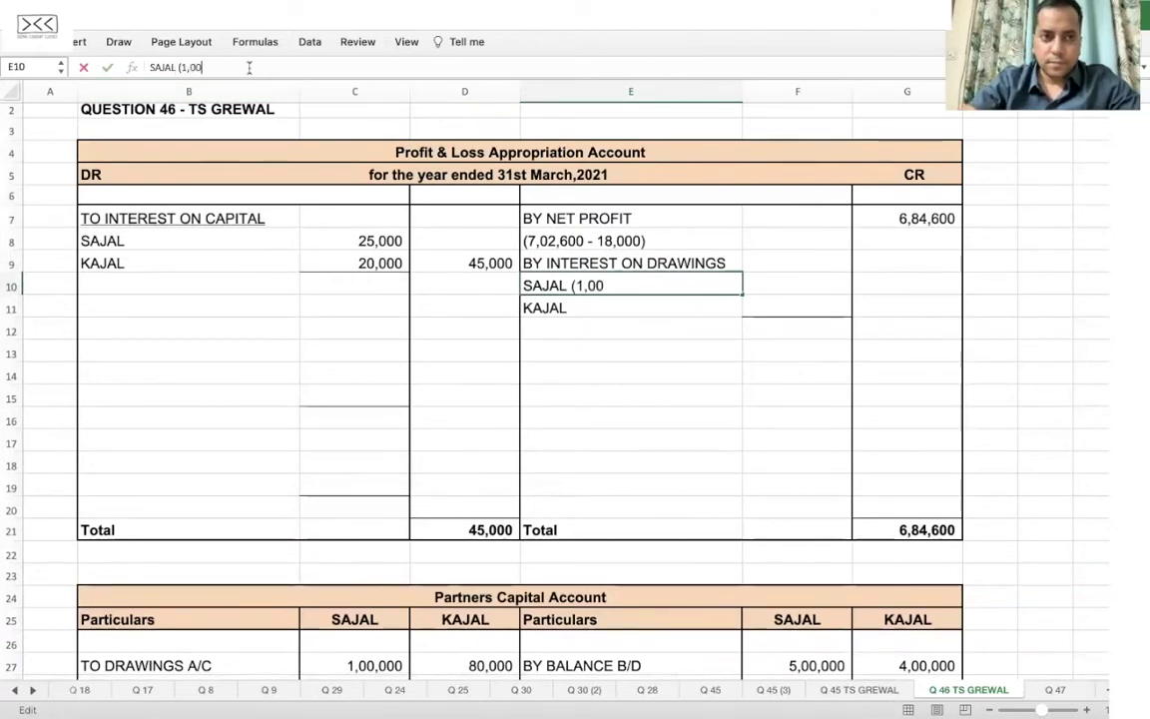
pyautogui.write(',000 X 6%')
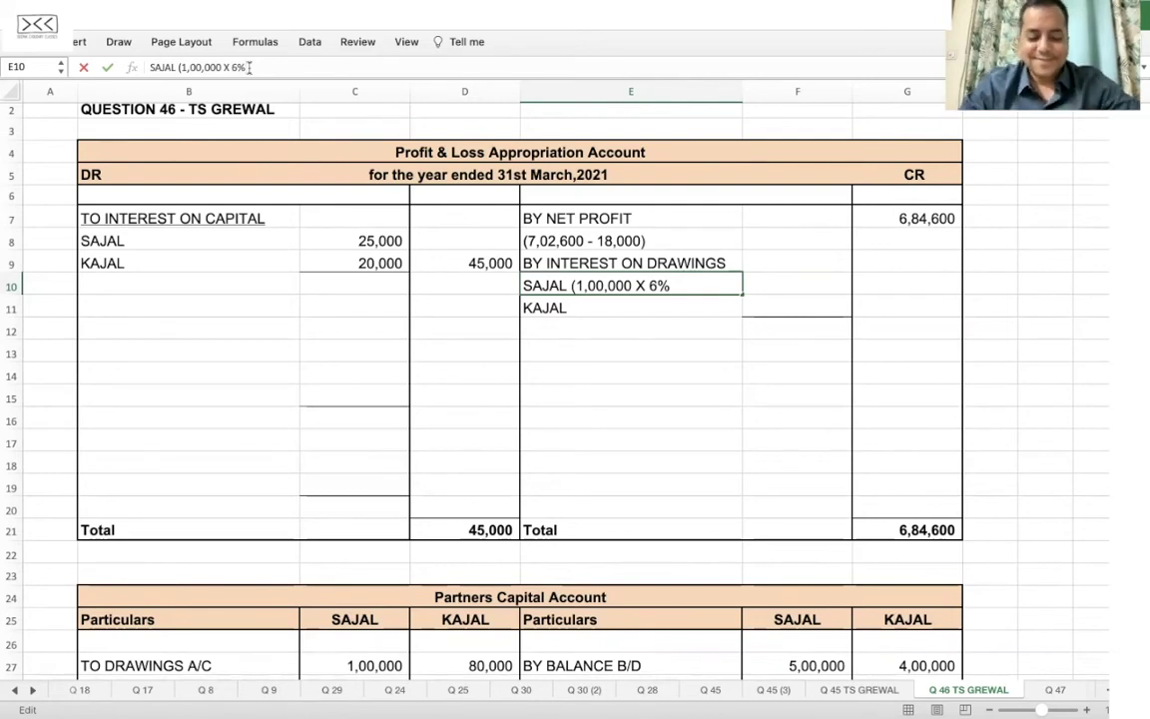
pyautogui.write('X 6/12')
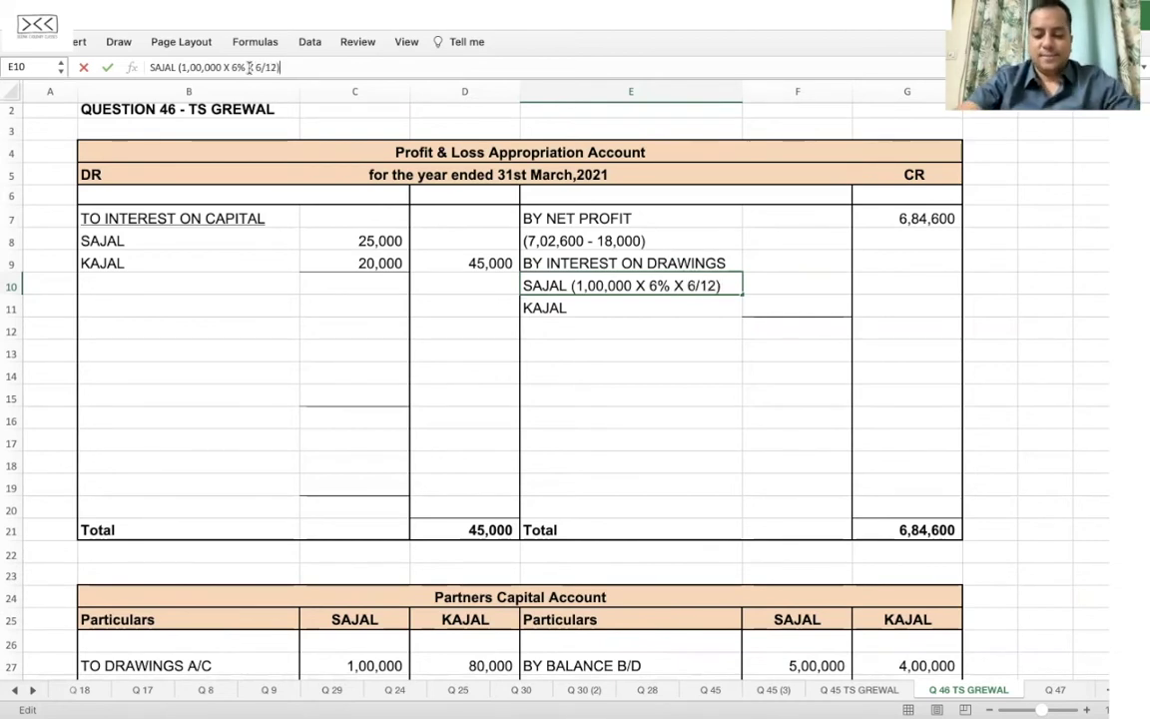
pyautogui.write(')')
pyautogui.press('Tab')
pyautogui.press('Return')
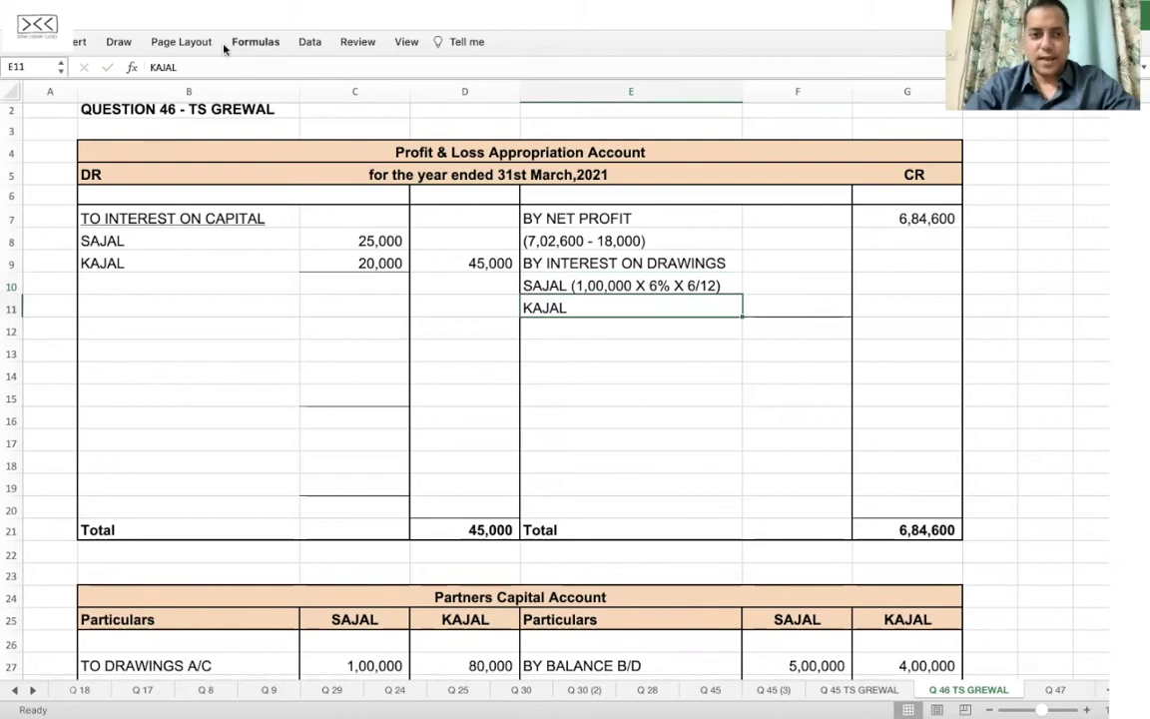
# - Append the interest calculation (80,000 X 6% X 6/12) after the second partner's name in E11
pyautogui.click(223, 66)
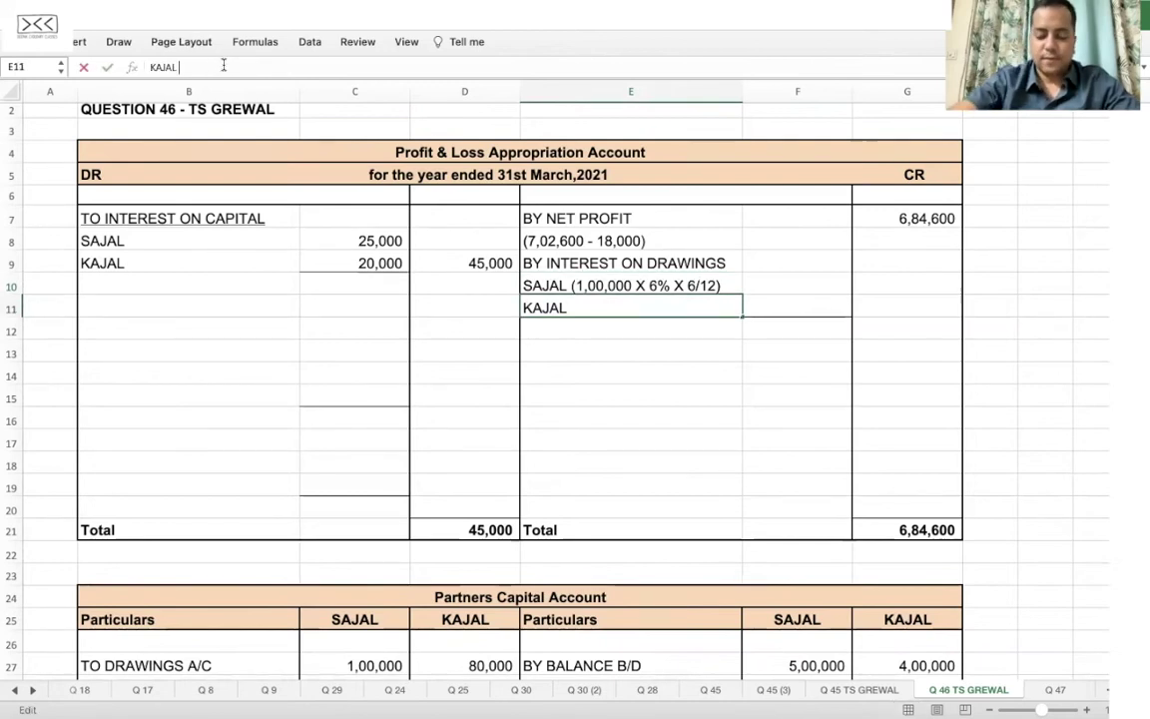
pyautogui.write('(80')
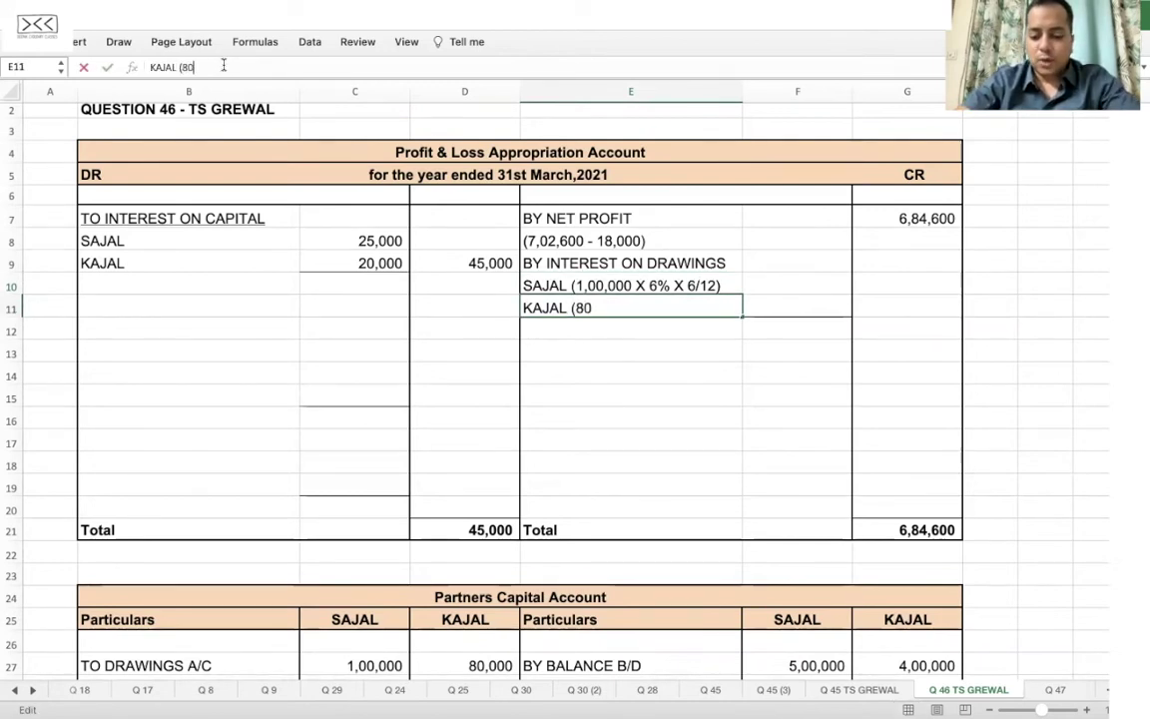
pyautogui.write(',000 X 6% X 6/12')
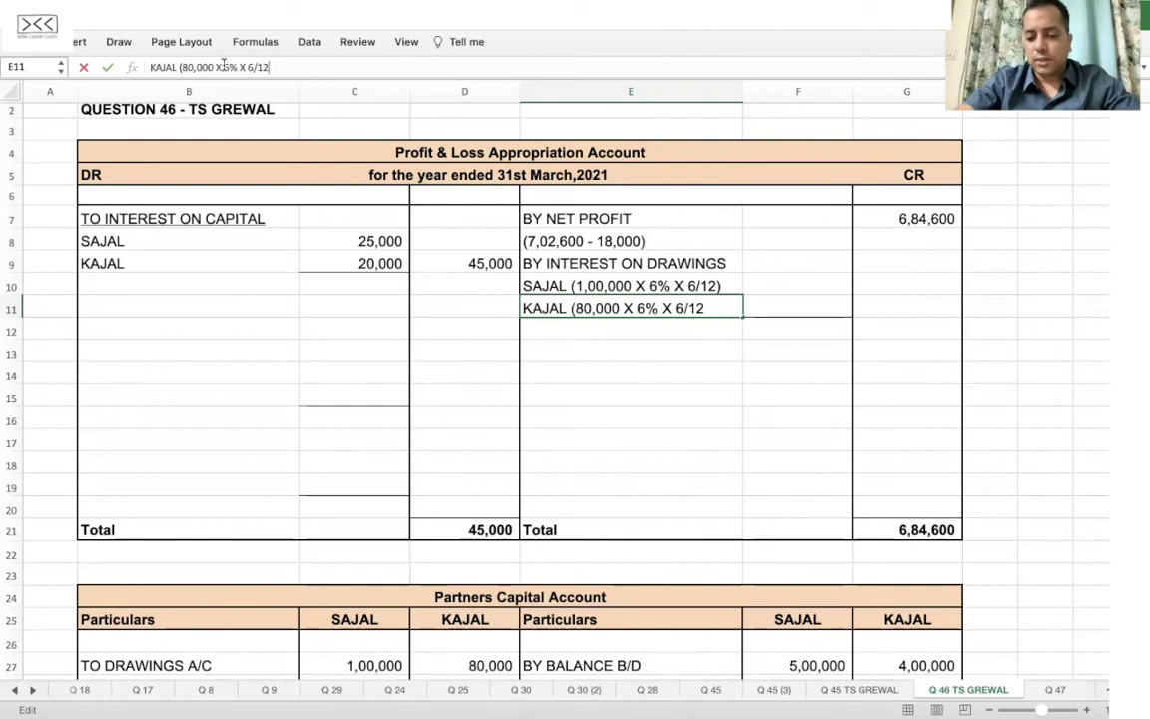
pyautogui.write(')')
pyautogui.press('Tab')
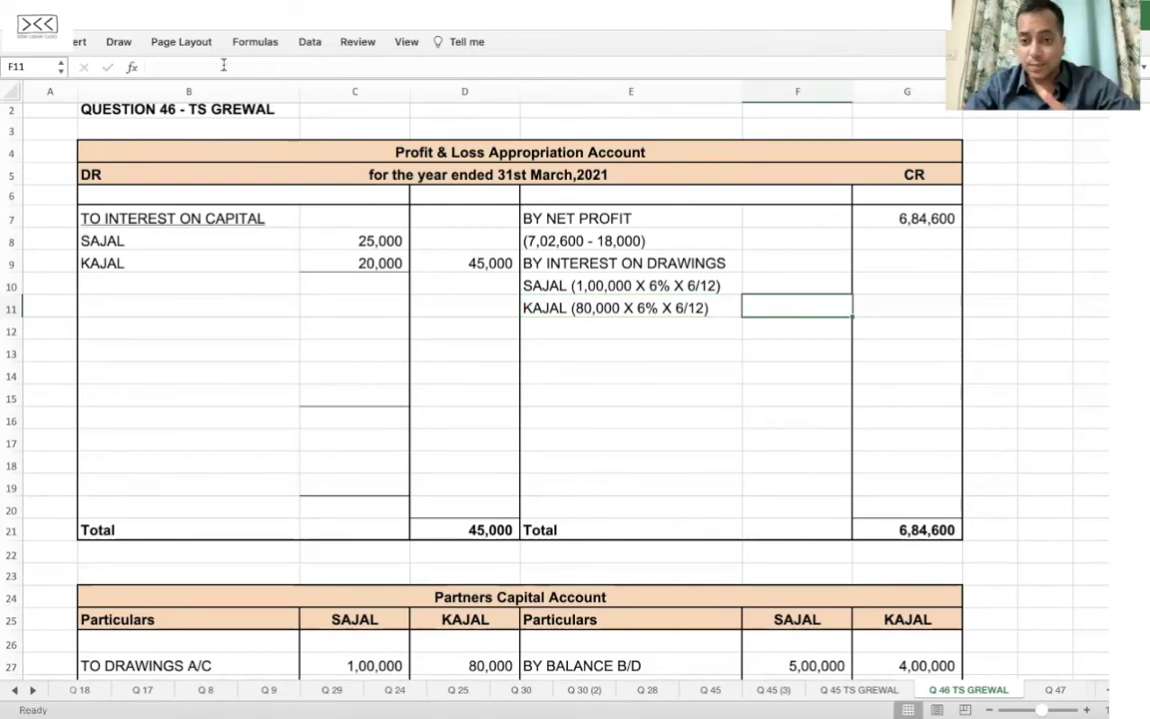
# - Enter the partners' interest on drawings as 3,000 in F10 and 2,400 in F11
pyautogui.press('Up')
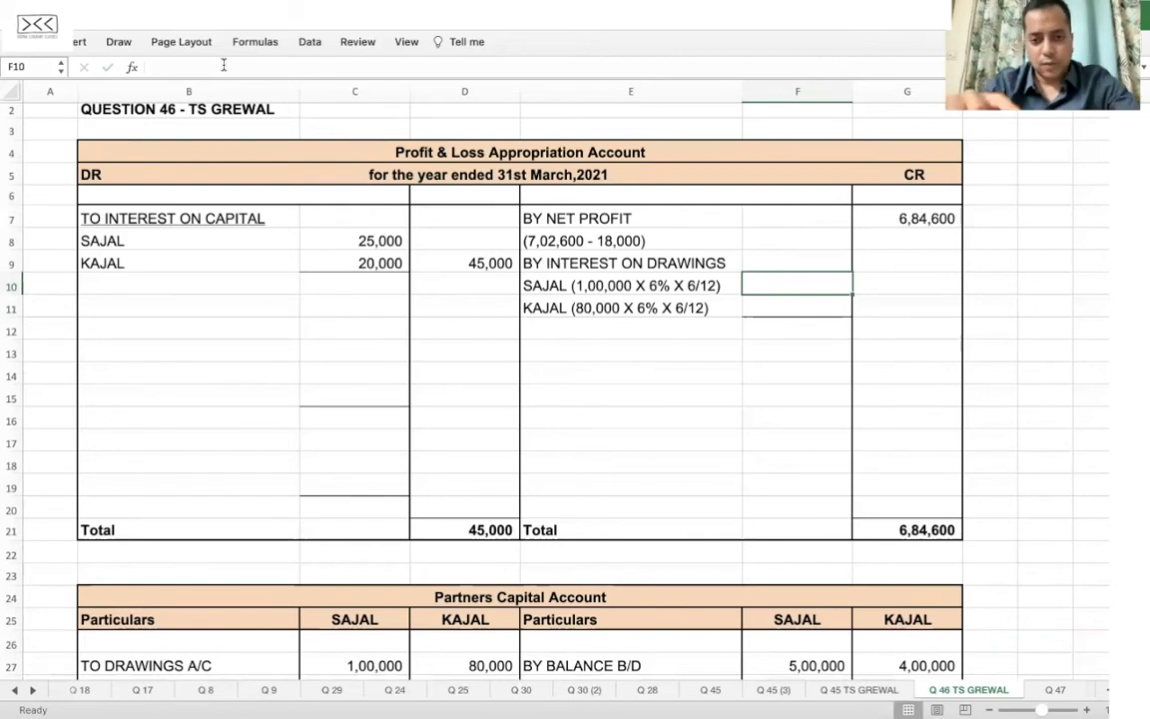
pyautogui.write('3,000')
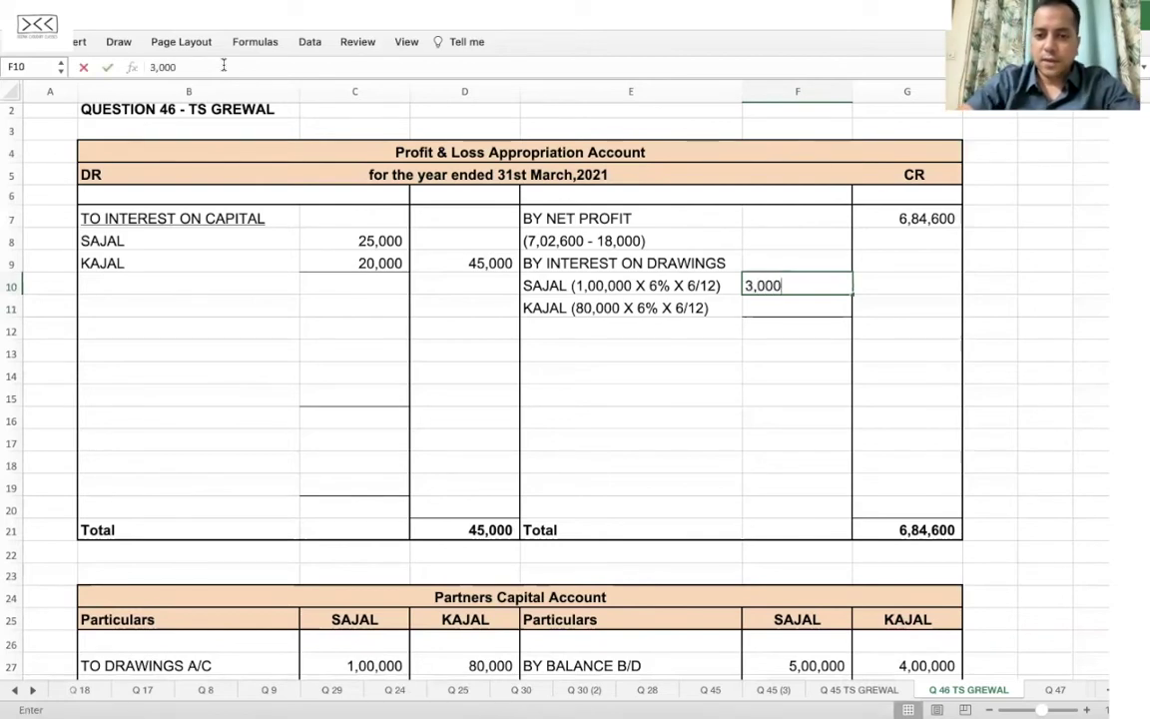
pyautogui.press('Return')
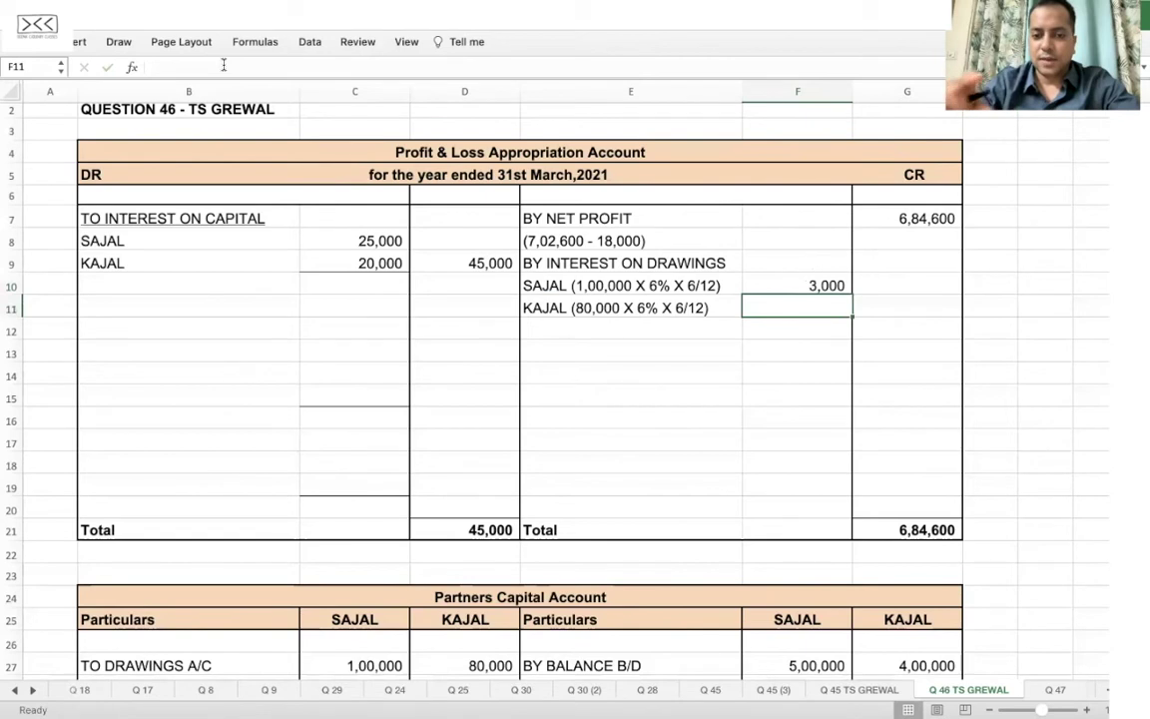
pyautogui.write('2,400')
pyautogui.press('Return')
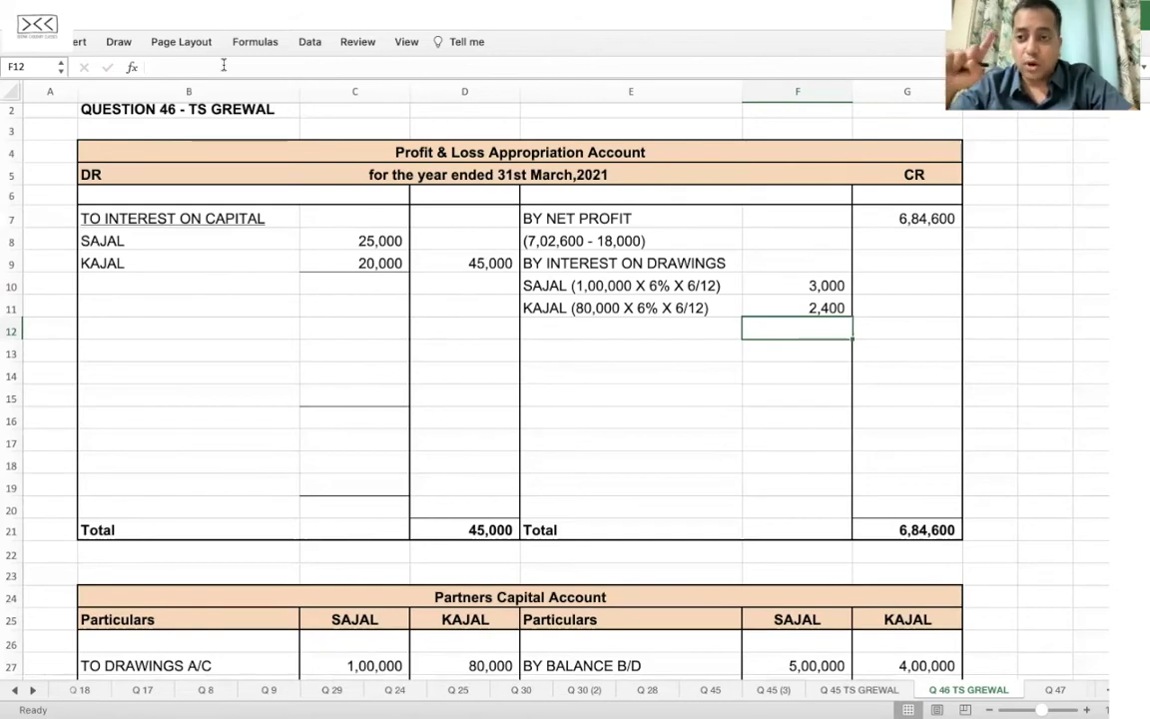
# - Total the interest on drawings in G11 with the formula =SUM(F10:F11)
pyautogui.click(889, 315)
pyautogui.write('=SUM(')
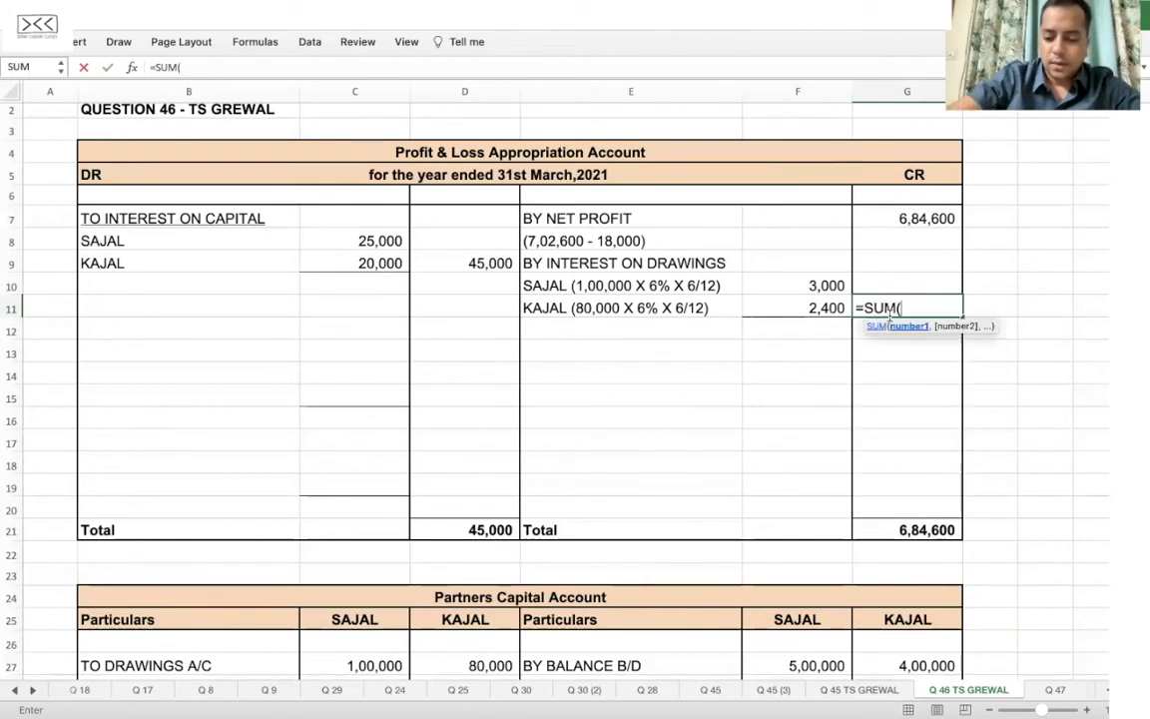
pyautogui.press('Left')
pyautogui.hotkey('shift', 'Up')
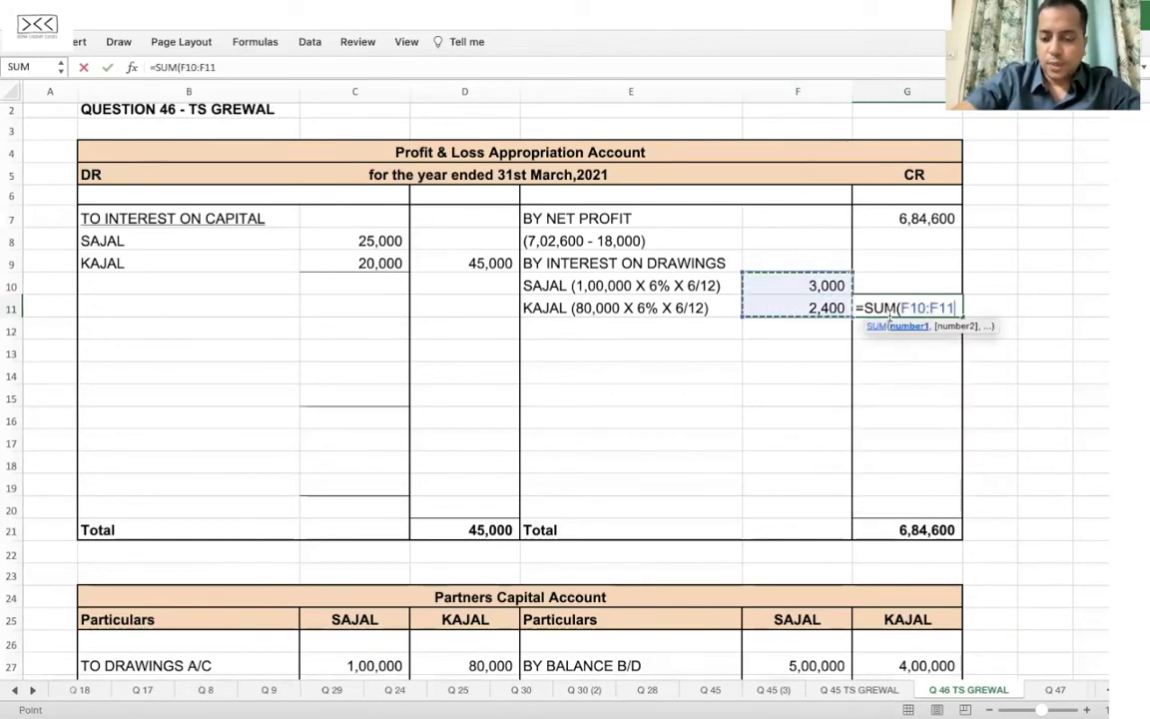
pyautogui.write(')')
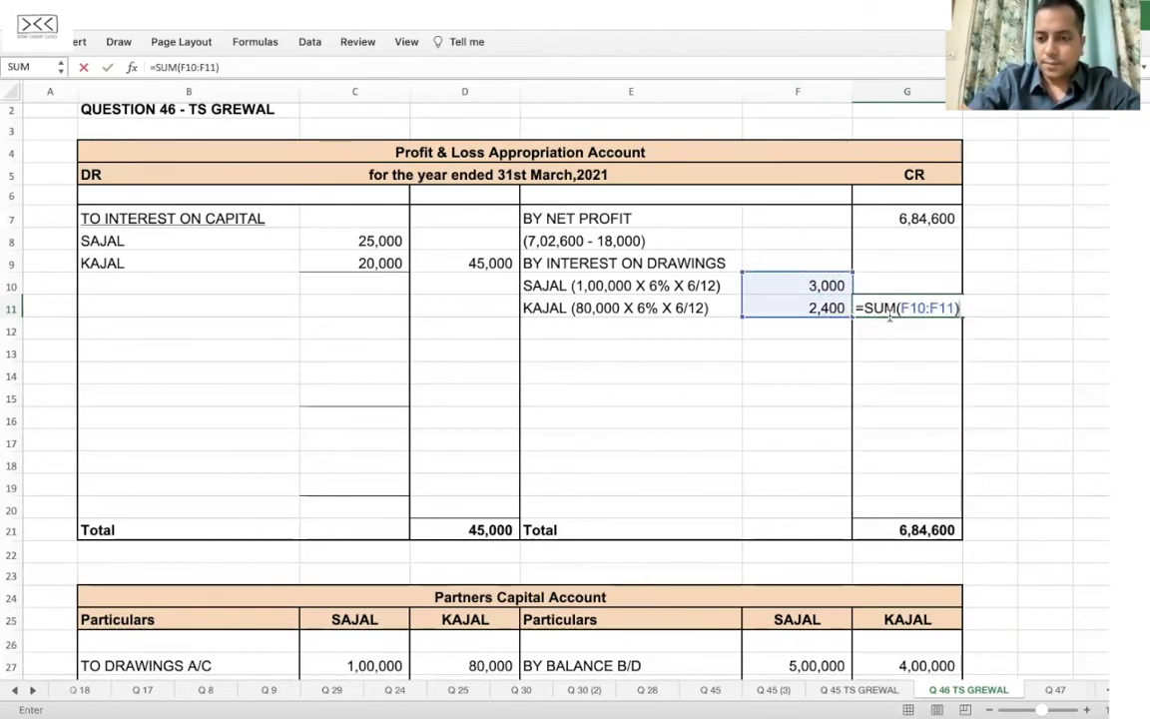
pyautogui.press('Return')
# - Add TO INTEREST ON DRAWINGS in B28 of the Partners Capital Account, with 3,000 in C28 and 2,400 in D28
pyautogui.scroll(-6, 789, 339)
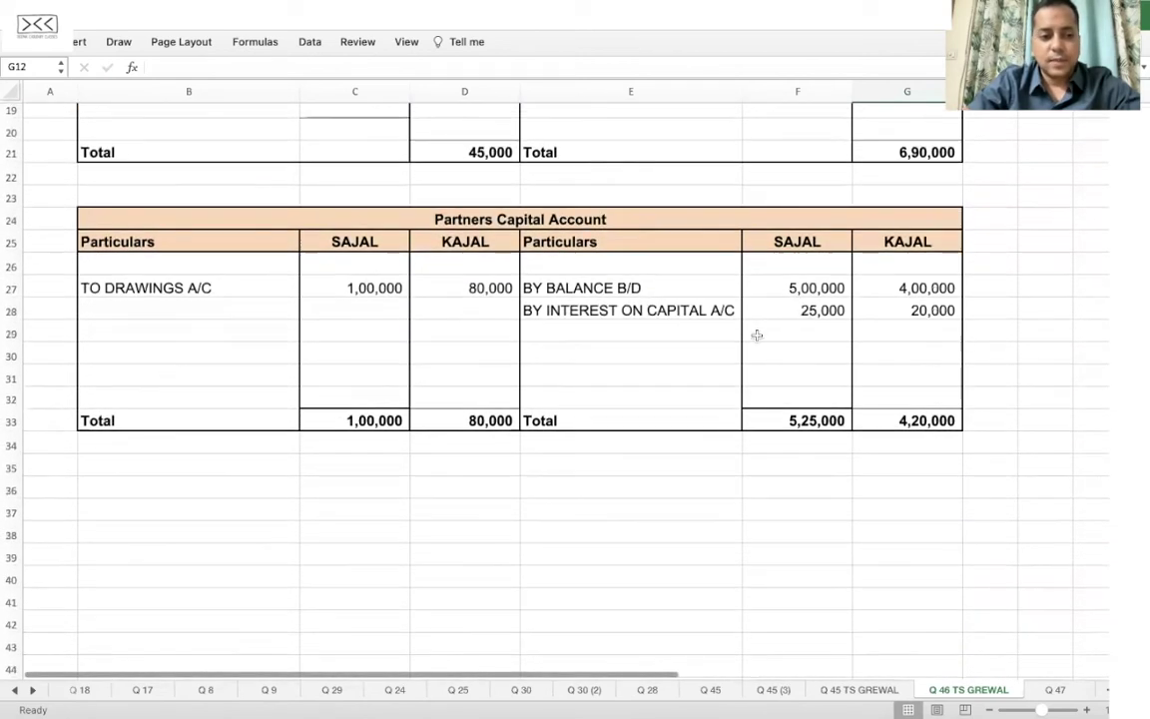
pyautogui.click(113, 305)
pyautogui.write('TO INTEREST ON DRAWINGS')
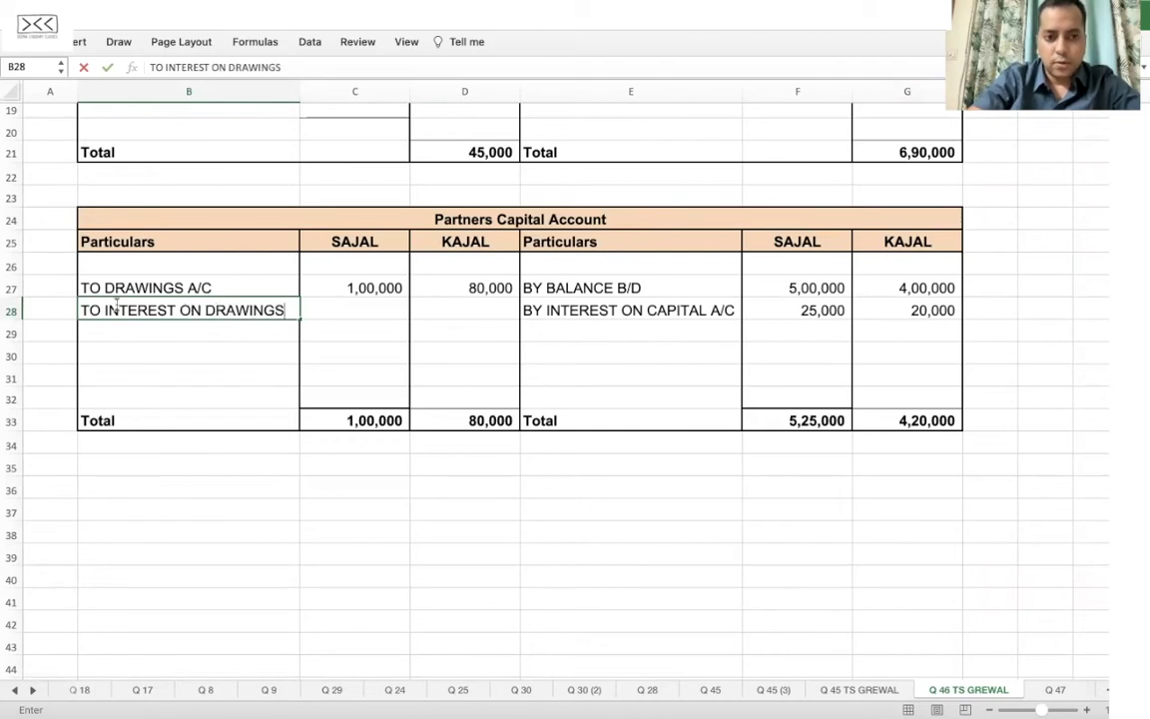
pyautogui.press('Tab')
pyautogui.scroll(5, 117, 304)
pyautogui.scroll(-3, 116, 304)
pyautogui.write('3,000')
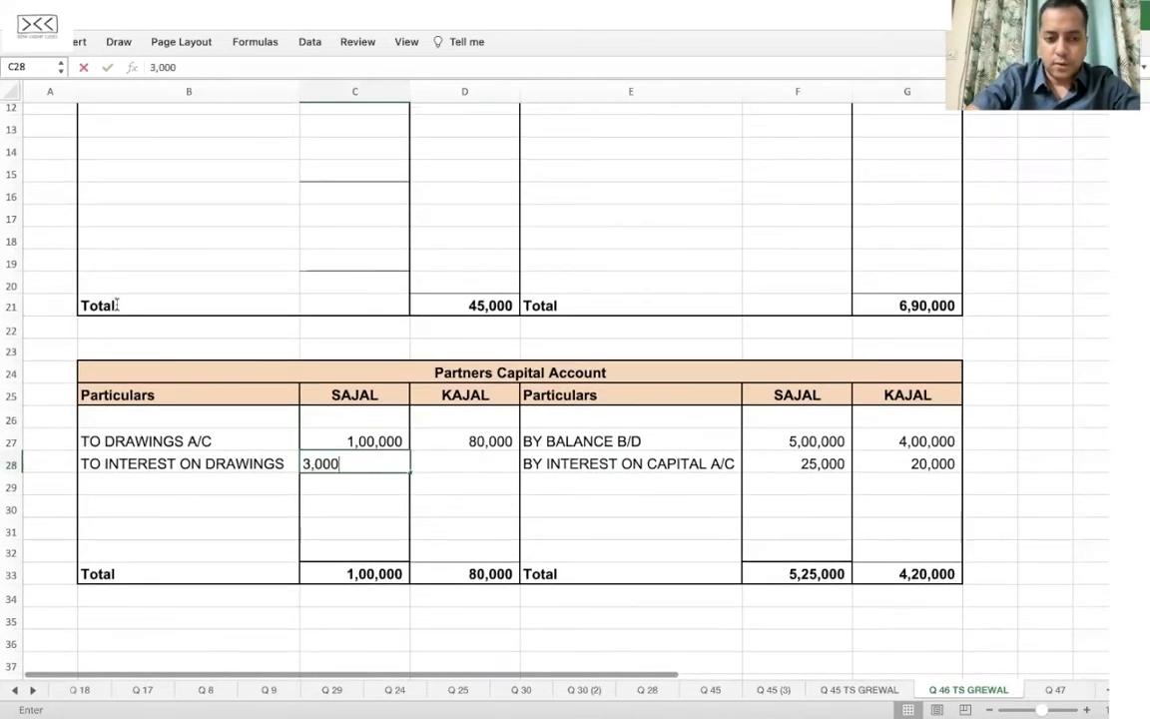
pyautogui.press('Tab')
pyautogui.write('2,400')
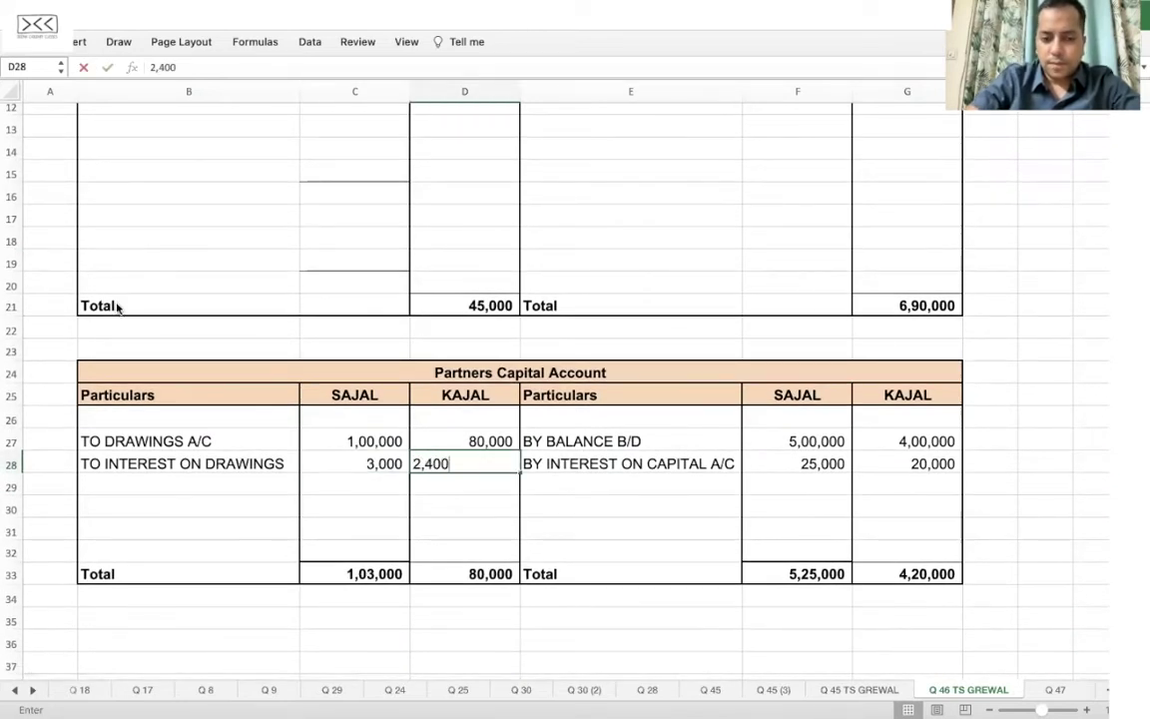
pyautogui.press('Return')
# - Switch to the question PDF, tick off point (c) of question 46 and mark 10%, divisible profit and General Reserve in point (d)
pyautogui.scroll(4, 385, 401)
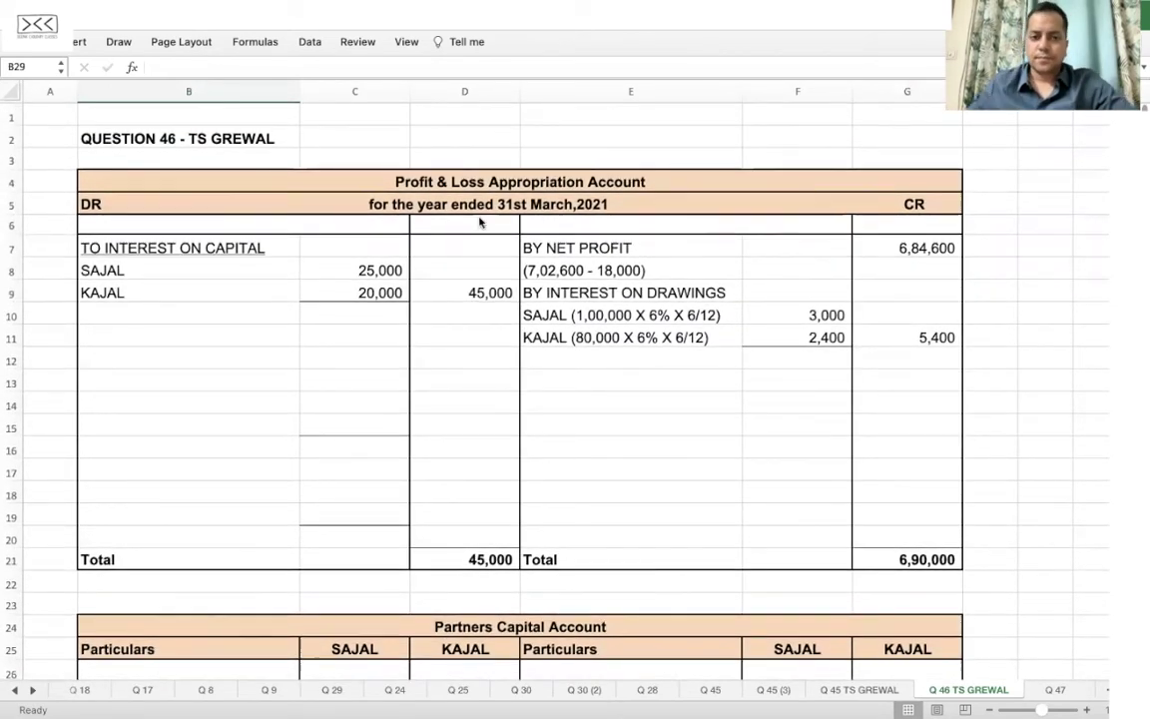
pyautogui.press('super+Tab')
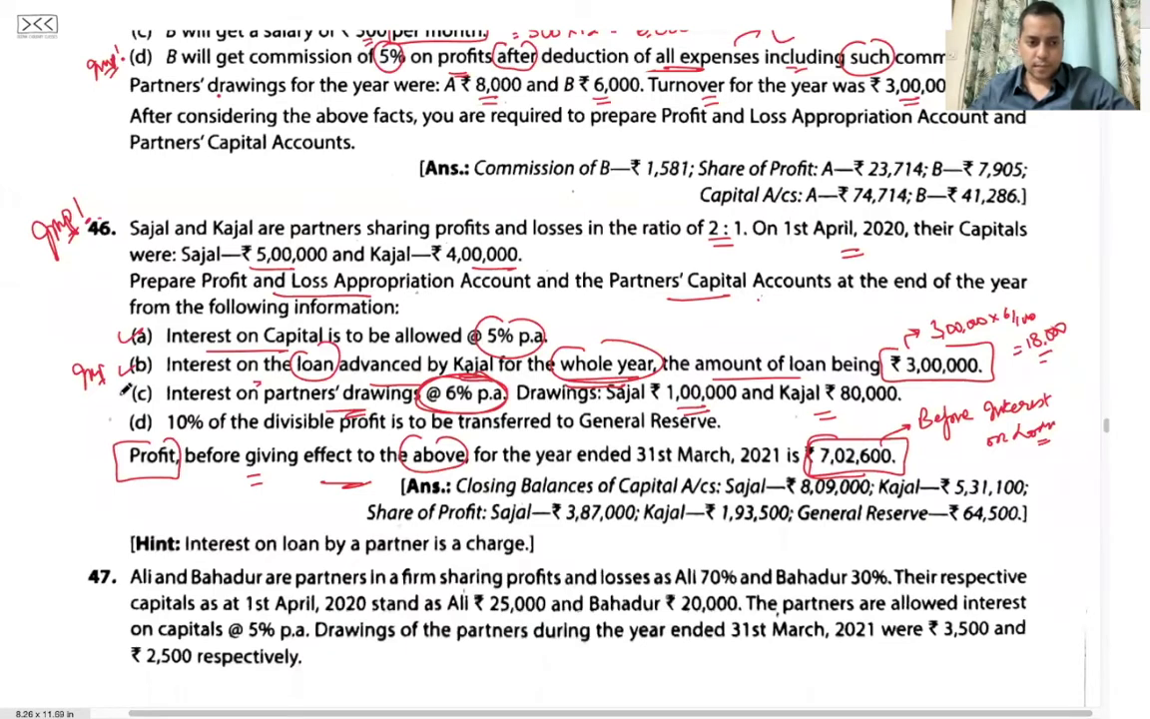
pyautogui.moveTo(118, 387); pyautogui.dragTo(171, 432)
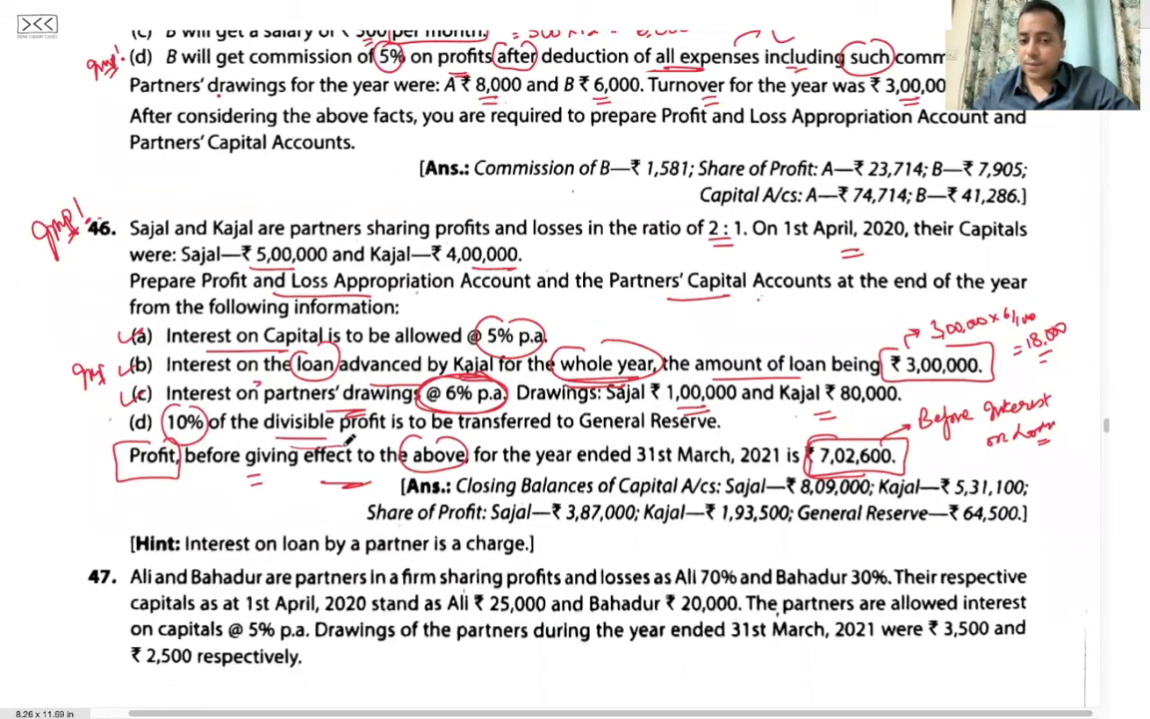
pyautogui.moveTo(616, 409); pyautogui.dragTo(579, 412)
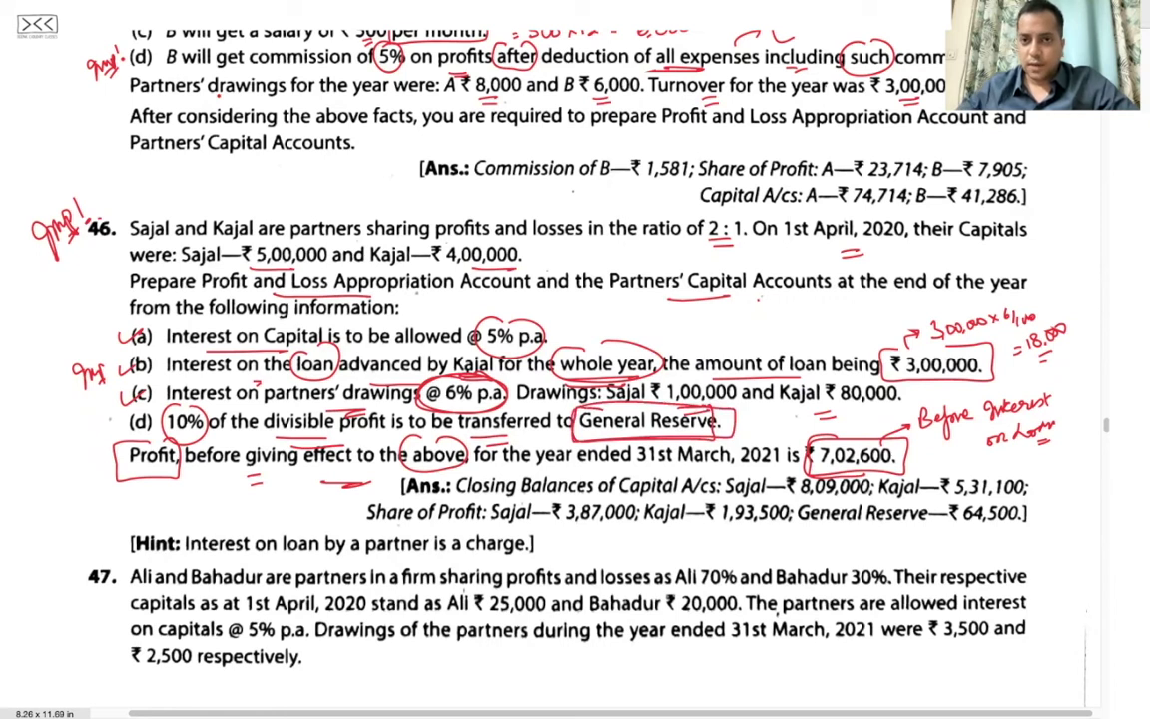
# - Return to the Excel worksheet and handwrite the blue heading "W/N: 1) Calculation of General Reserve" below the Partners Capital Account
pyautogui.hotkey('alt', 'Tab')
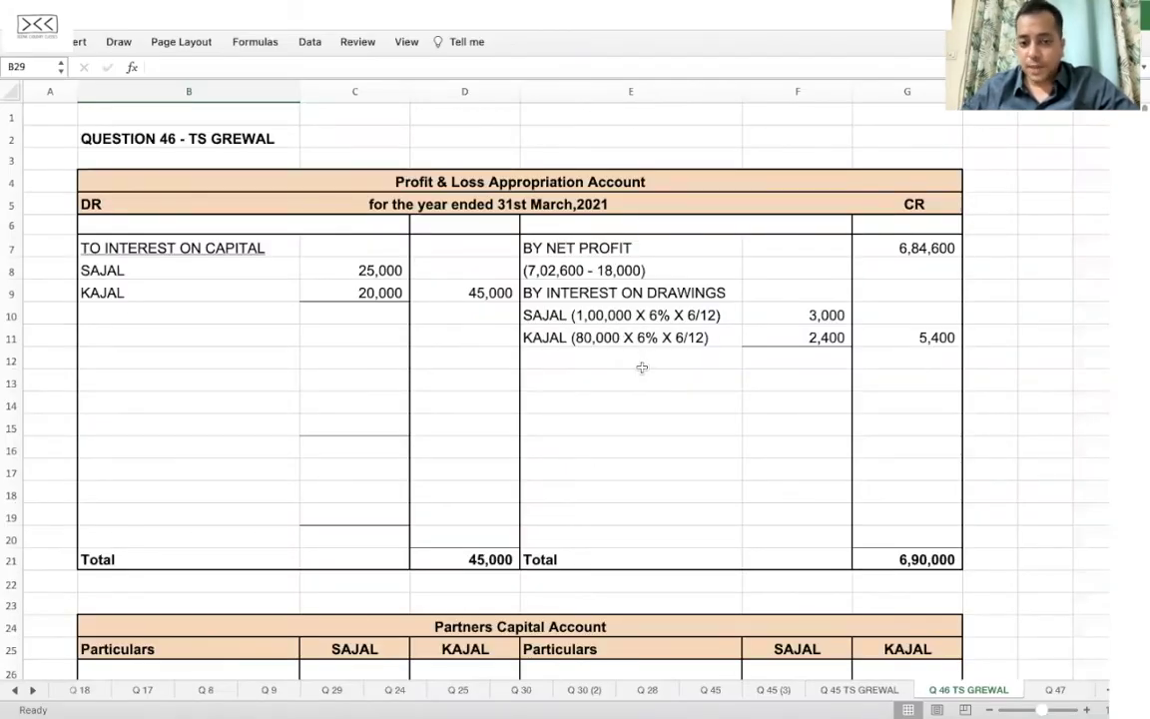
pyautogui.click(112, 42)
pyautogui.click(185, 94)
pyautogui.click(185, 95)
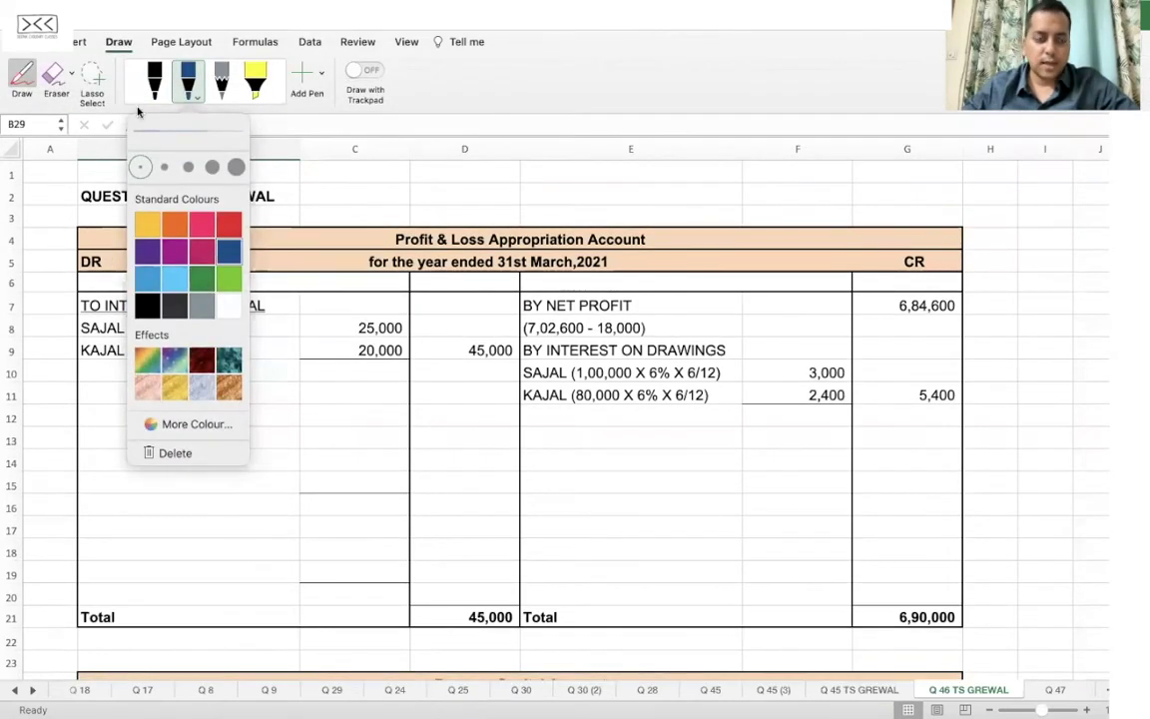
pyautogui.click(112, 42)
pyautogui.scroll(-6, 520, 399)
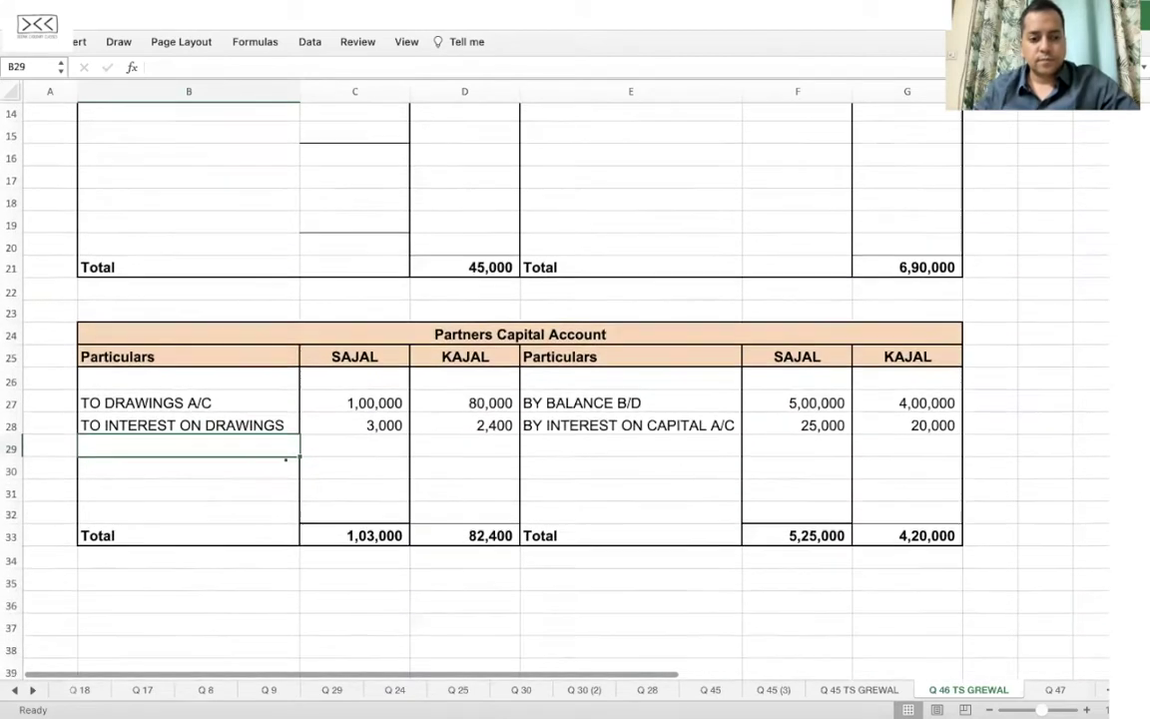
pyautogui.scroll(-6, 285, 459)
pyautogui.moveTo(115, 235)
pyautogui.mouseDown()
pyautogui.moveTo(168, 232)
pyautogui.moveTo(200, 254)
pyautogui.mouseUp()
pyautogui.moveTo(262, 226)
pyautogui.mouseDown()
pyautogui.moveTo(261, 245)
pyautogui.moveTo(308, 240)
pyautogui.mouseUp()
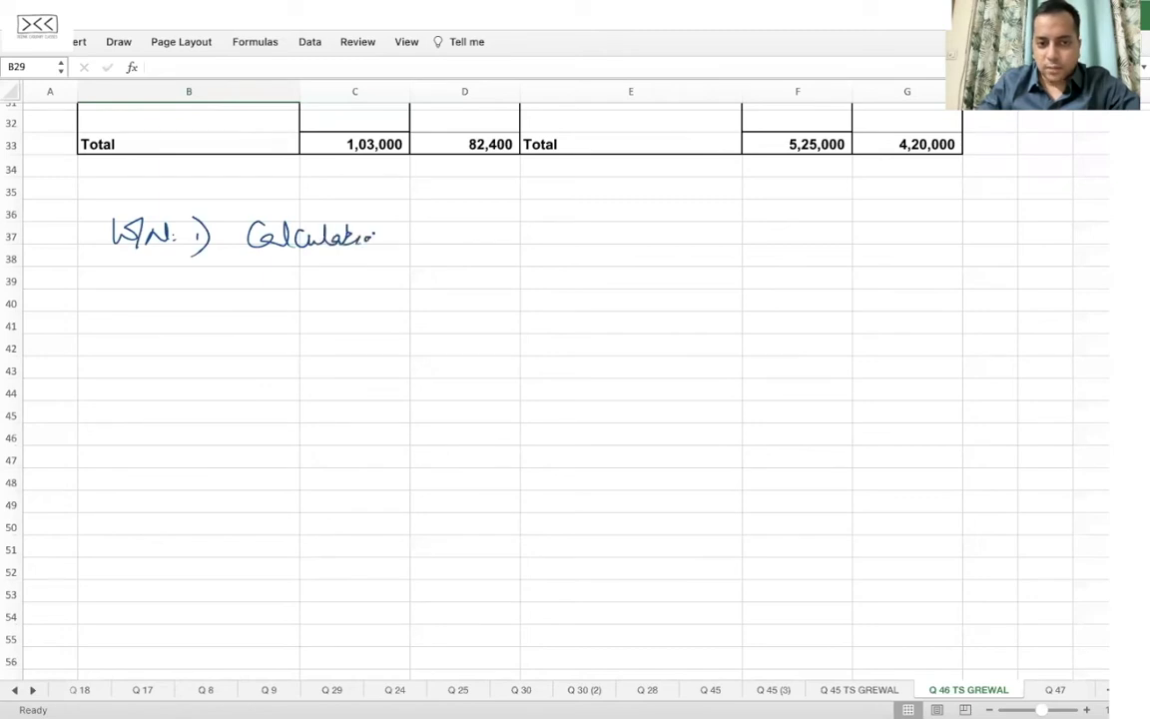
pyautogui.moveTo(405, 223); pyautogui.dragTo(417, 258)
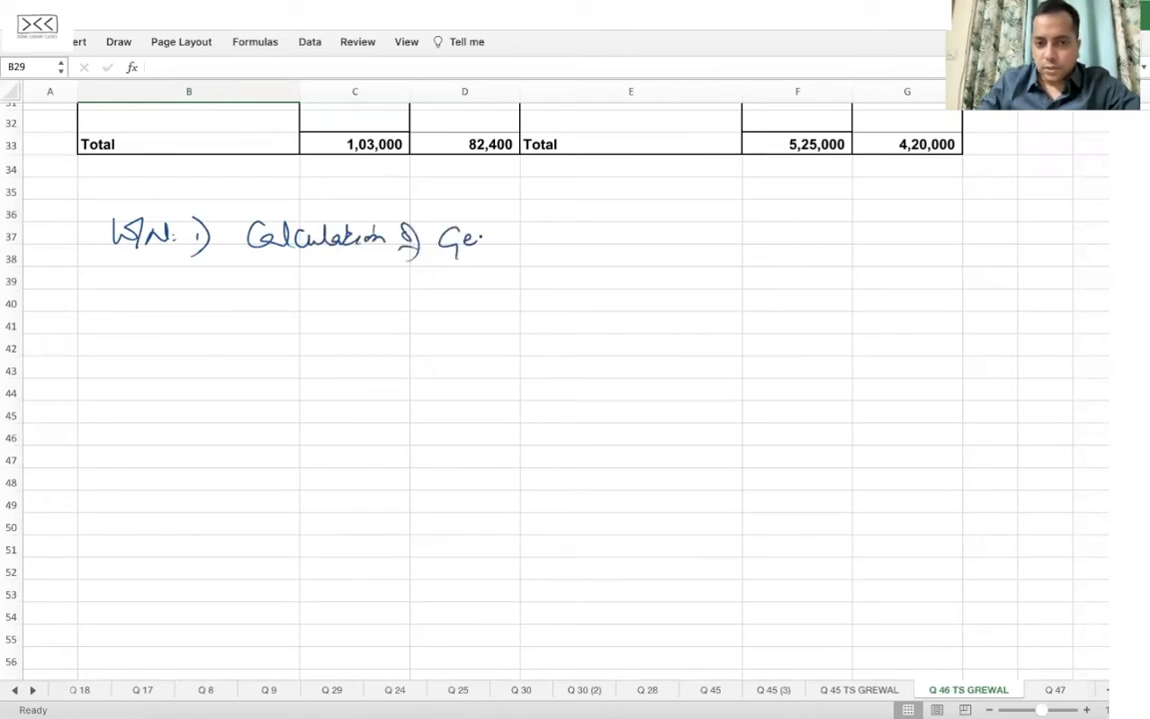
pyautogui.moveTo(564, 223)
pyautogui.mouseDown()
pyautogui.moveTo(585, 241)
pyautogui.moveTo(617, 238)
pyautogui.mouseUp()
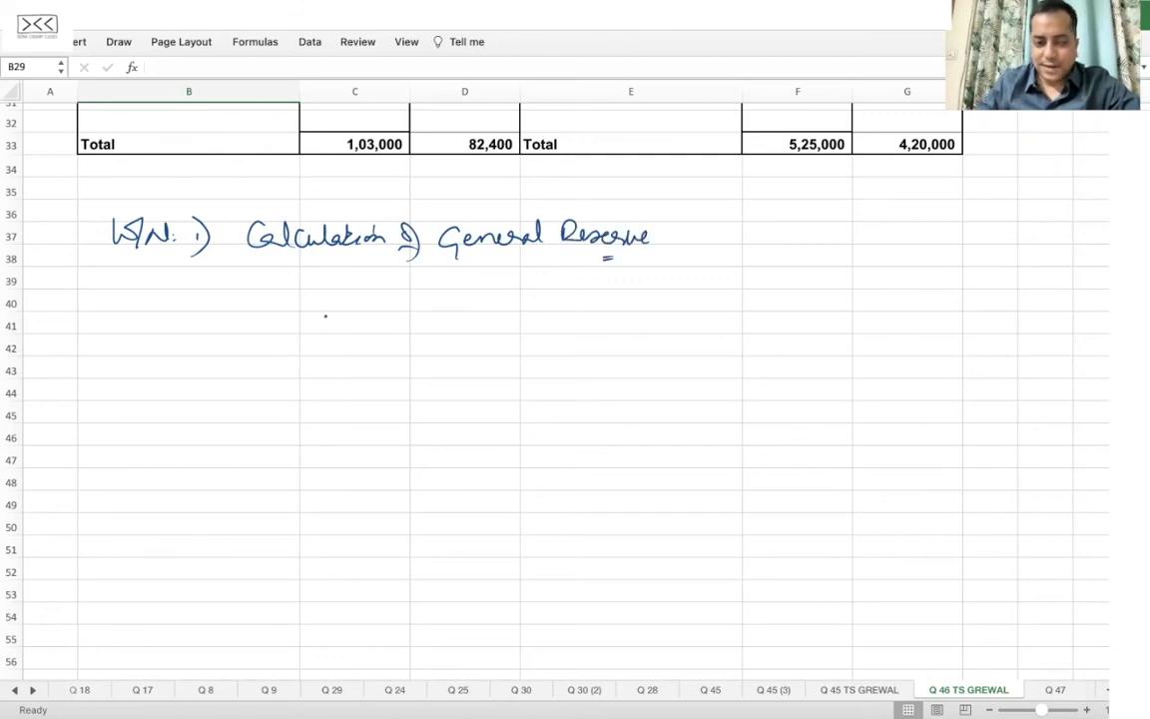
# - Handwrite the start of the General Reserve calculation, 10/100 × [6,90,000 −, below the working note heading
pyautogui.moveTo(345, 296); pyautogui.dragTo(347, 297)
pyautogui.moveTo(364, 294)
pyautogui.mouseDown()
pyautogui.moveTo(339, 340)
pyautogui.moveTo(351, 341)
pyautogui.mouseUp()
pyautogui.moveTo(363, 328); pyautogui.dragTo(364, 331)
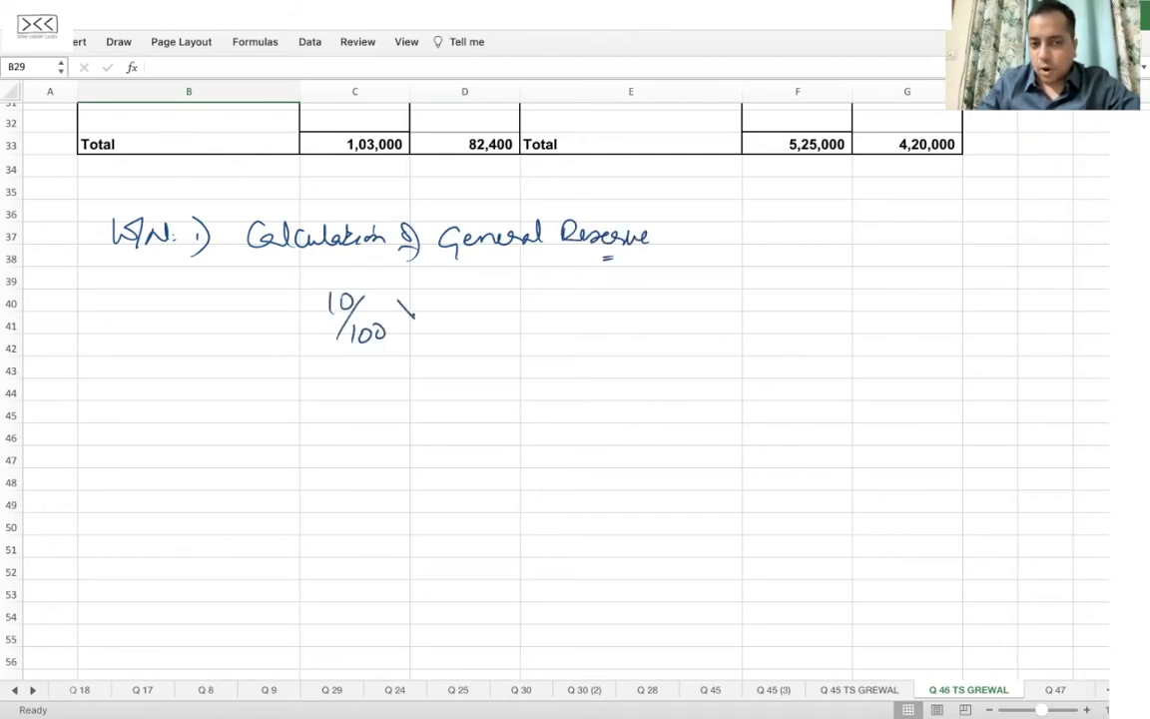
pyautogui.moveTo(477, 292); pyautogui.dragTo(477, 337)
pyautogui.scroll(10, 469, 299)
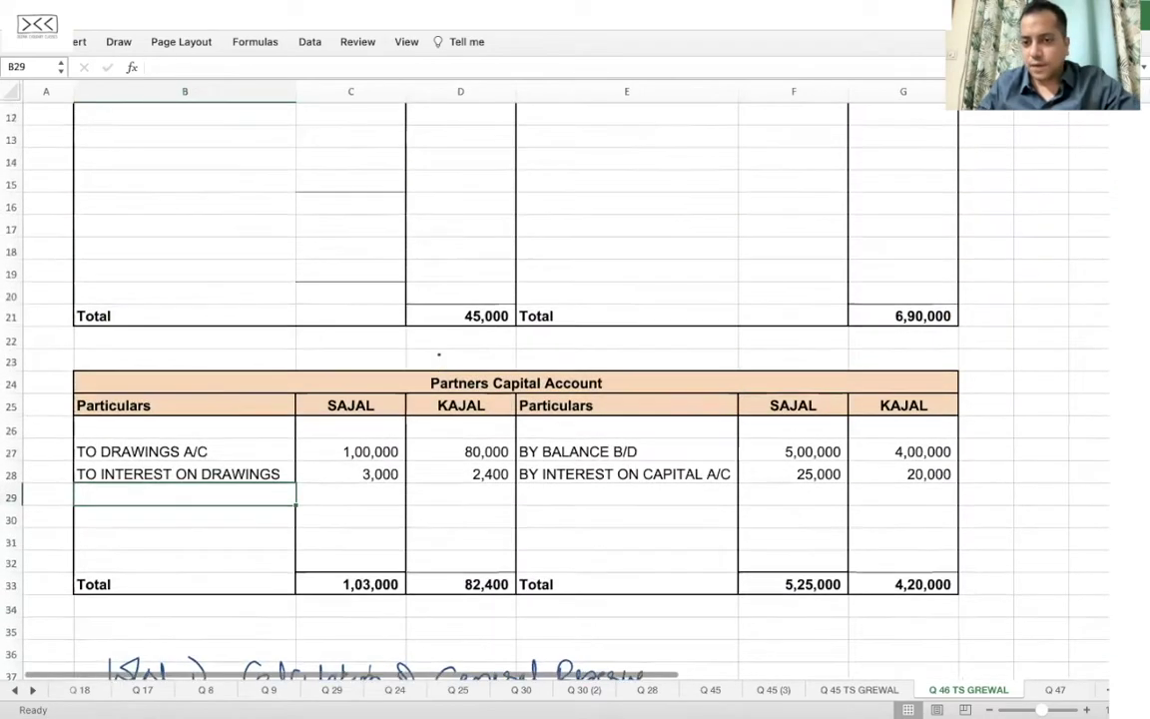
pyautogui.scroll(-1, 437, 352)
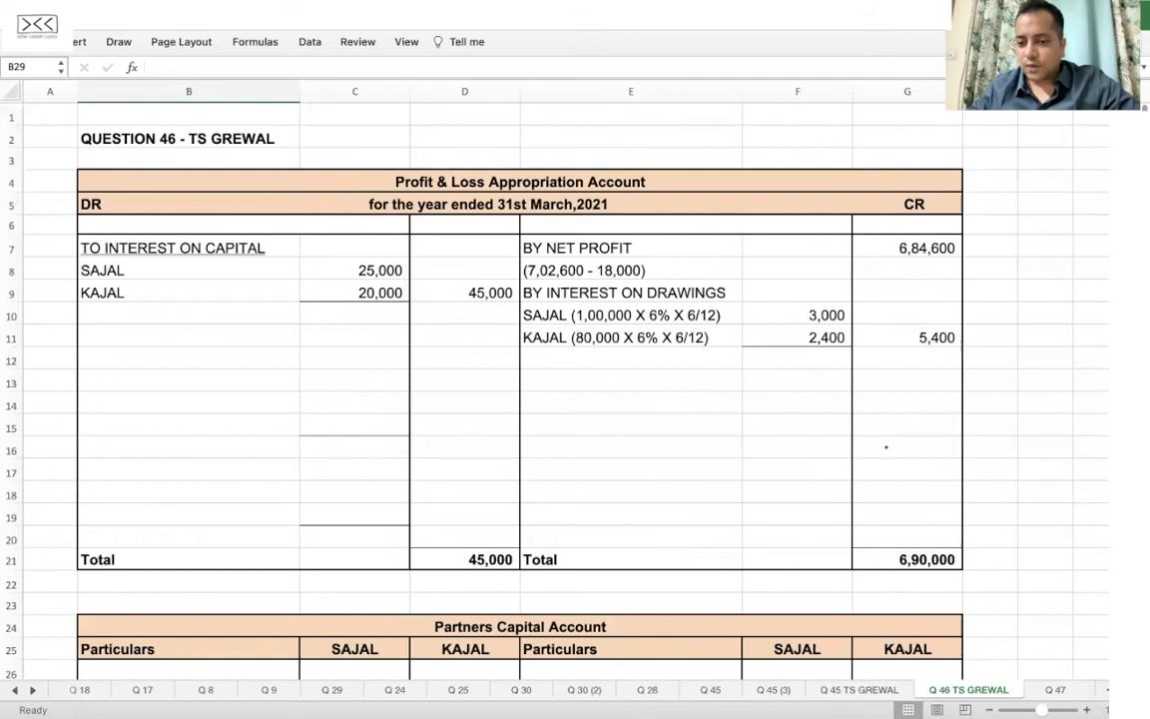
pyautogui.scroll(-10, 898, 410)
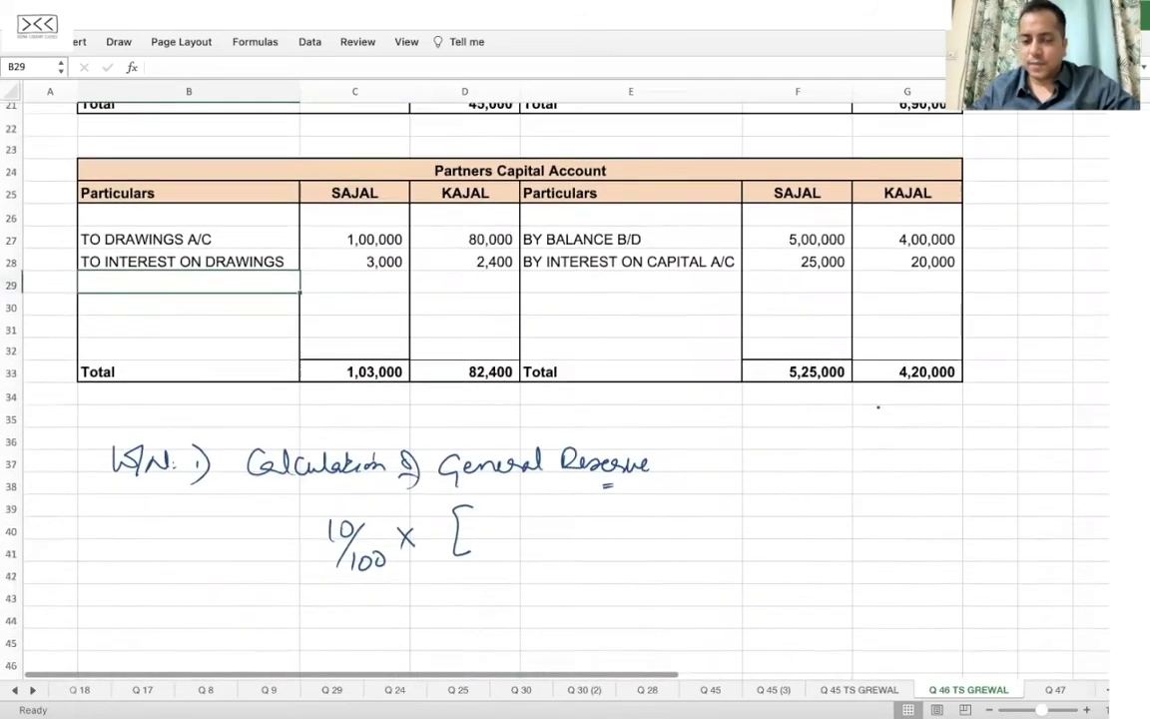
pyautogui.moveTo(478, 313)
pyautogui.mouseDown()
pyautogui.moveTo(491, 333)
pyautogui.moveTo(527, 319)
pyautogui.moveTo(593, 320)
pyautogui.mouseUp()
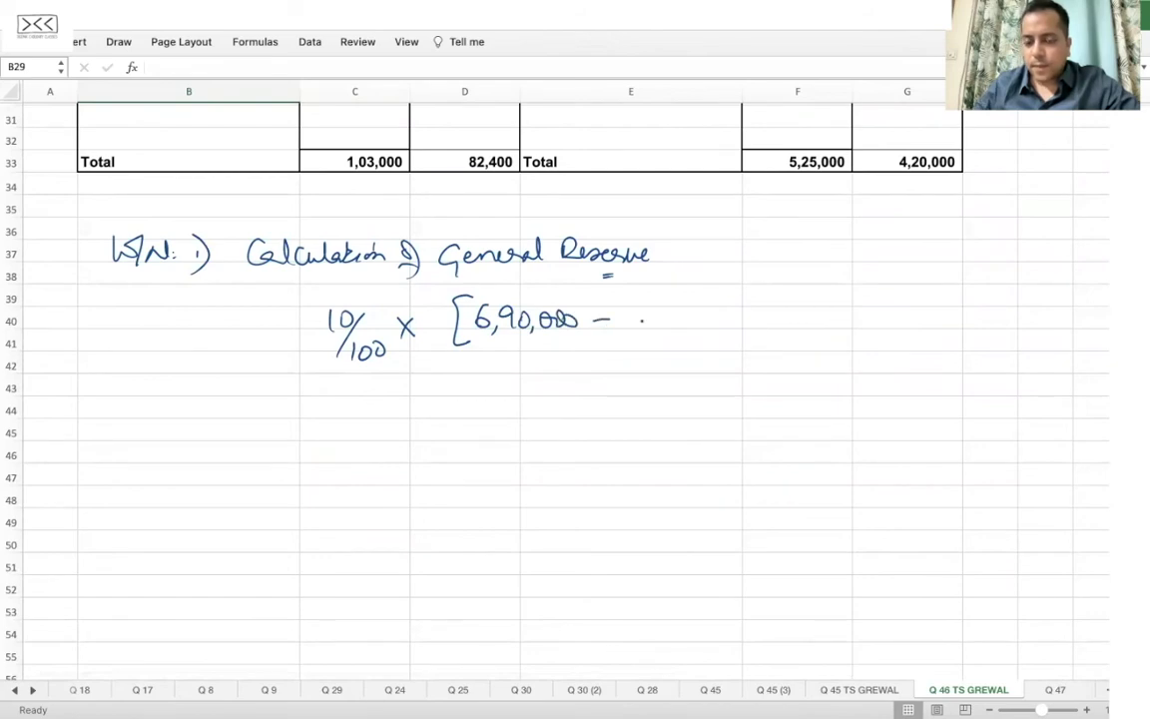
# - Complete the handwritten bracket with 45,000 from the interest on capital total and put an equals sign before 10/100
pyautogui.scroll(9, 642, 320)
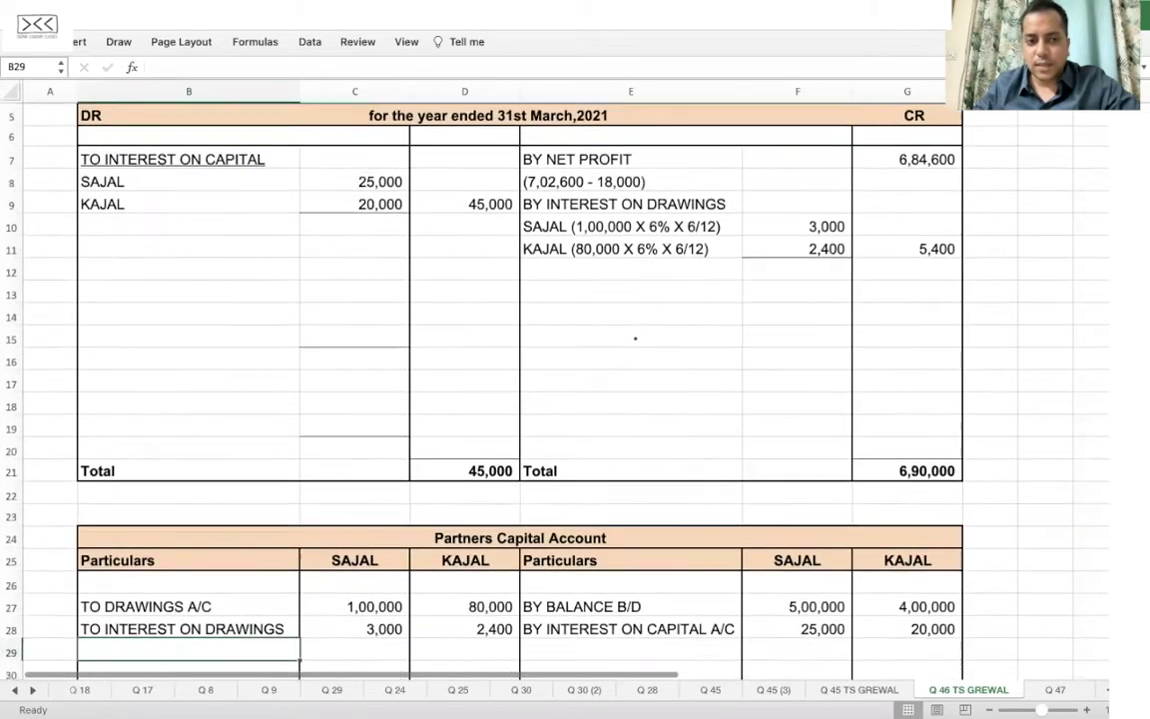
pyautogui.scroll(-9, 635, 338)
pyautogui.moveTo(635, 351); pyautogui.dragTo(664, 376)
pyautogui.moveTo(675, 357); pyautogui.dragTo(718, 388)
pyautogui.scroll(9, 559, 360)
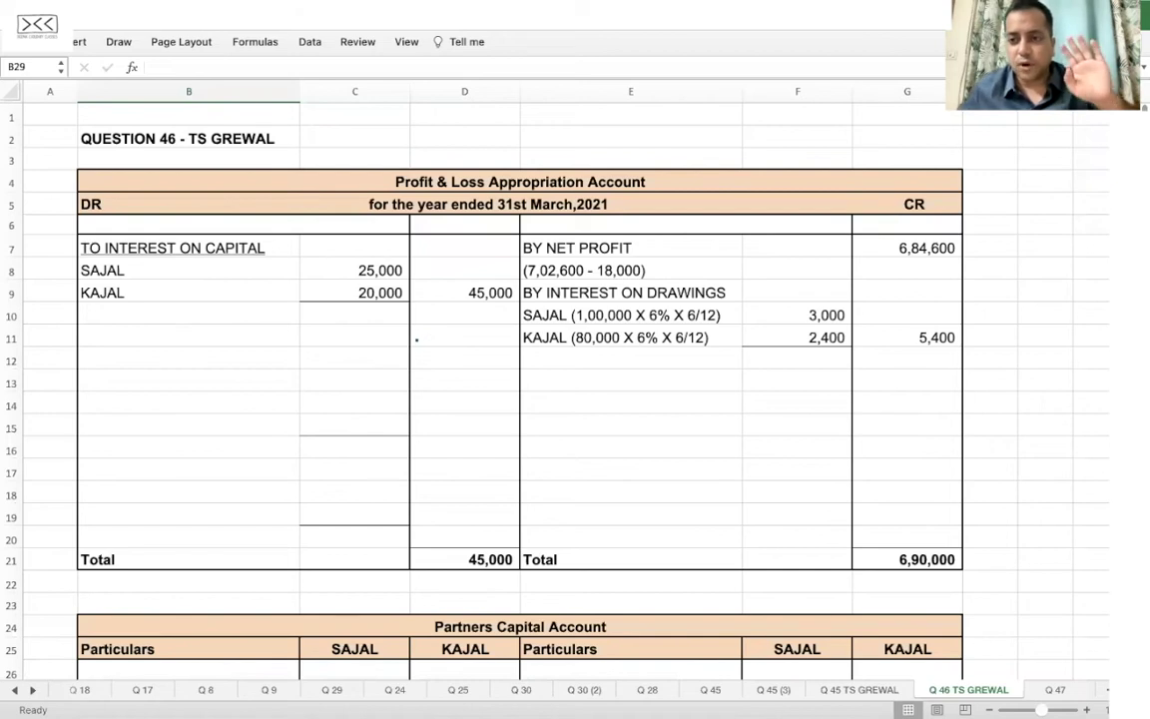
pyautogui.scroll(-10, 436, 330)
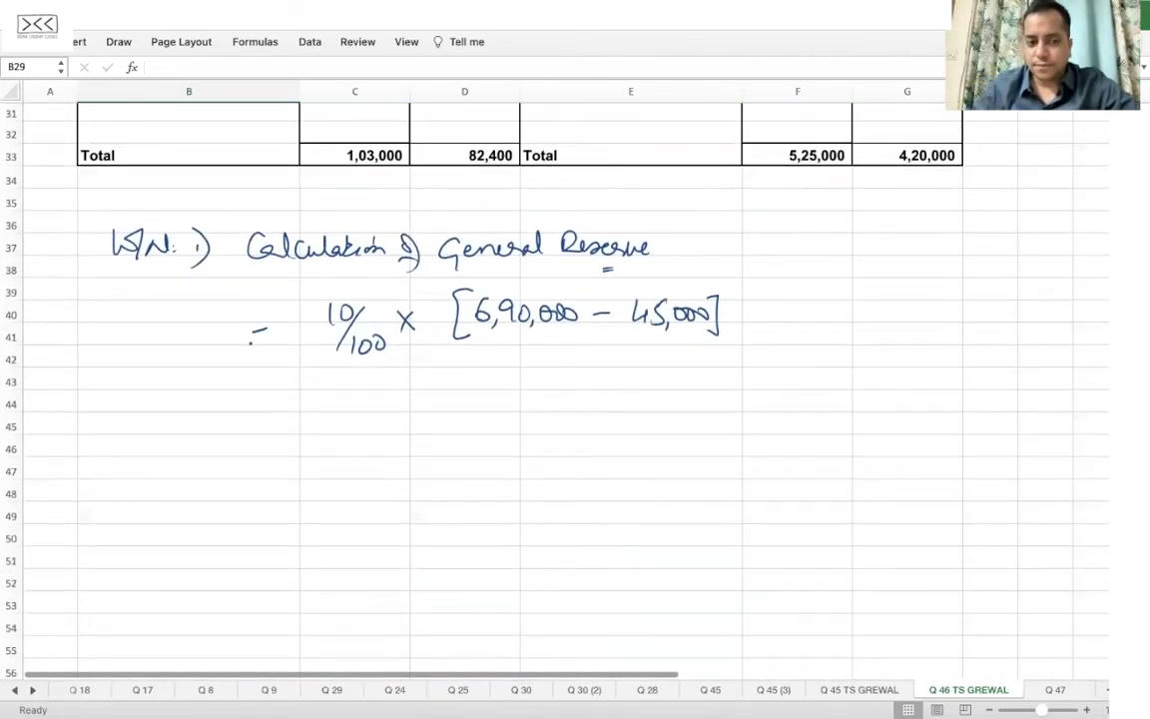
pyautogui.moveTo(251, 342); pyautogui.dragTo(266, 341)
# - Handwrite the second line of the General Reserve calculation as = 10/100 × 6,45,000
pyautogui.moveTo(318, 405); pyautogui.dragTo(319, 425)
pyautogui.moveTo(333, 405)
pyautogui.mouseDown()
pyautogui.moveTo(325, 417)
pyautogui.moveTo(333, 404)
pyautogui.mouseUp()
pyautogui.moveTo(360, 404); pyautogui.dragTo(338, 459)
pyautogui.moveTo(351, 440); pyautogui.dragTo(351, 451)
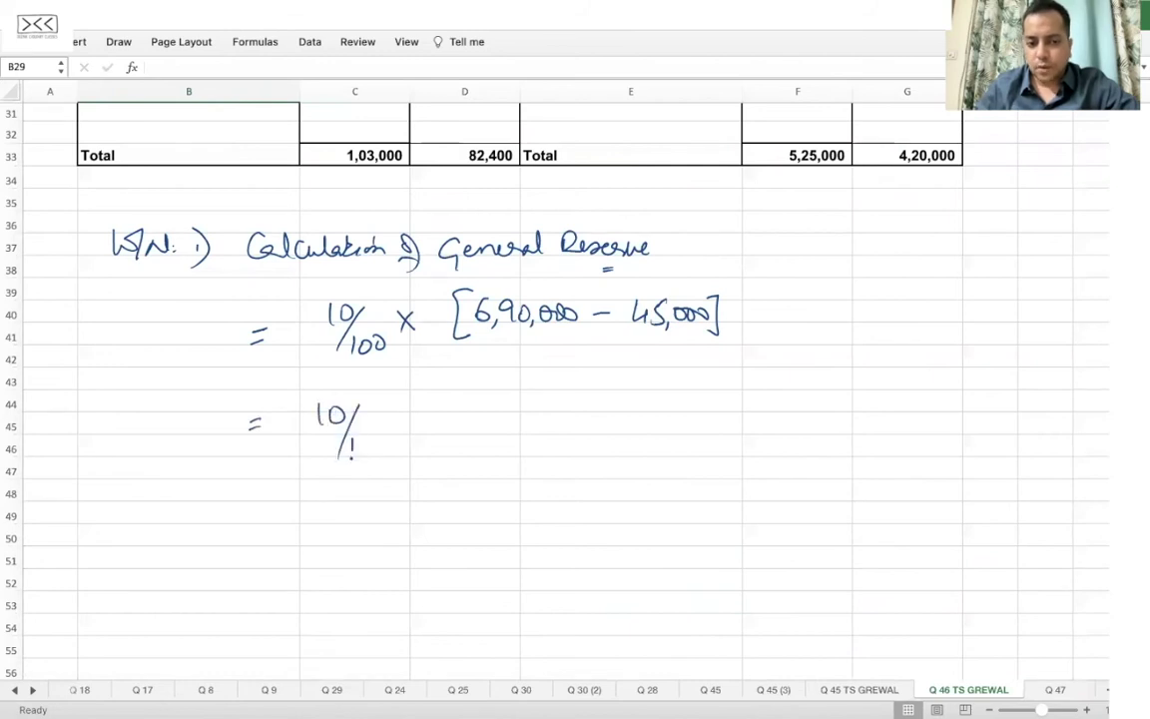
pyautogui.moveTo(462, 409); pyautogui.dragTo(459, 420)
pyautogui.moveTo(476, 397); pyautogui.dragTo(484, 413)
pyautogui.moveTo(481, 401)
pyautogui.mouseDown()
pyautogui.moveTo(481, 418)
pyautogui.moveTo(508, 423)
pyautogui.mouseUp()
pyautogui.moveTo(520, 404); pyautogui.dragTo(533, 405)
pyautogui.moveTo(548, 403); pyautogui.dragTo(547, 405)
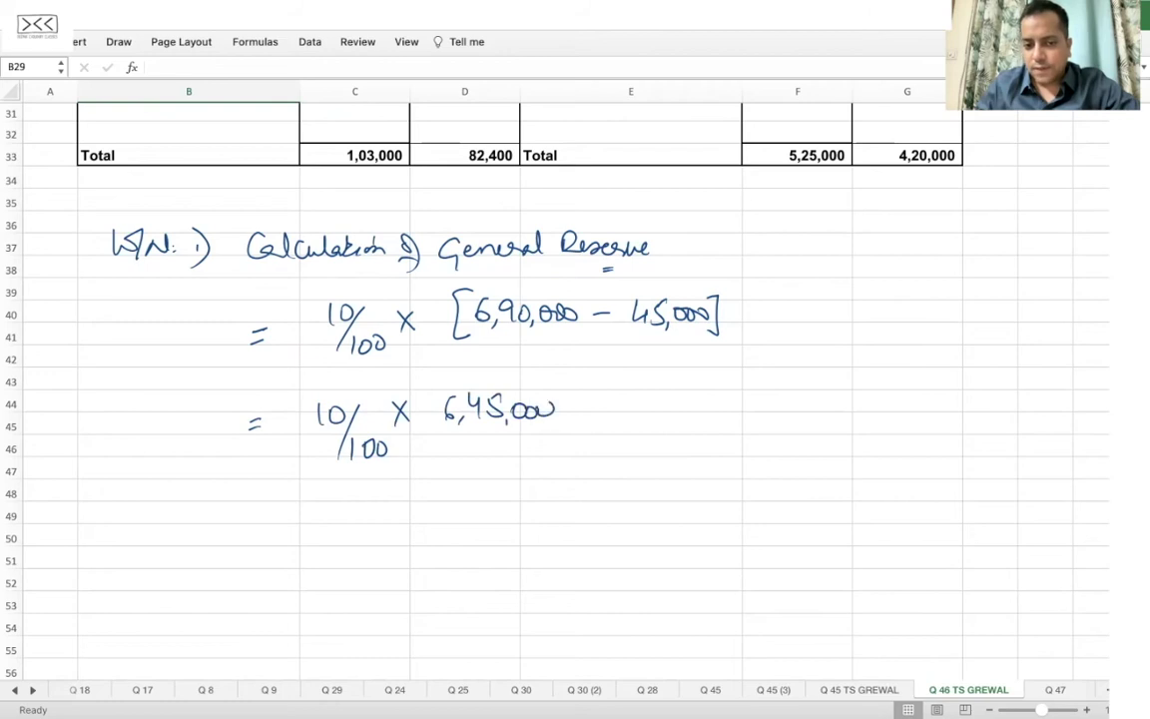
# - Handwrite the General Reserve result as = ₹ 64,500 beneath the calculation and underline the word General in the heading
pyautogui.moveTo(355, 501); pyautogui.dragTo(345, 515)
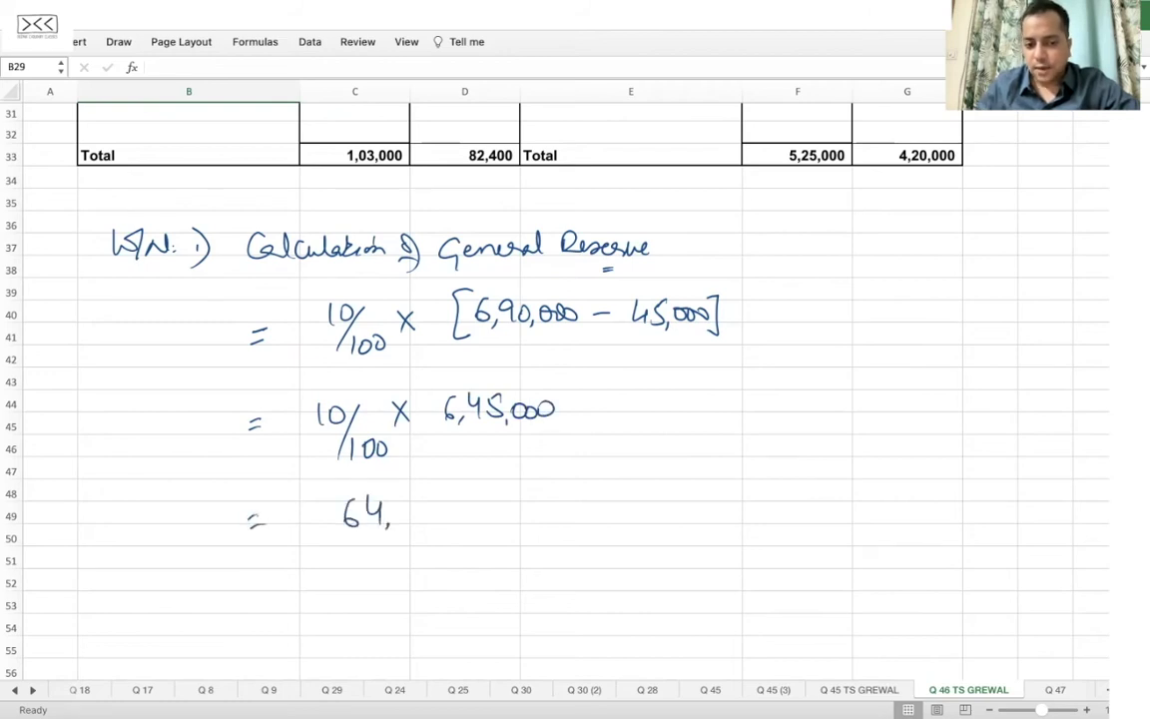
pyautogui.moveTo(429, 507); pyautogui.dragTo(429, 508)
pyautogui.moveTo(442, 507); pyautogui.dragTo(440, 508)
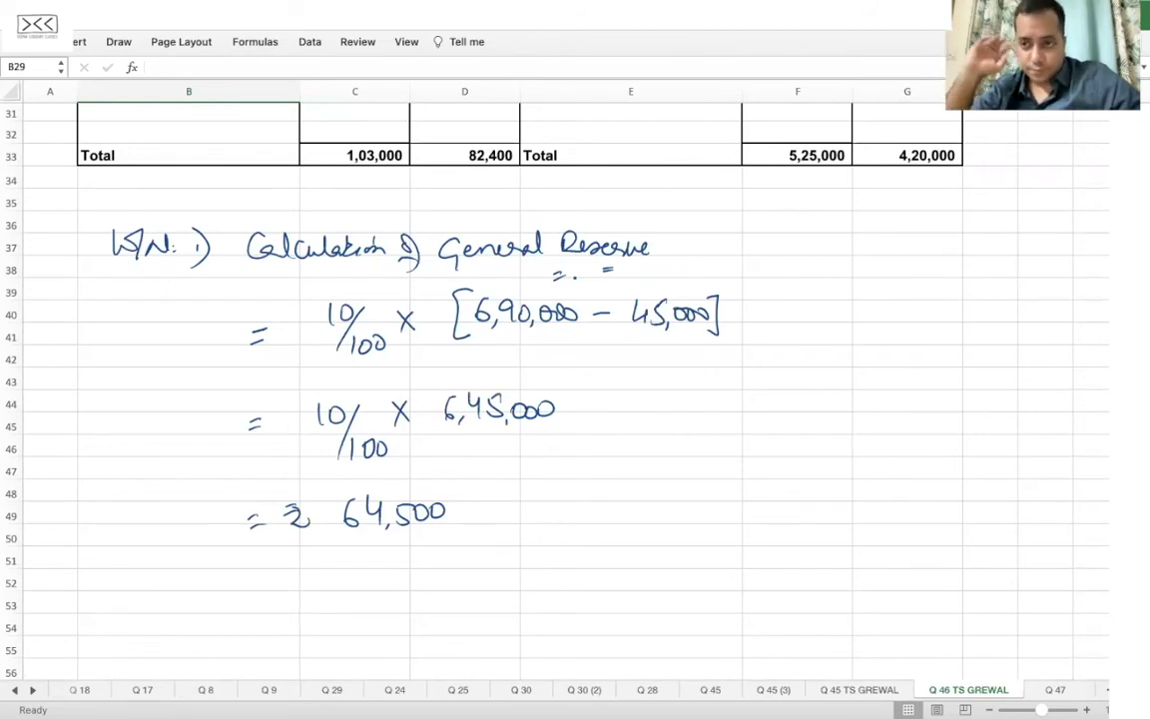
# - Enter TO GENERAL RESERVE in B11 on the debit side of the Profit & Loss Appropriation Account
pyautogui.scroll(10, 198, 299)
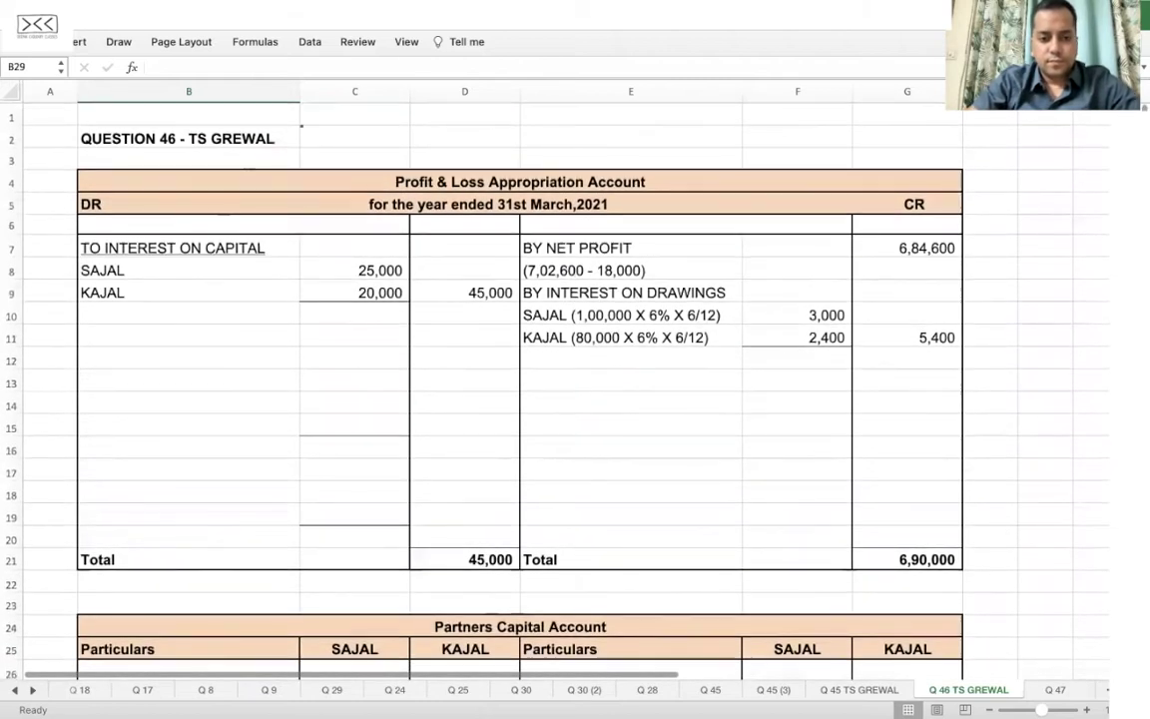
pyautogui.click(98, 337)
pyautogui.write('TO GENEREAL')
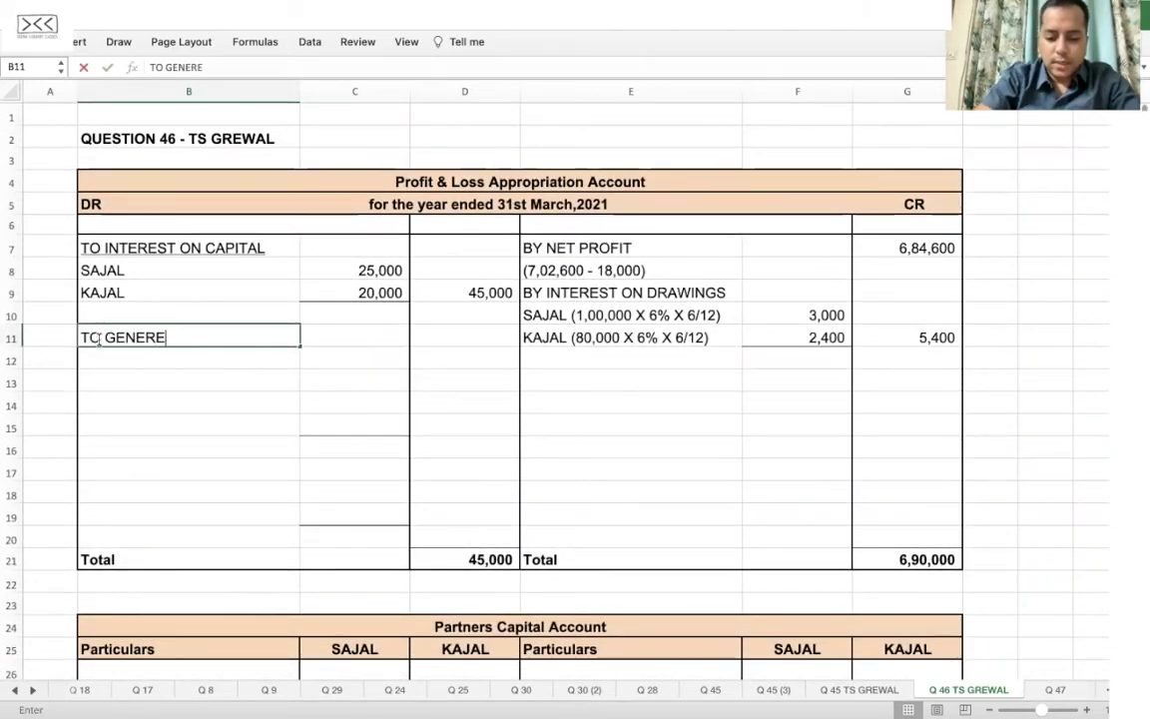
pyautogui.press('BackSpace')
pyautogui.press('BackSpace')
pyautogui.press('BackSpace')
pyautogui.press('BackSpace')
pyautogui.write('AL RES')
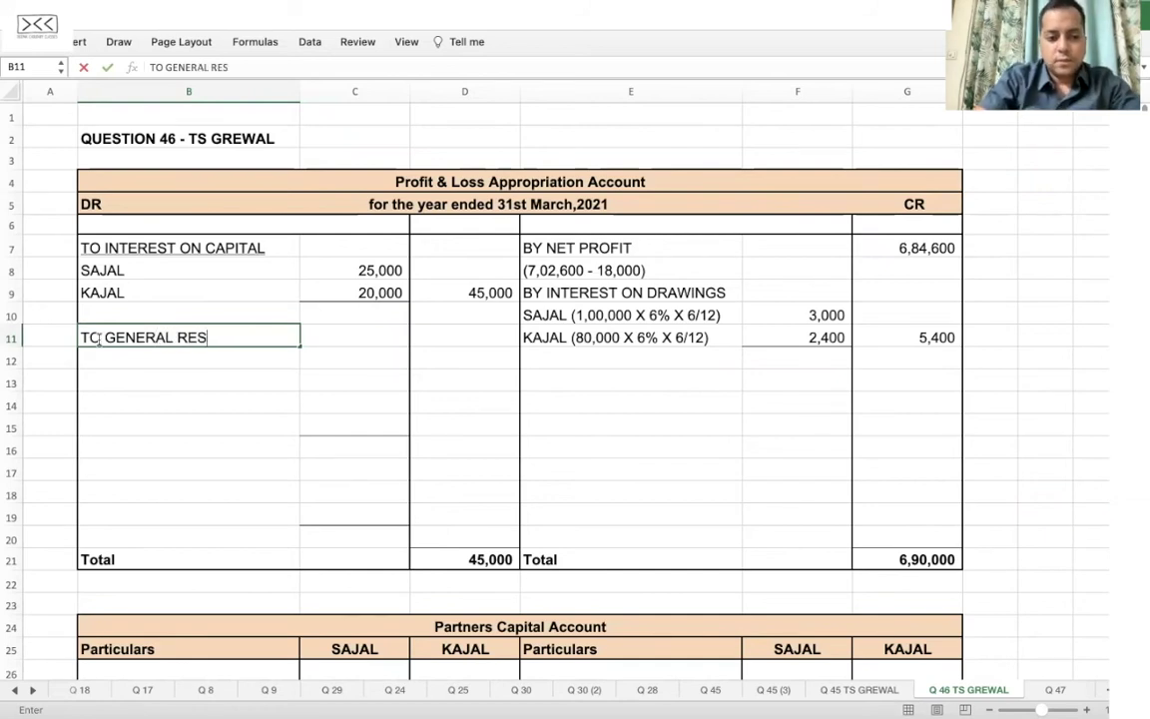
pyautogui.write('ERVE')
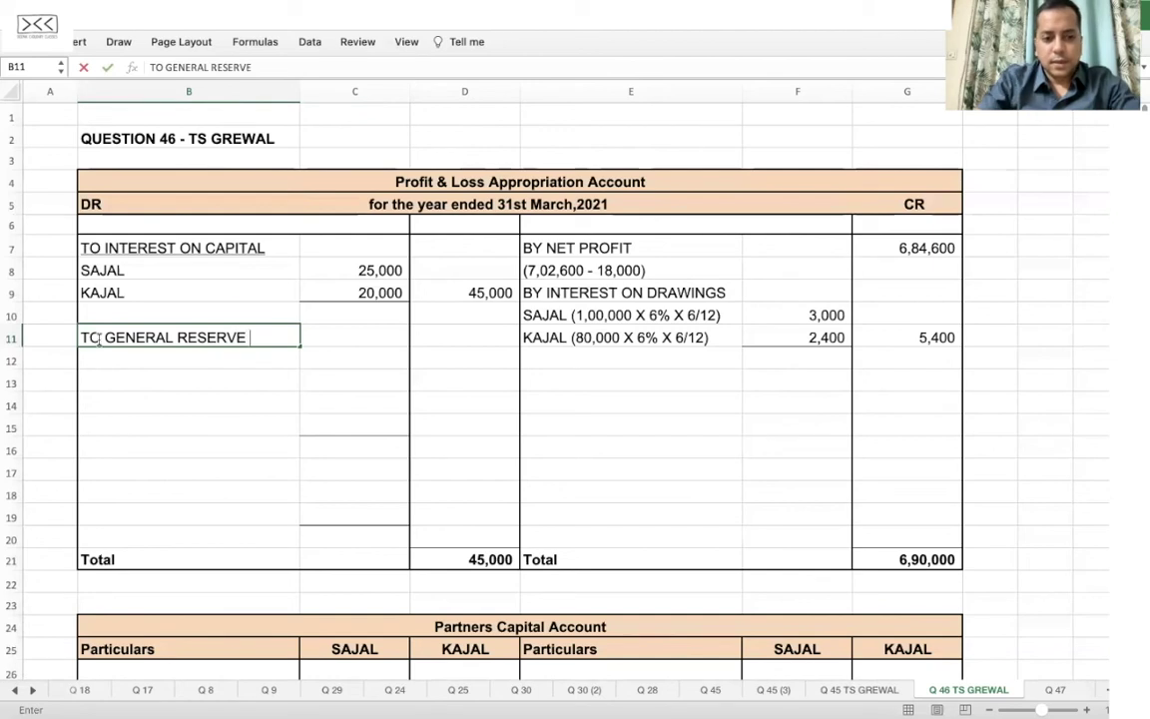
pyautogui.press('Return')
pyautogui.press('Up')
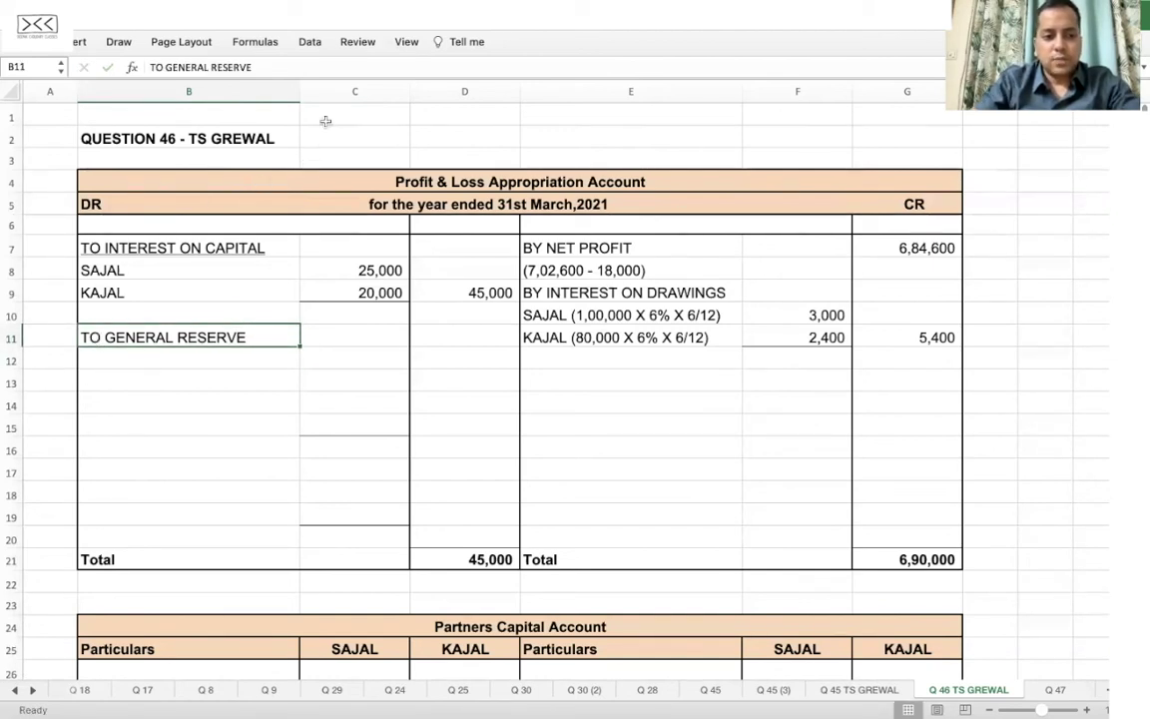
# - Append (W/N) to the General Reserve label in B11 and enter 64,500 in D11
pyautogui.click(196, 67)
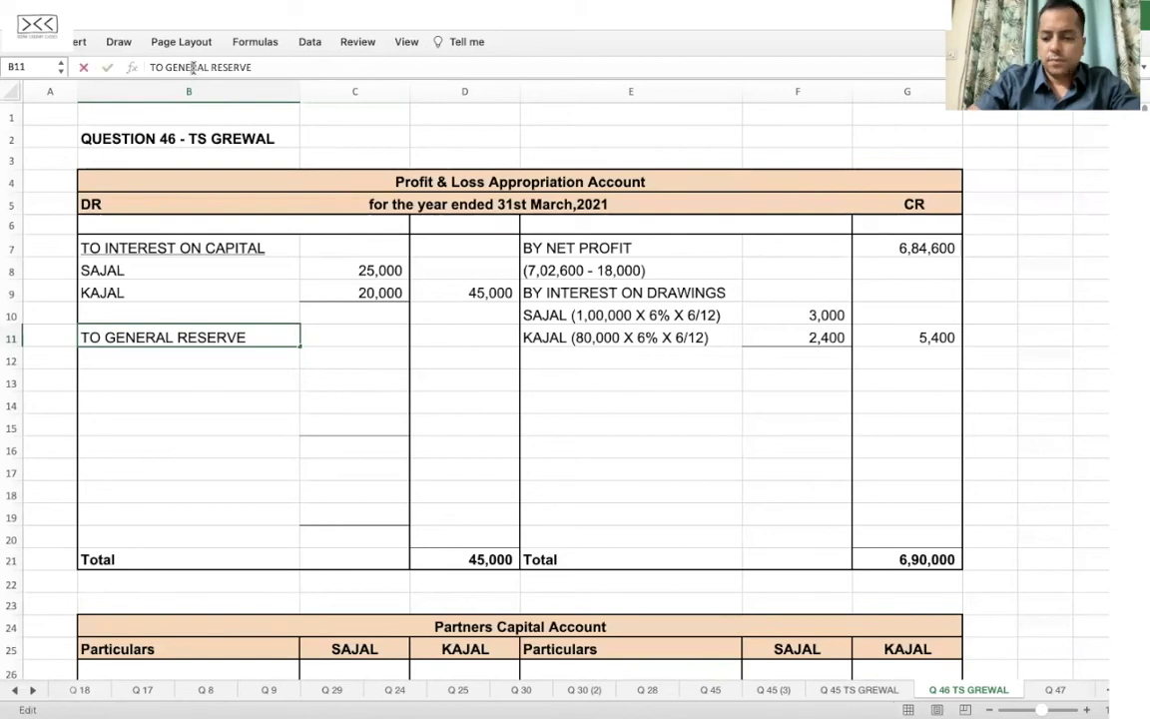
pyautogui.press('BackSpace')
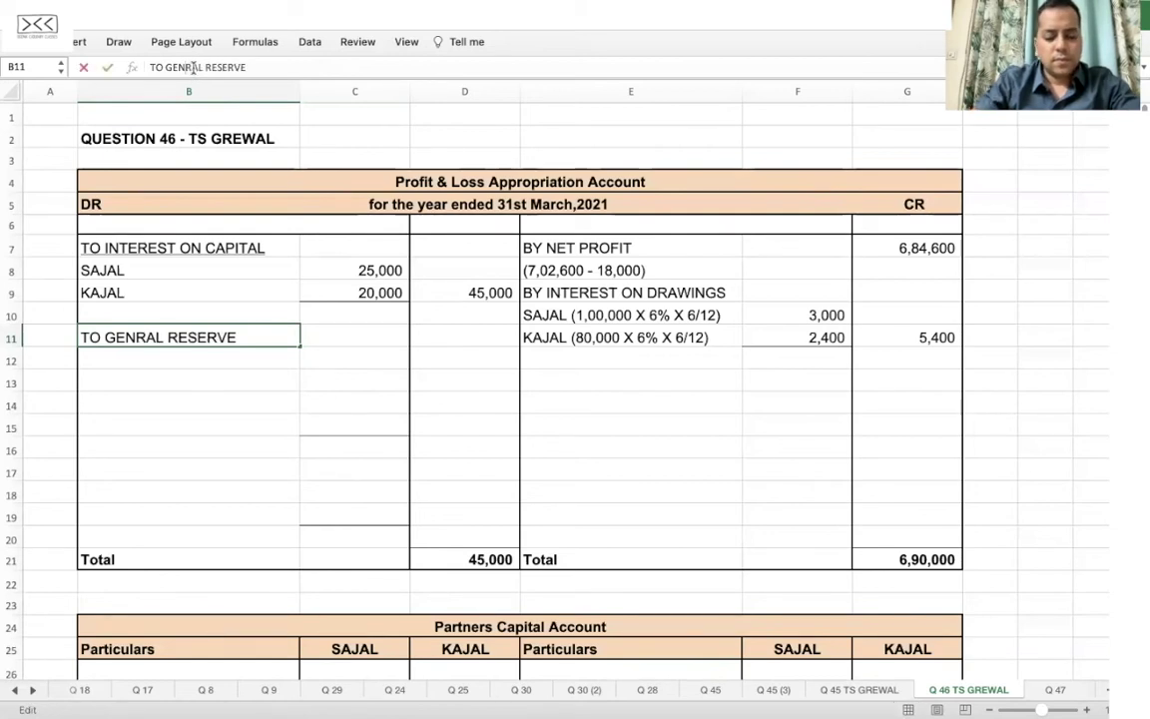
pyautogui.write('E ')
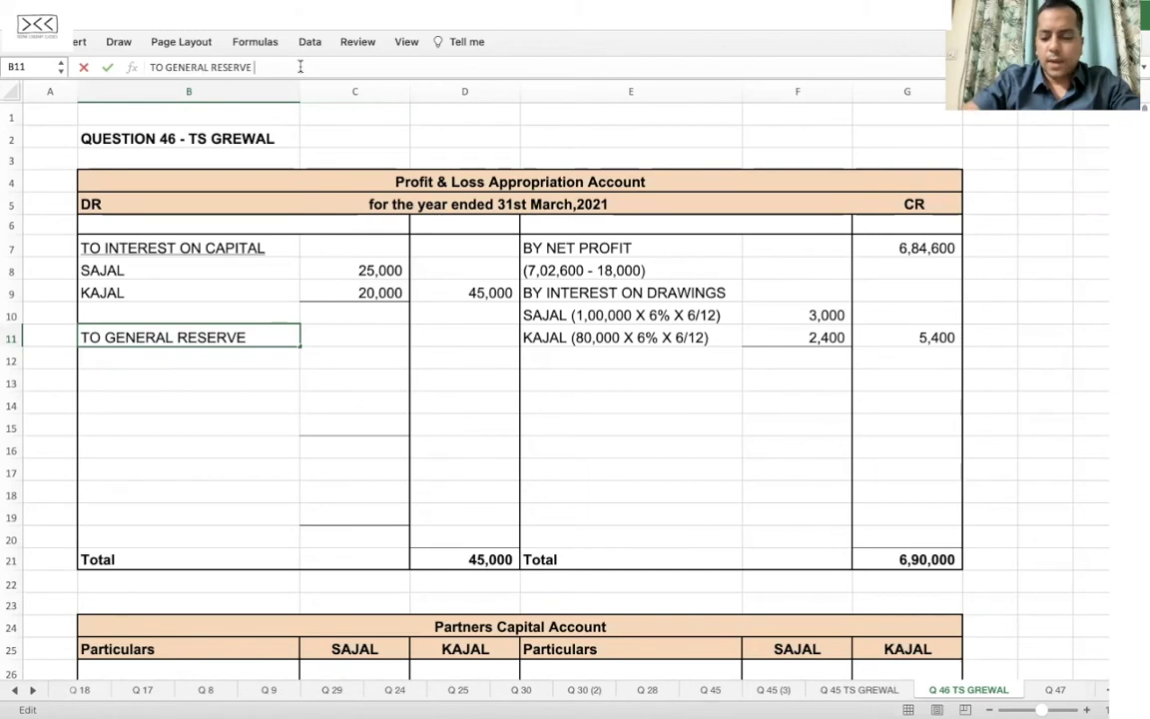
pyautogui.write('(W/N')
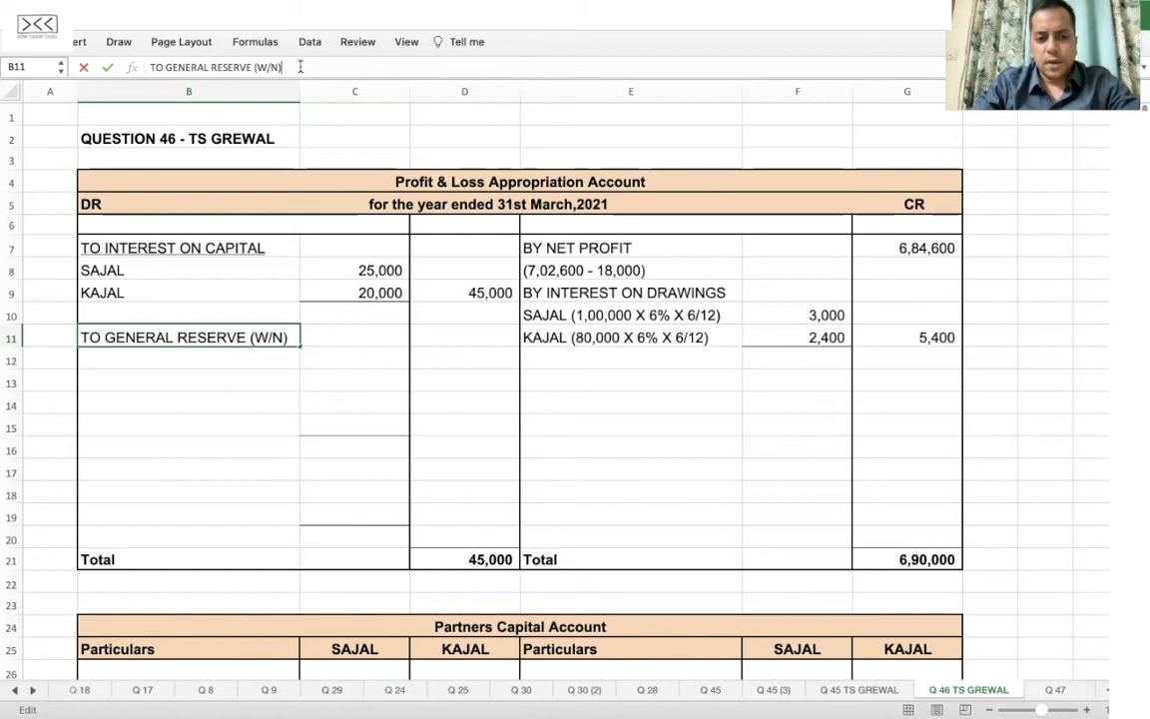
pyautogui.write(')')
pyautogui.press('Tab')
pyautogui.press('Tab')
pyautogui.write('64')
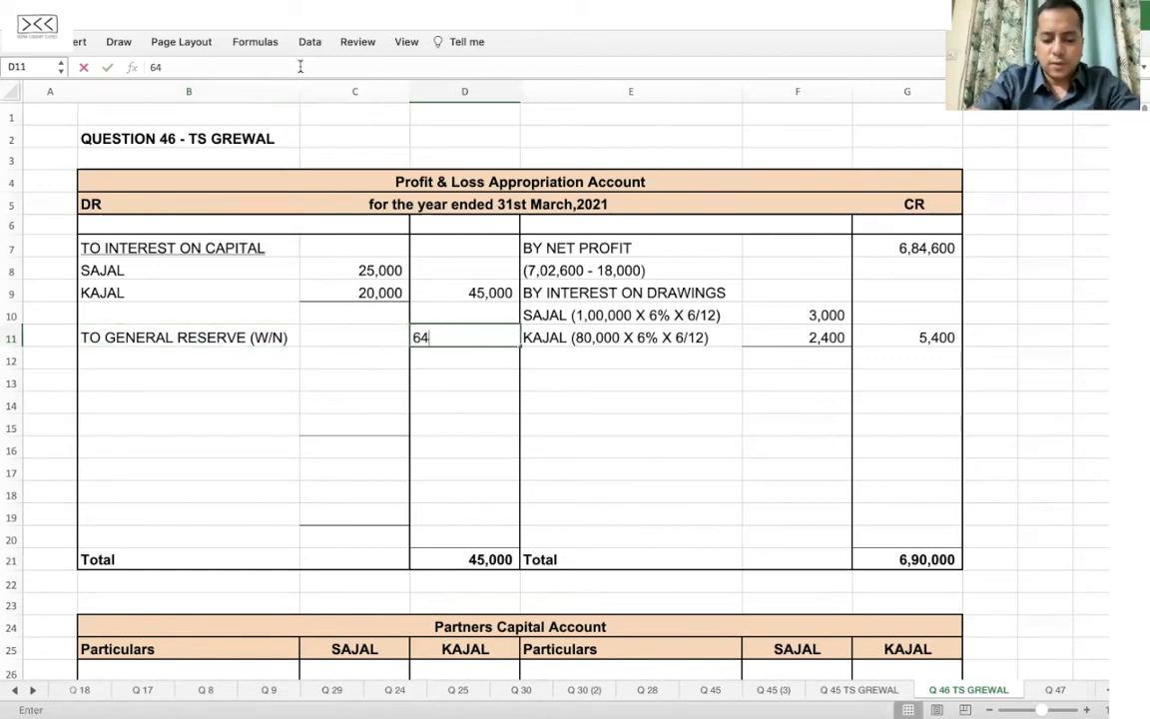
pyautogui.write(',500')
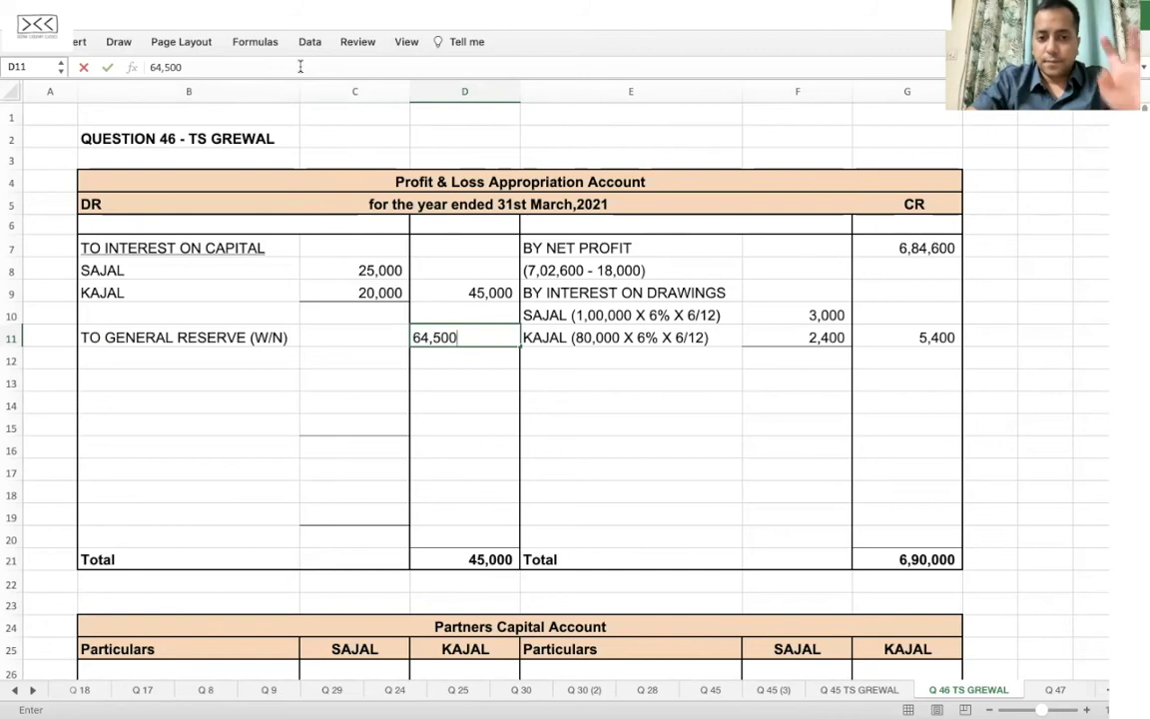
pyautogui.press('Return')
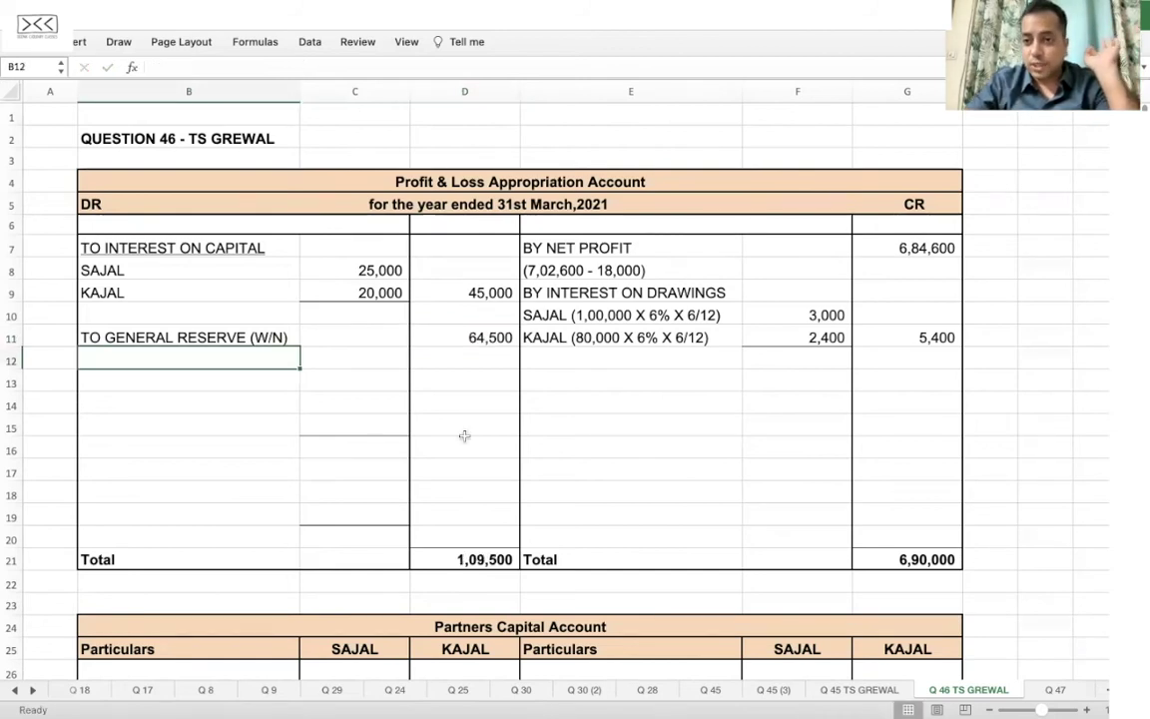
pyautogui.scroll(-6, 516, 464)
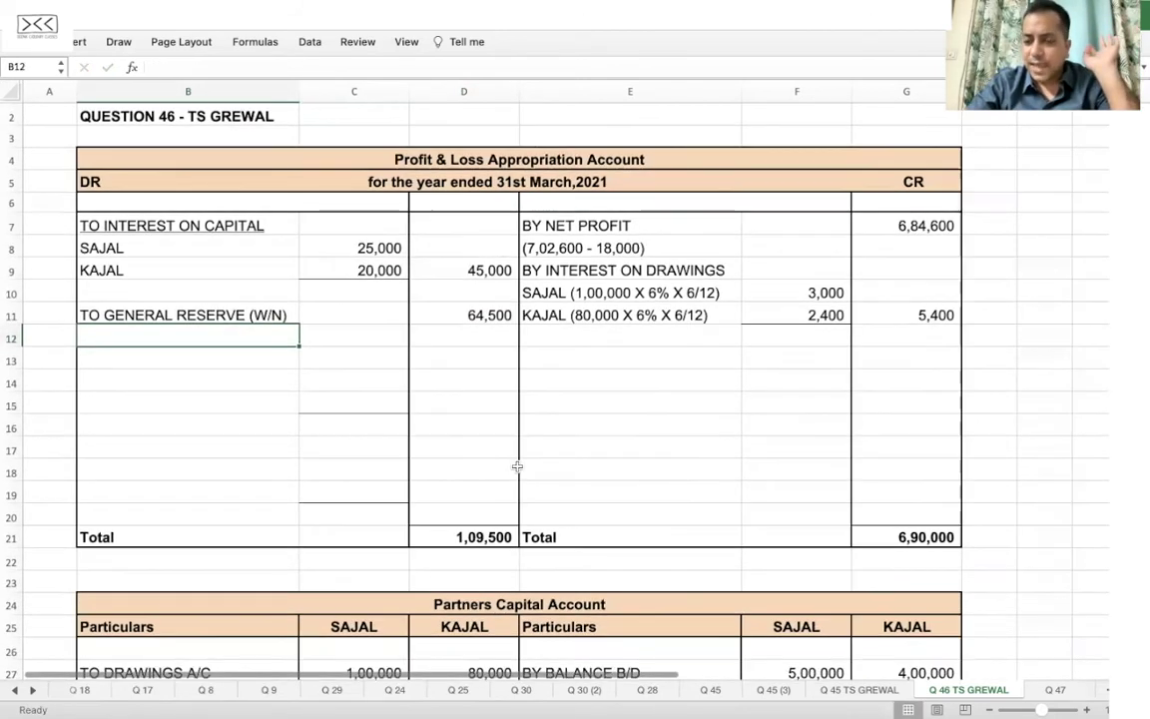
pyautogui.scroll(-4, 516, 465)
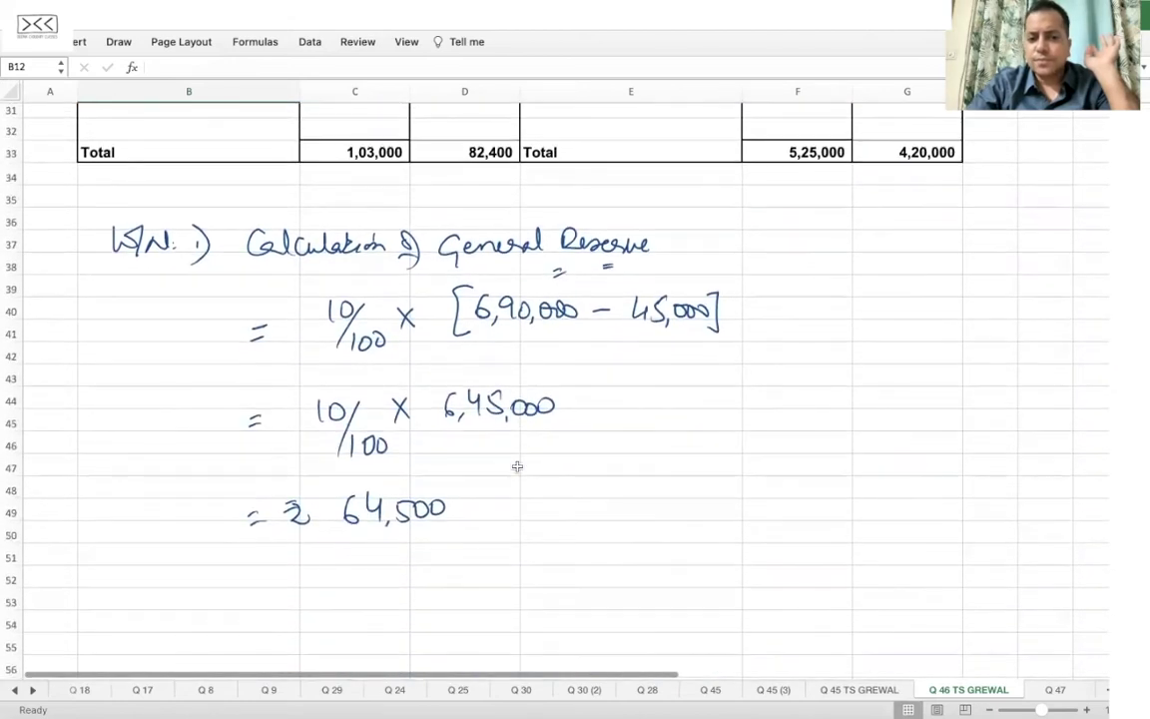
pyautogui.scroll(10, 517, 466)
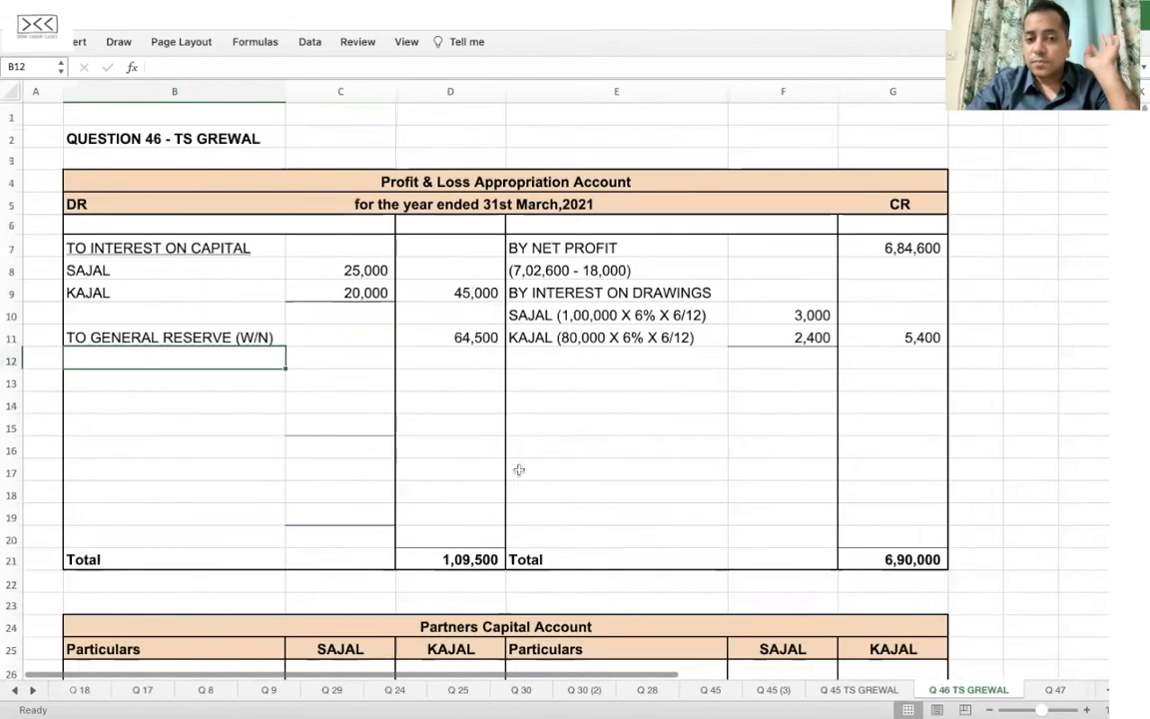
pyautogui.scroll(-1, 521, 474)
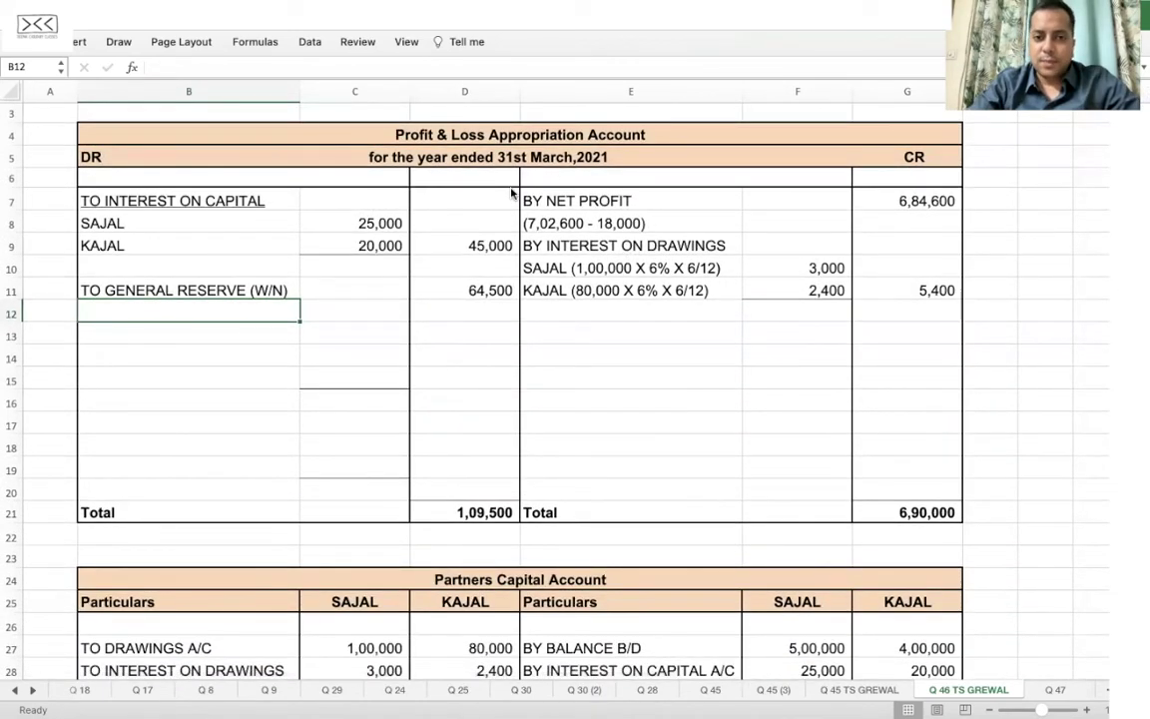
# - Switch to the question PDF, tick off point (d) of question 46 and circle the 2 : 1 profit-sharing ratio
pyautogui.press('super+Tab')
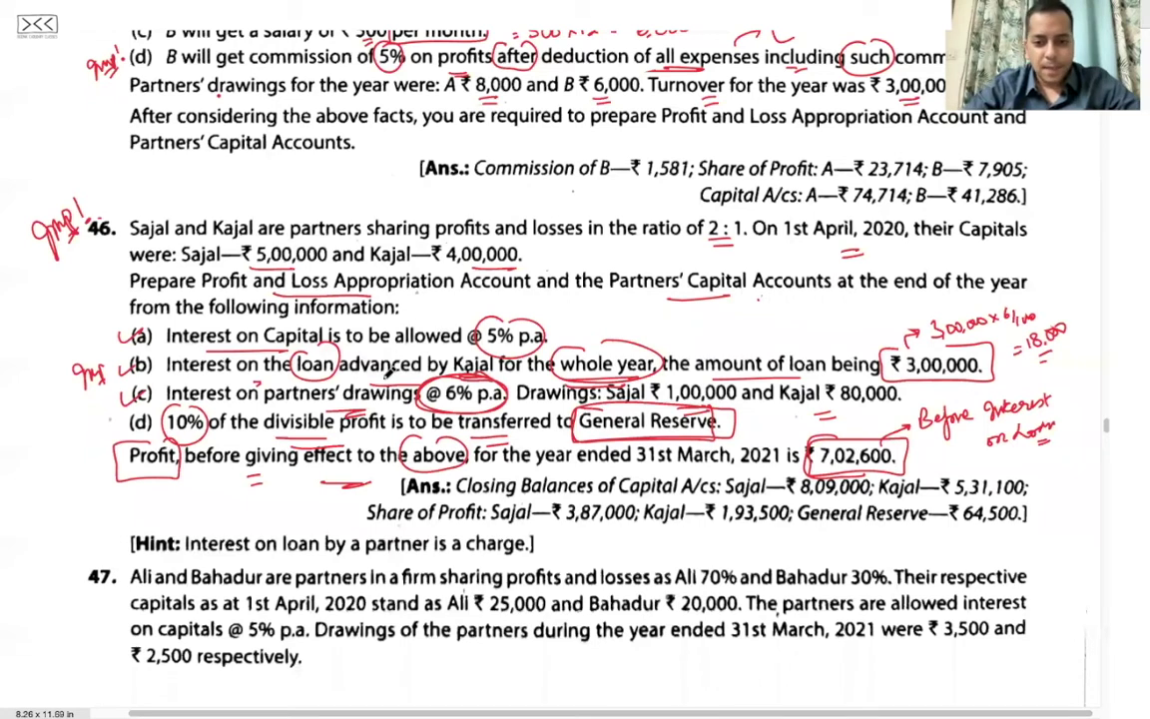
pyautogui.moveTo(107, 419); pyautogui.dragTo(123, 409)
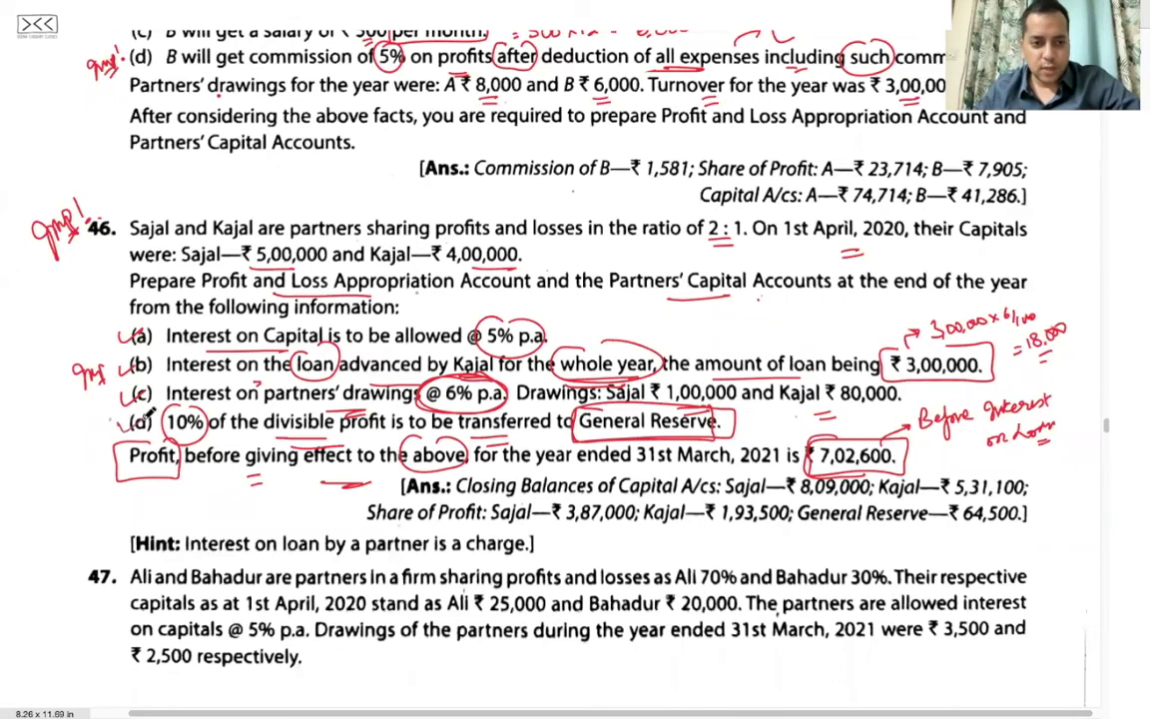
pyautogui.moveTo(734, 207)
pyautogui.mouseDown()
pyautogui.moveTo(694, 240)
pyautogui.moveTo(764, 250)
pyautogui.moveTo(738, 211)
pyautogui.mouseUp()
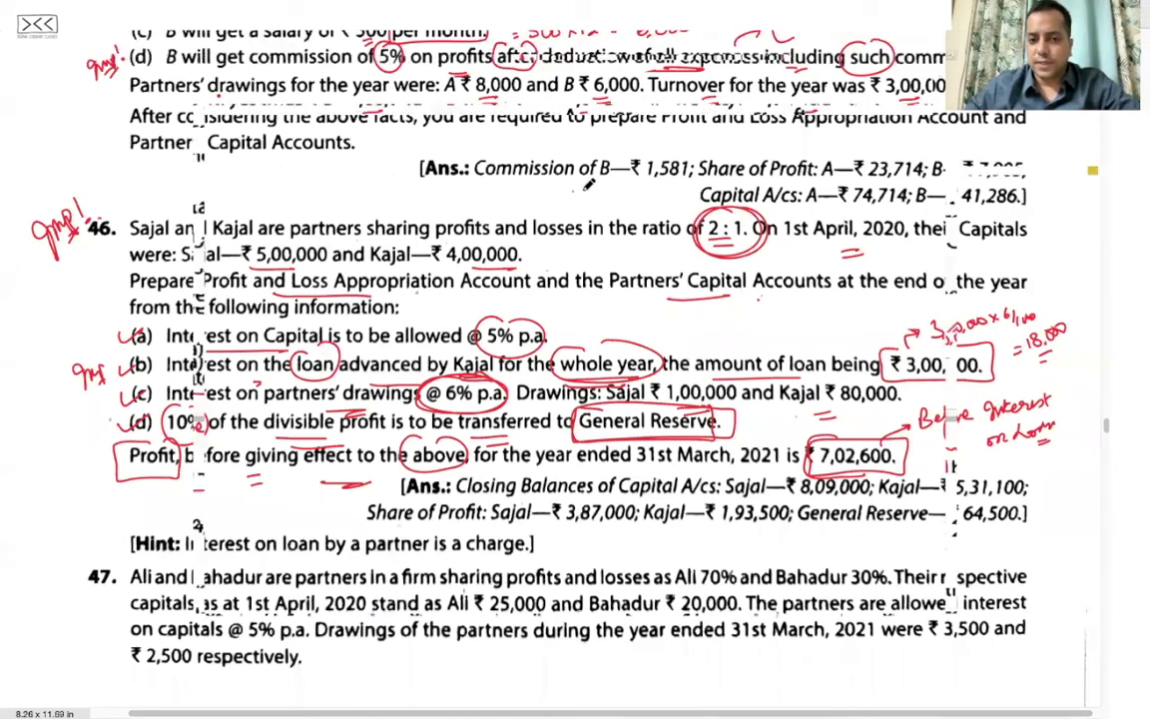
# - Switch back to the Excel workbook and enter TO PROFIT TRANSFERRED TO in B13 of the Profit & Loss Appropriation Account
pyautogui.press('super+Tab')
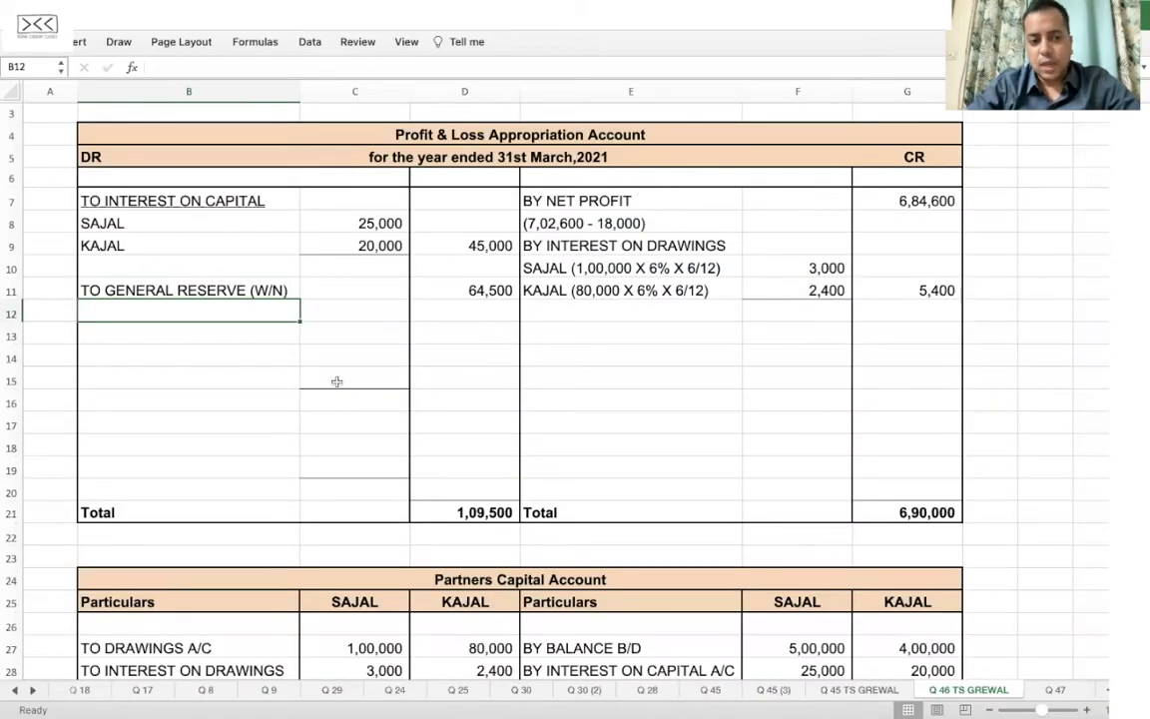
pyautogui.click(110, 336)
pyautogui.write('TO ')
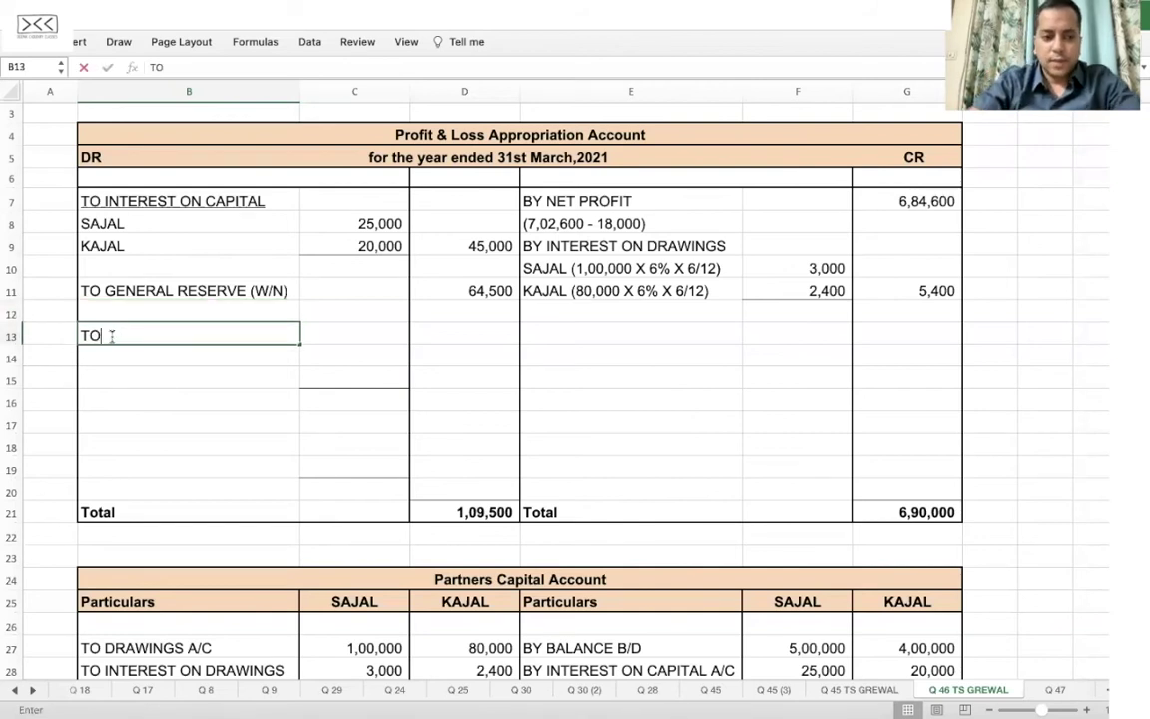
pyautogui.write('PROFI')
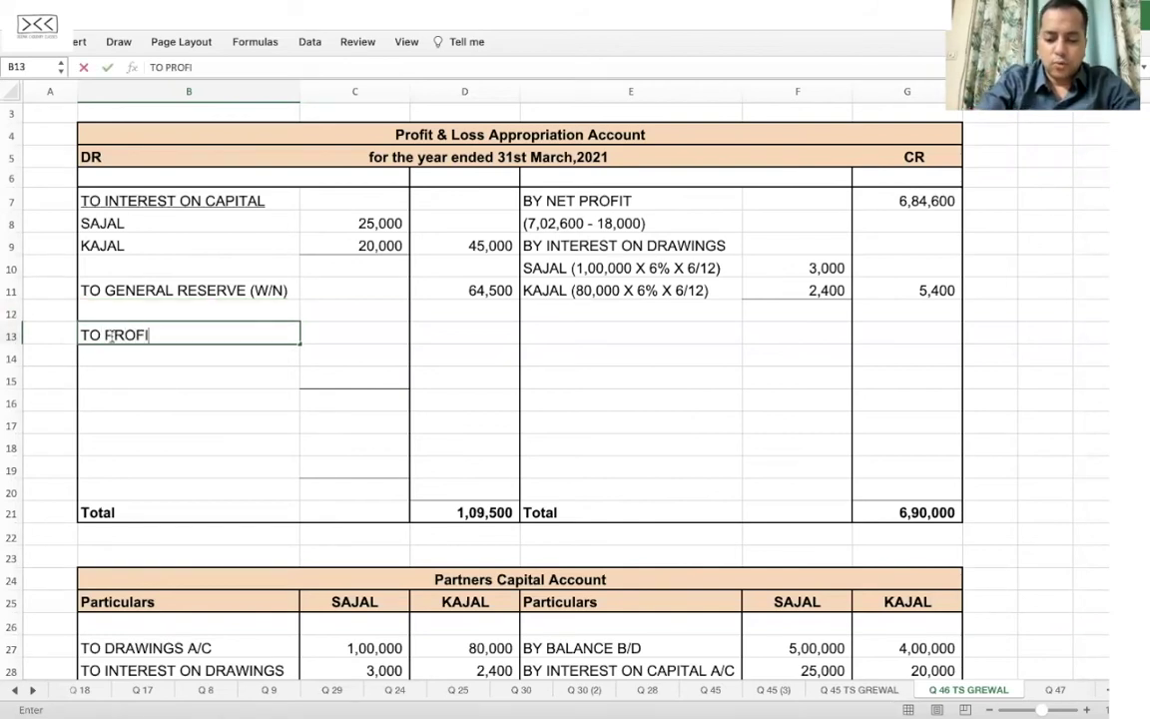
pyautogui.write('T TRANSFERR')
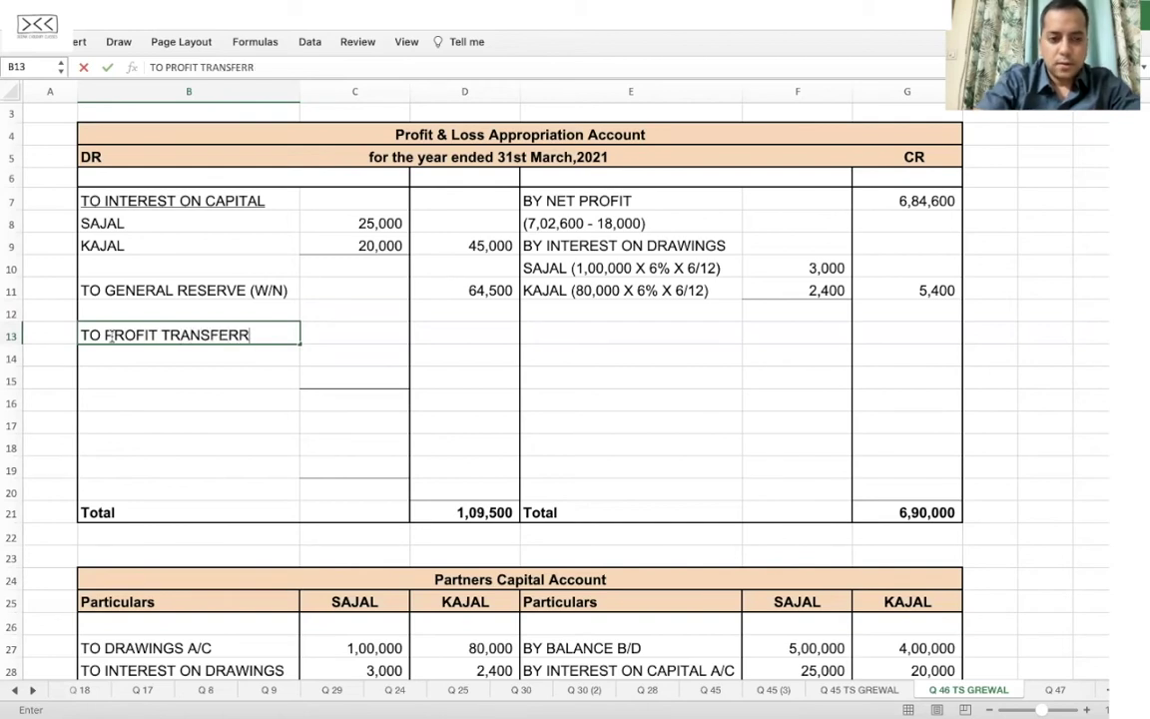
pyautogui.write('ED TO')
pyautogui.press('Return')
# - Enter the two partners' names in B14 and B15 beneath the profit transfer heading, without any possessive or account suffix
pyautogui.write("SAJAL'S C")
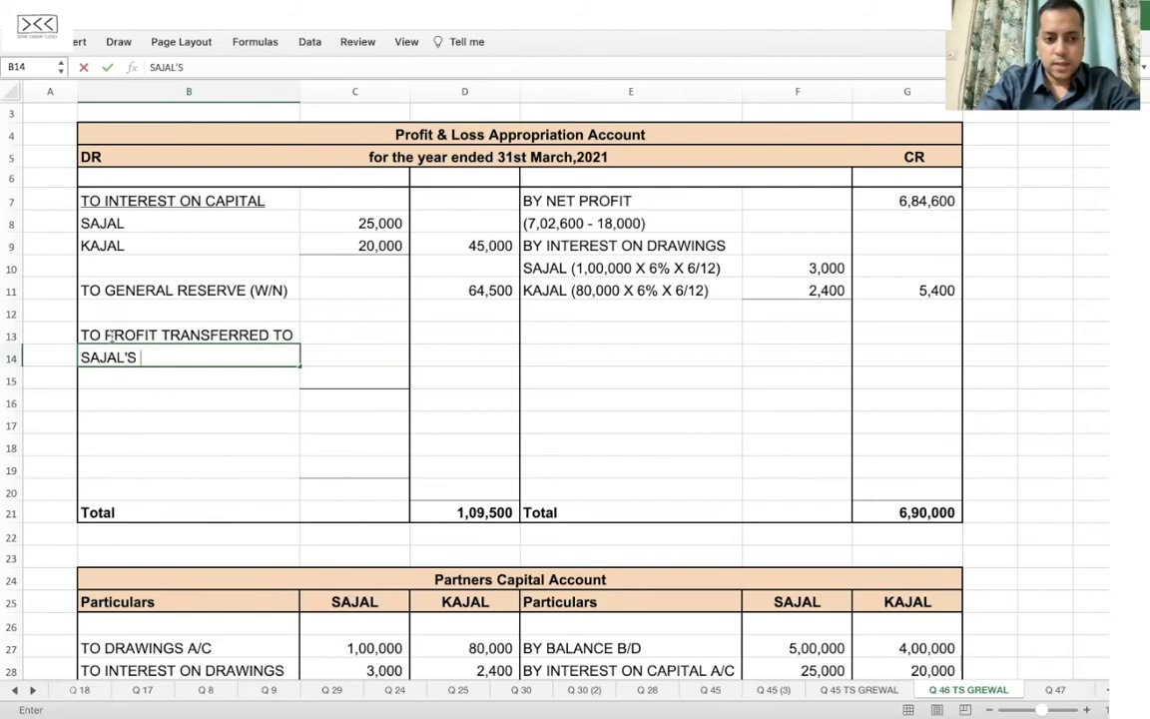
pyautogui.press('BackSpace')
pyautogui.press('BackSpace')
pyautogui.press('BackSpace')
pyautogui.press('BackSpace')
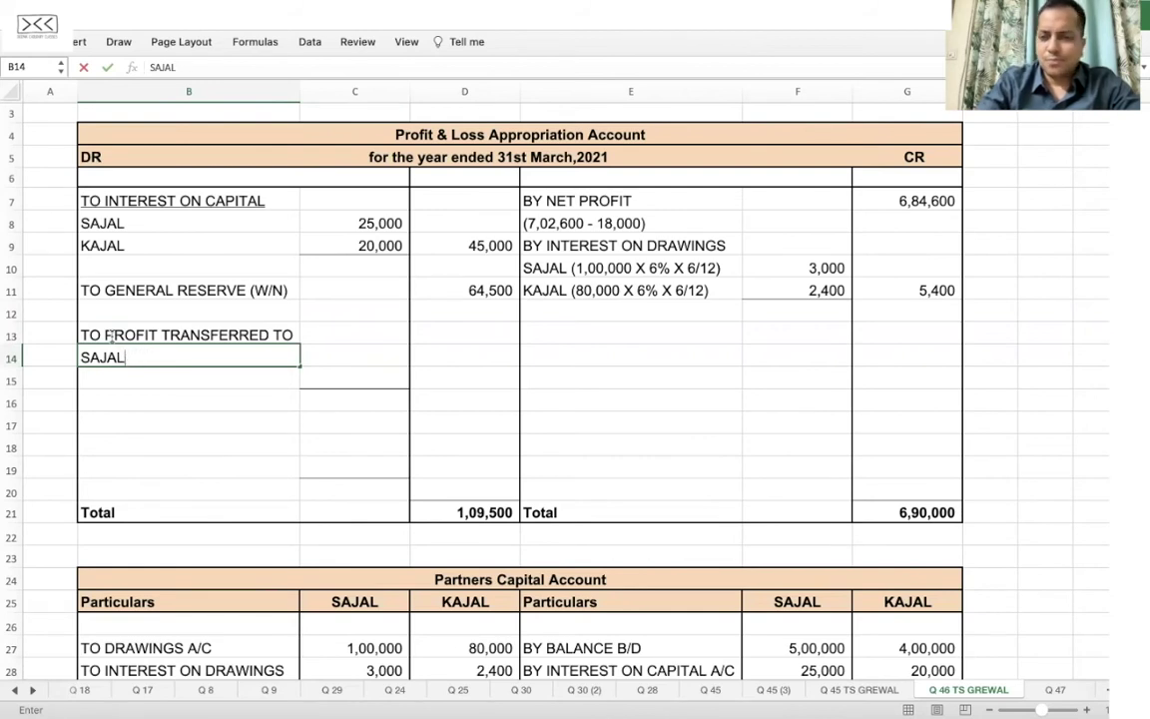
pyautogui.press('Return')
pyautogui.write('KAJAL')
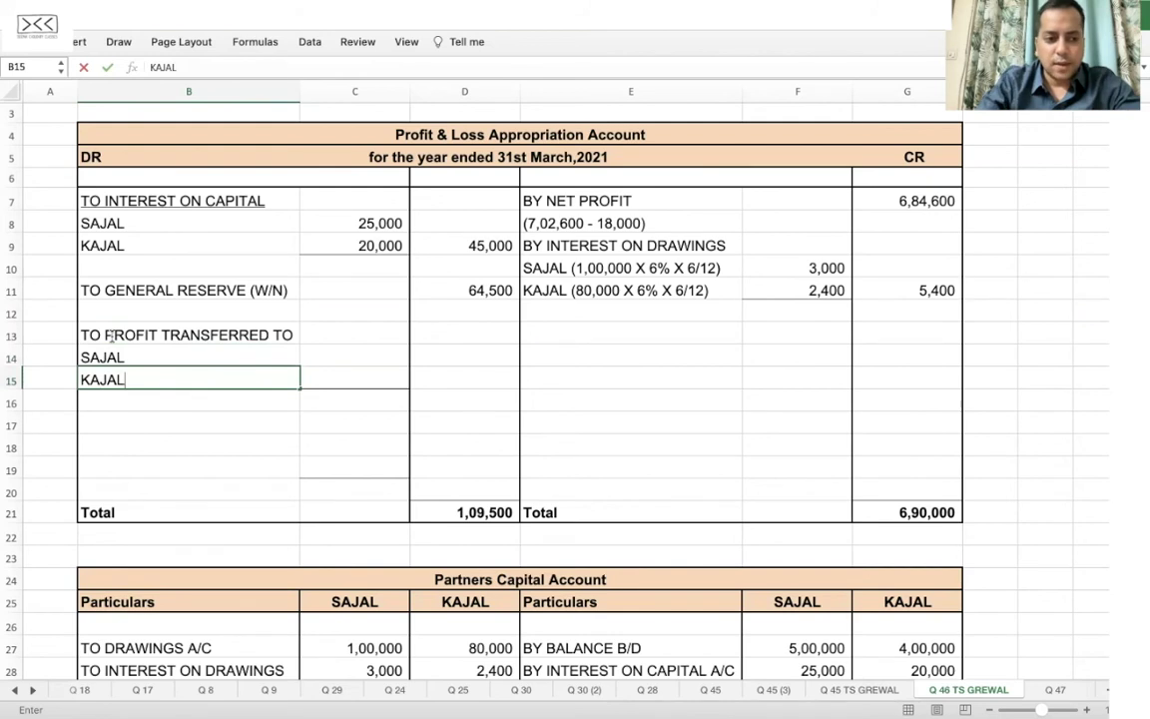
pyautogui.press('Tab')
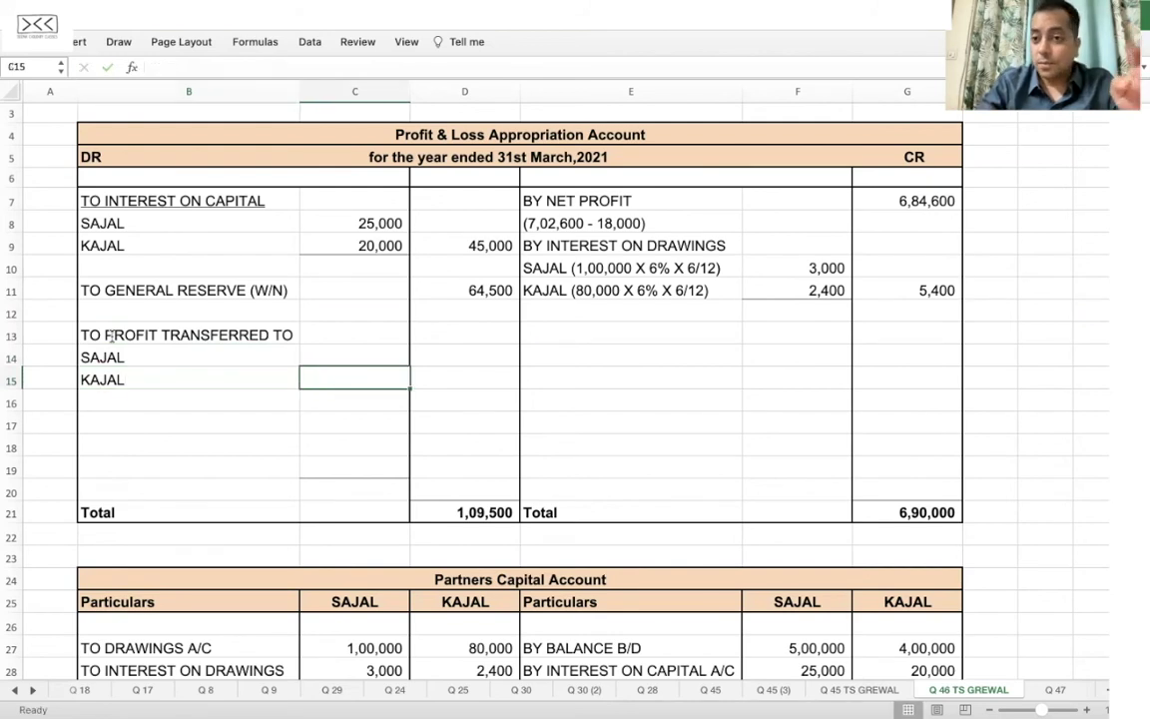
# - Calculate the distributable profit in D15 with =G21-D9-D11, deducting interest on capital and General Reserve from the credit total
pyautogui.click(457, 371)
pyautogui.write('=')
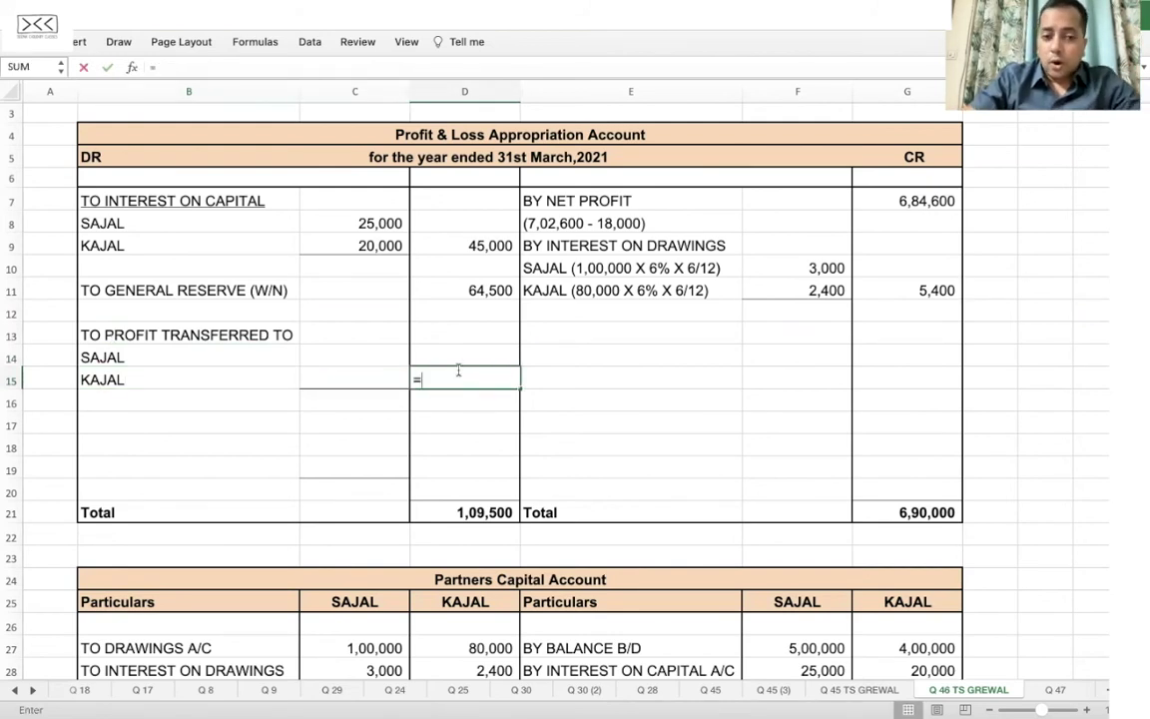
pyautogui.click(947, 513)
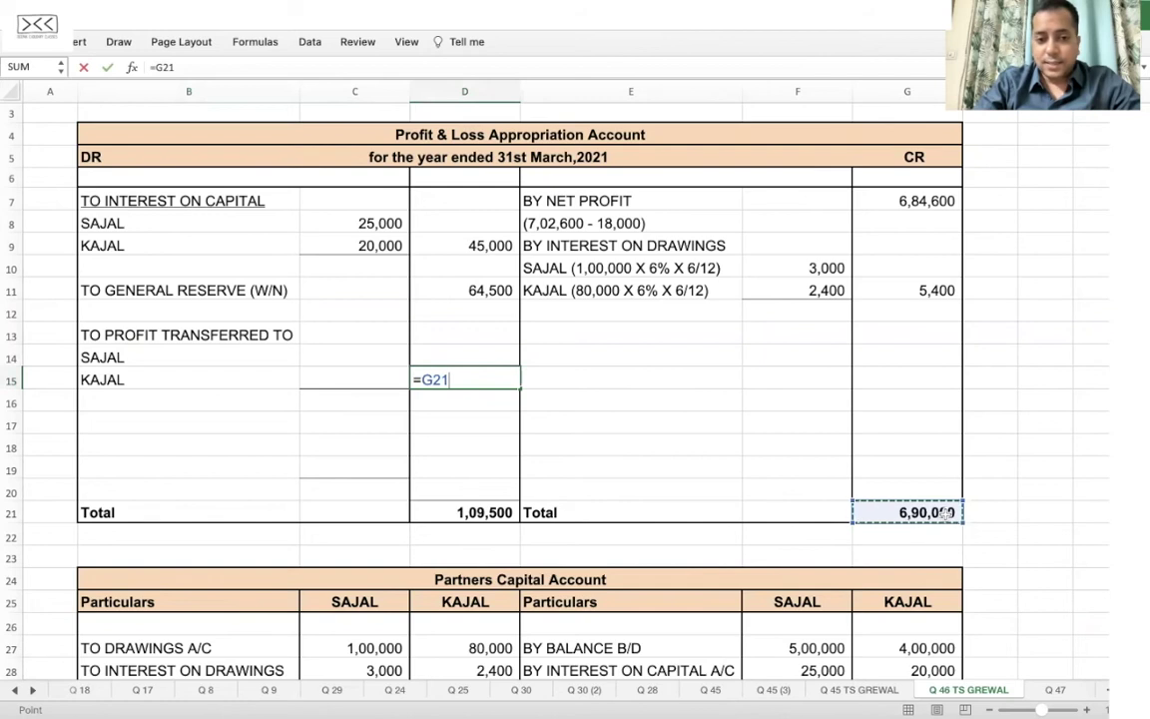
pyautogui.write('=')
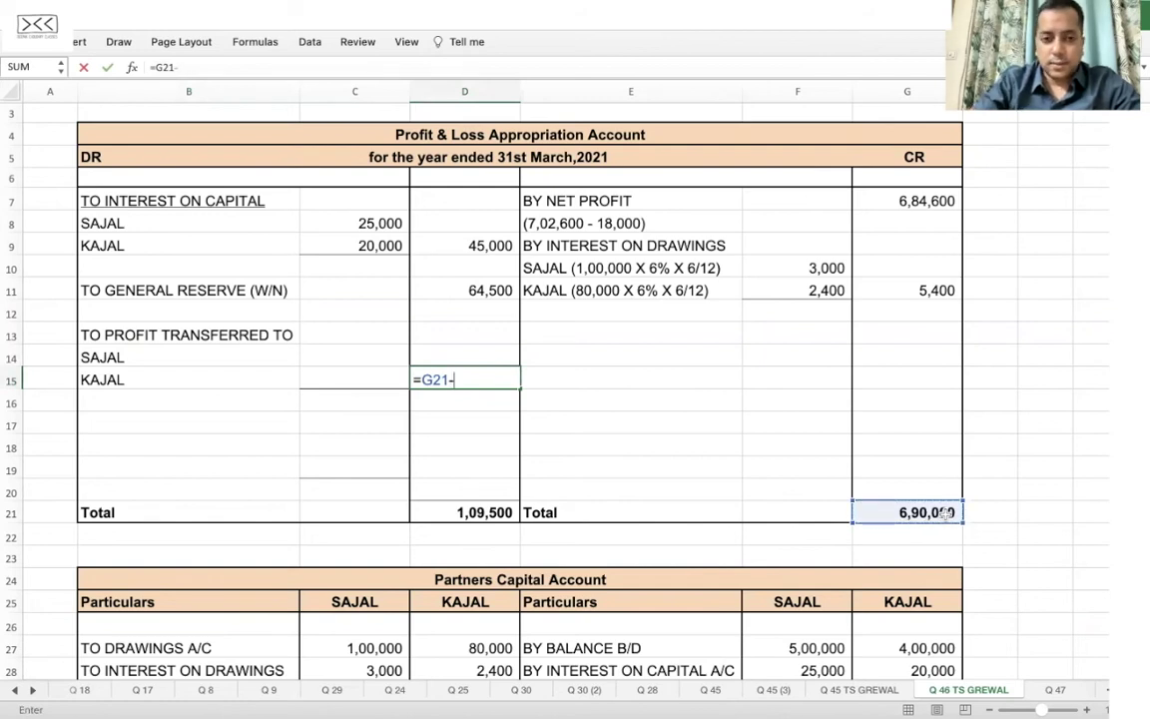
pyautogui.click(459, 247)
pyautogui.write('-')
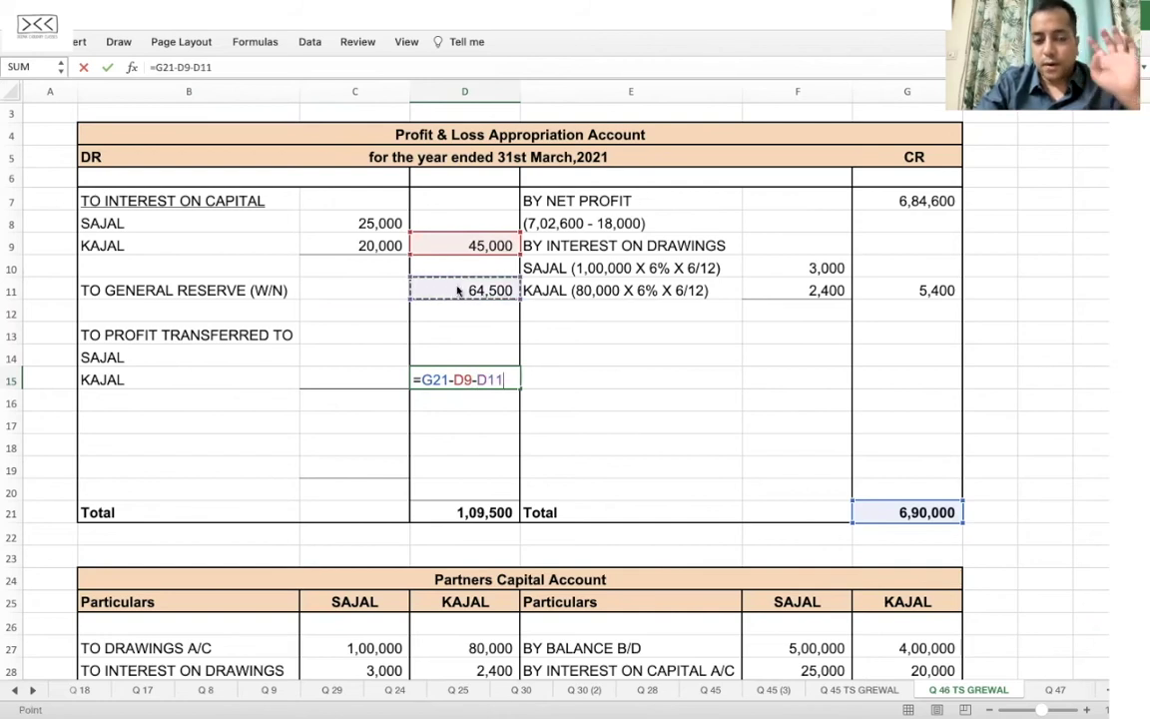
pyautogui.press('Return')
pyautogui.click(505, 381)
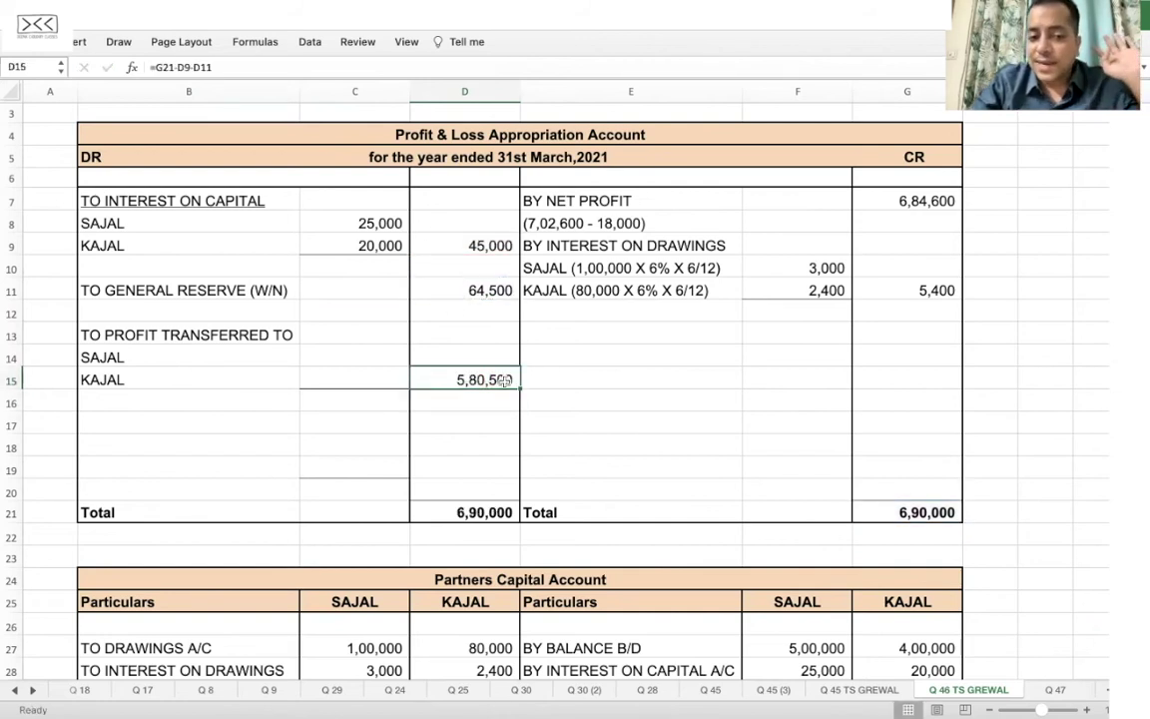
# - Check the profit-sharing ratio in the question PDF and append (5,80,500 X 2/3) to the first partner's label in B14
pyautogui.click(159, 356)
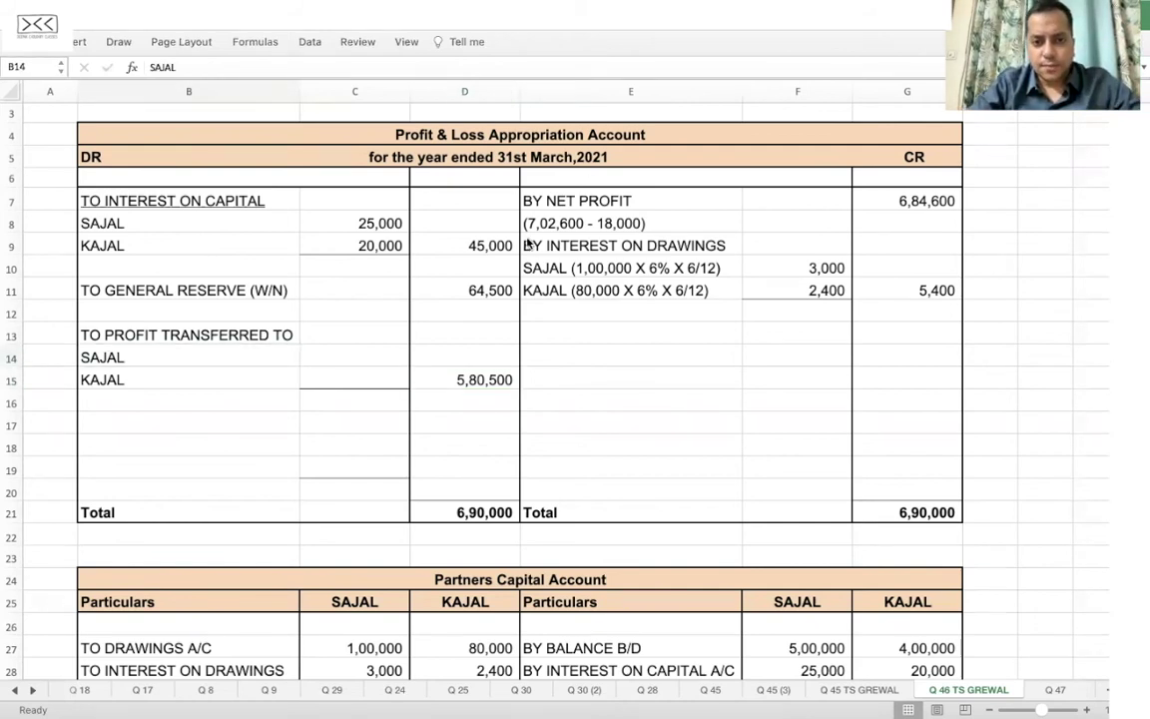
pyautogui.press('super+Tab')
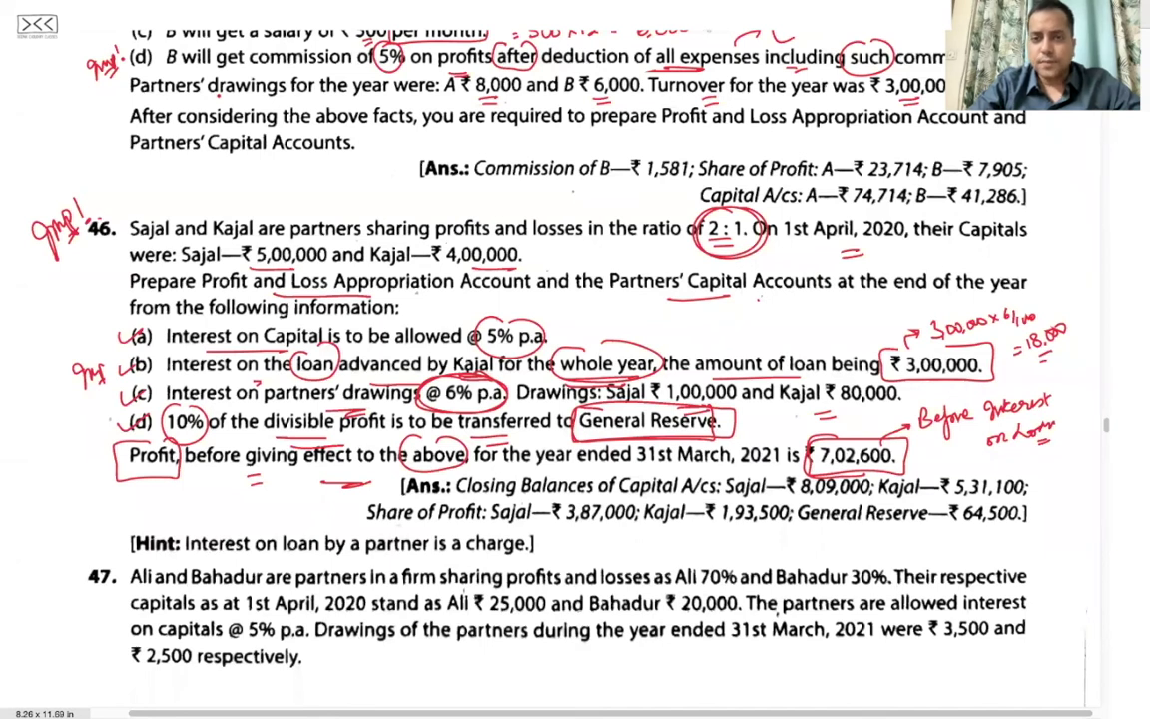
pyautogui.press('super+Tab')
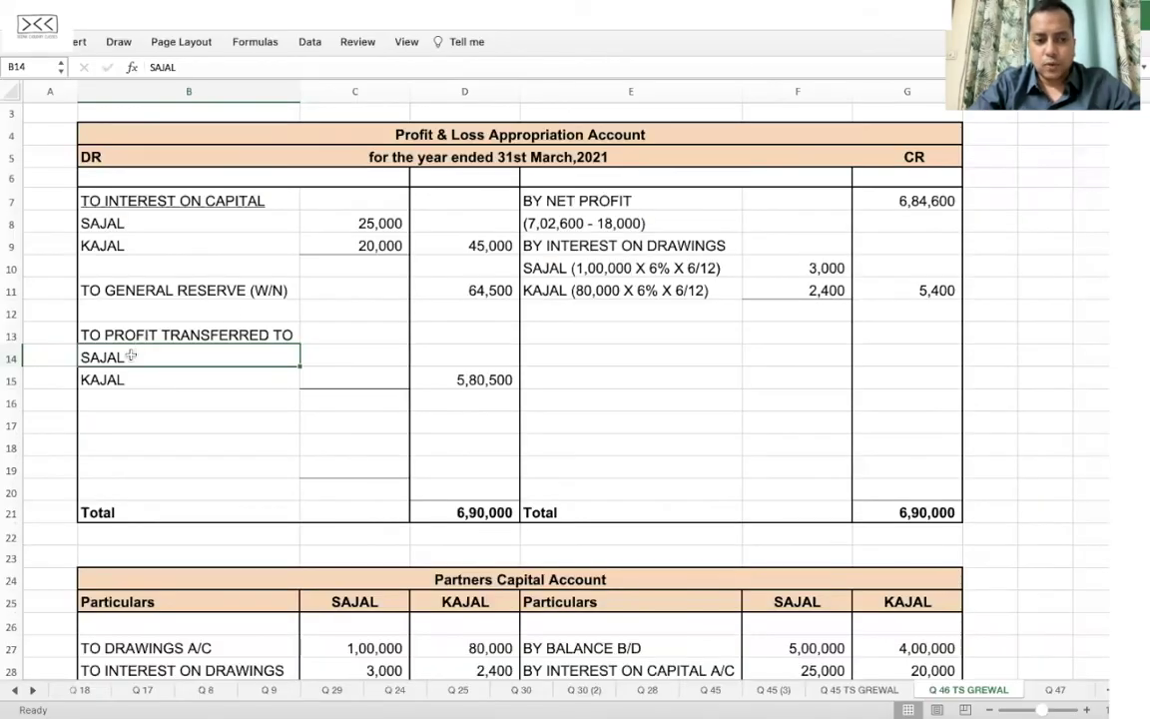
pyautogui.click(236, 68)
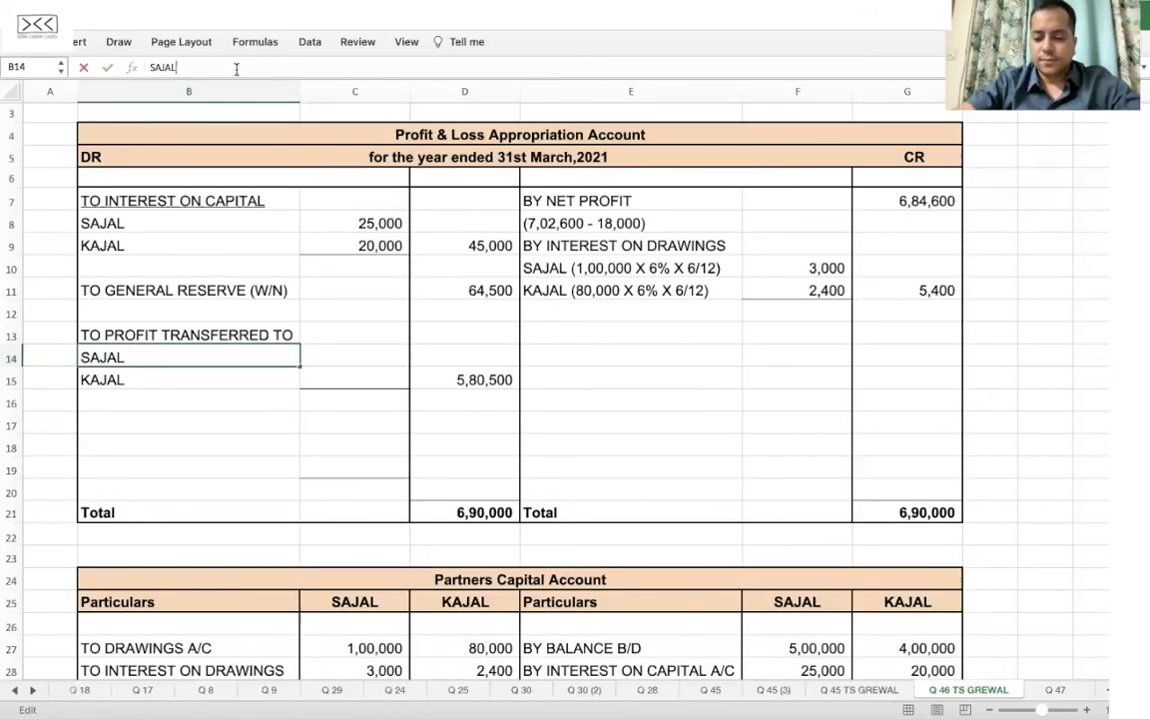
pyautogui.write('(5,8')
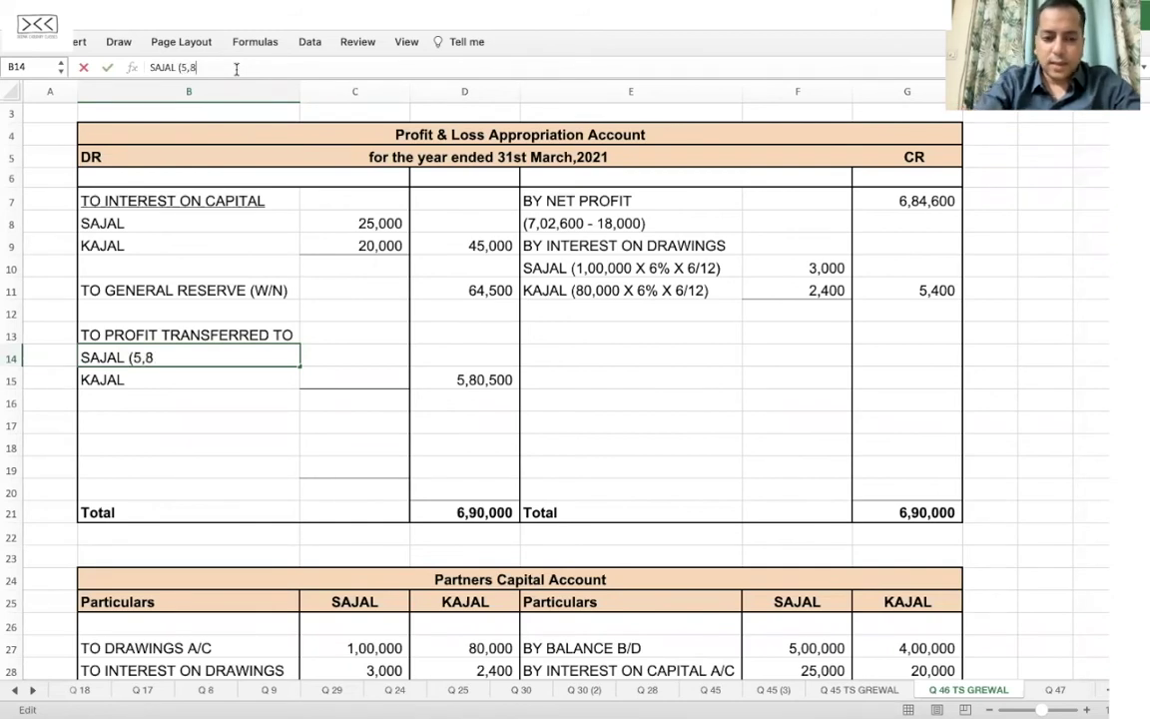
pyautogui.write('0,500')
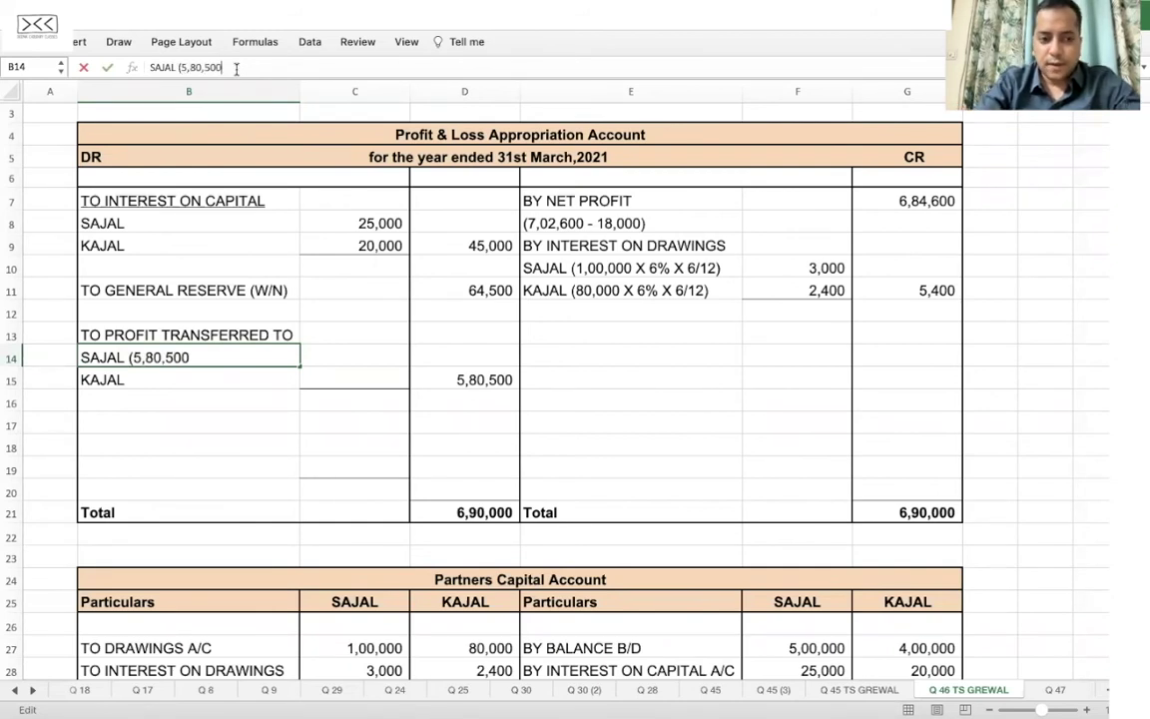
pyautogui.write(' X 2/3')
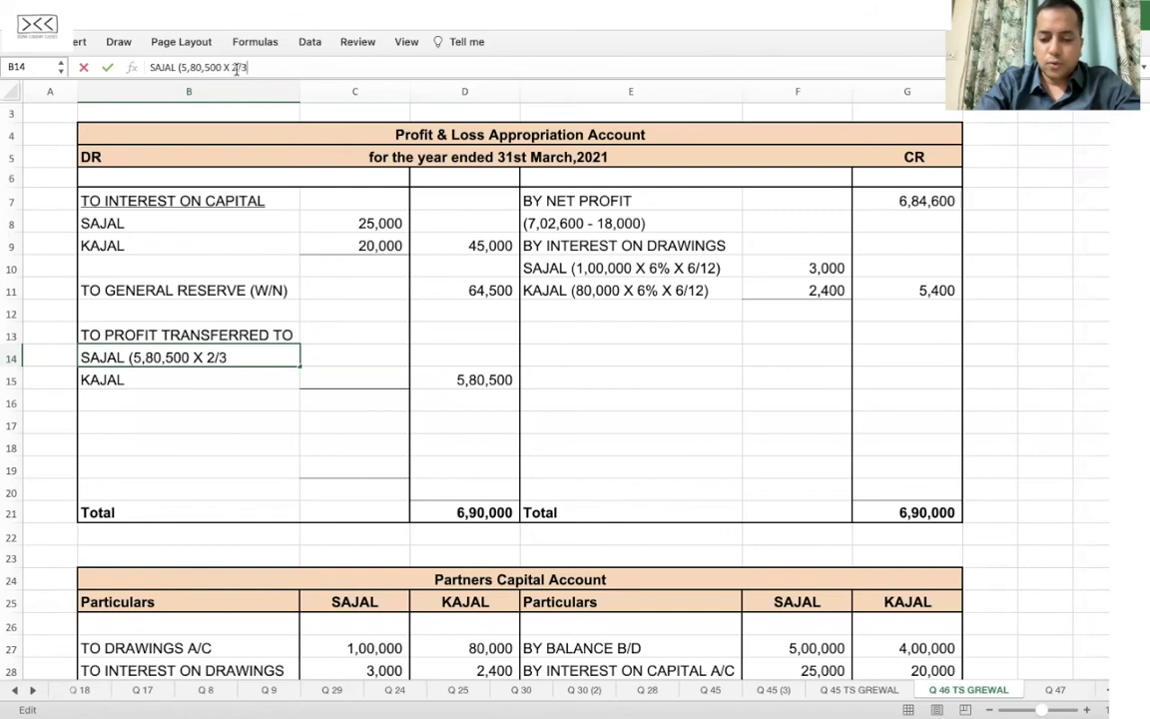
pyautogui.press('Return')
# - Append (5,80,500 X 1/3) to the second partner's label in B15
pyautogui.click(264, 65)
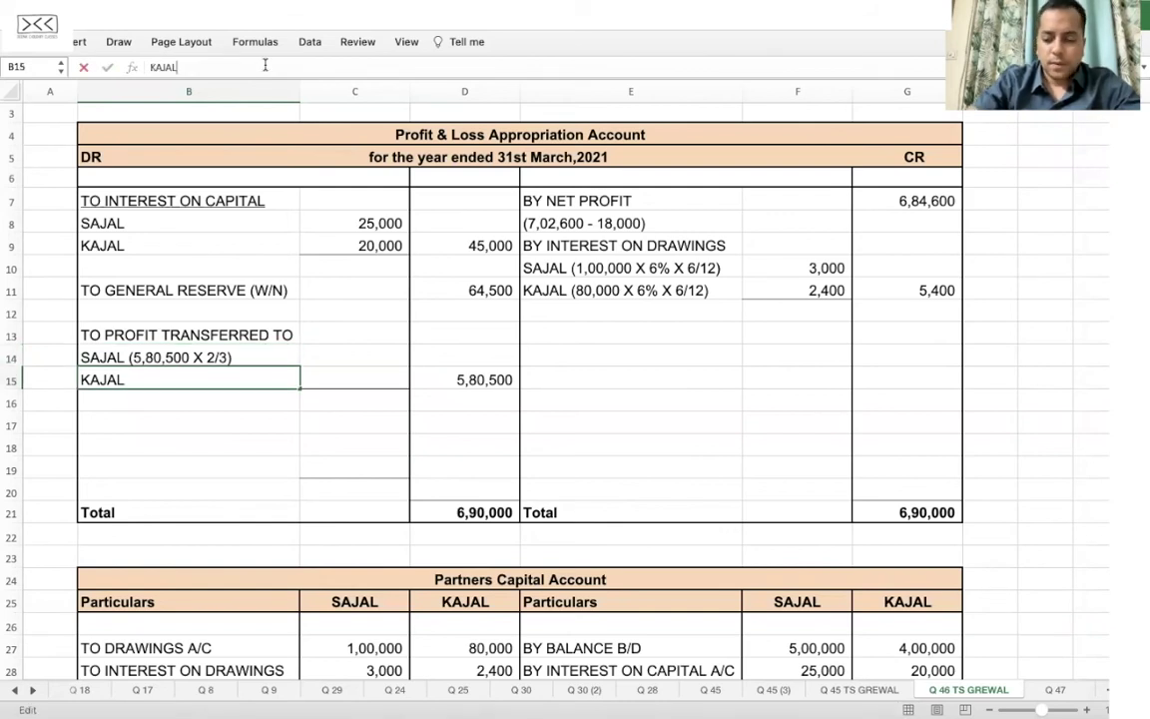
pyautogui.write('(5,8')
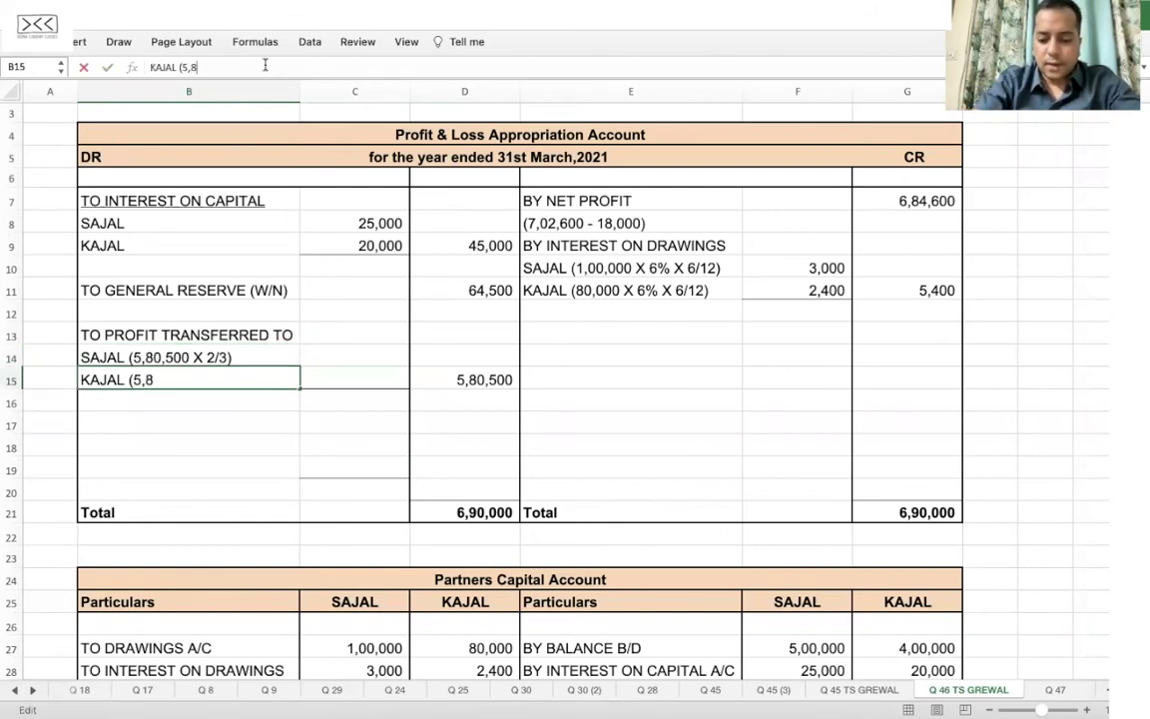
pyautogui.write('0,500 X 1/3')
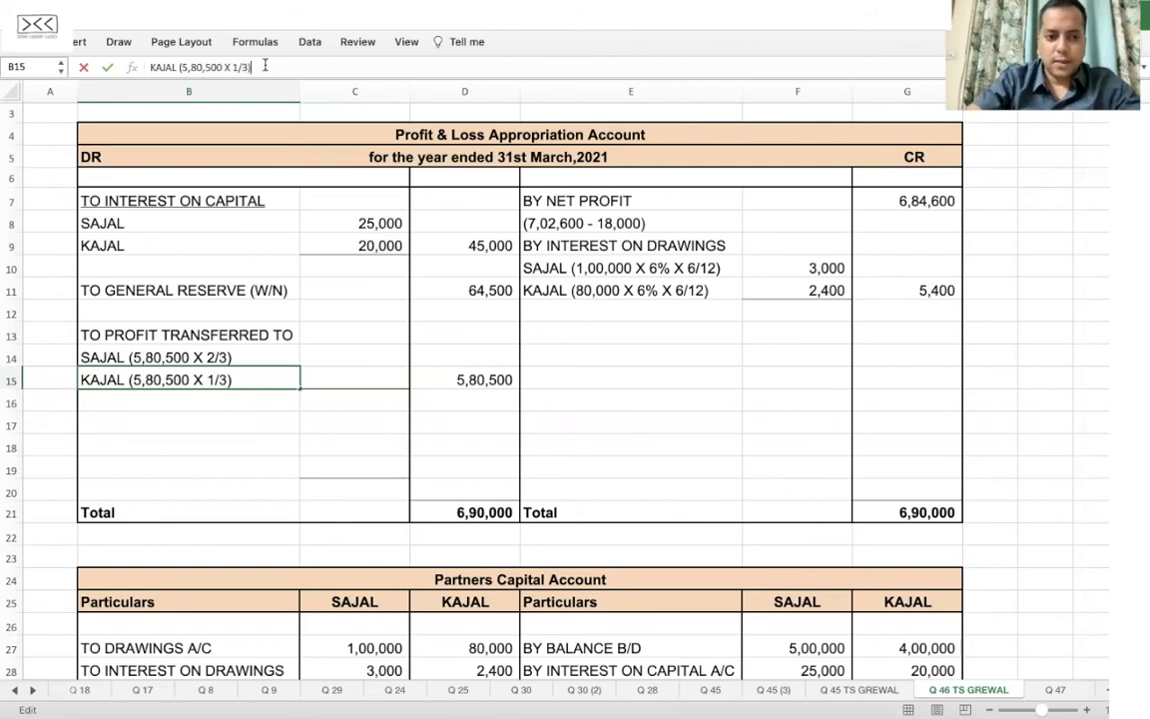
pyautogui.press('Return')
# - Calculate the first partner's profit share in C14 with the formula =D15*2/3
pyautogui.click(346, 359)
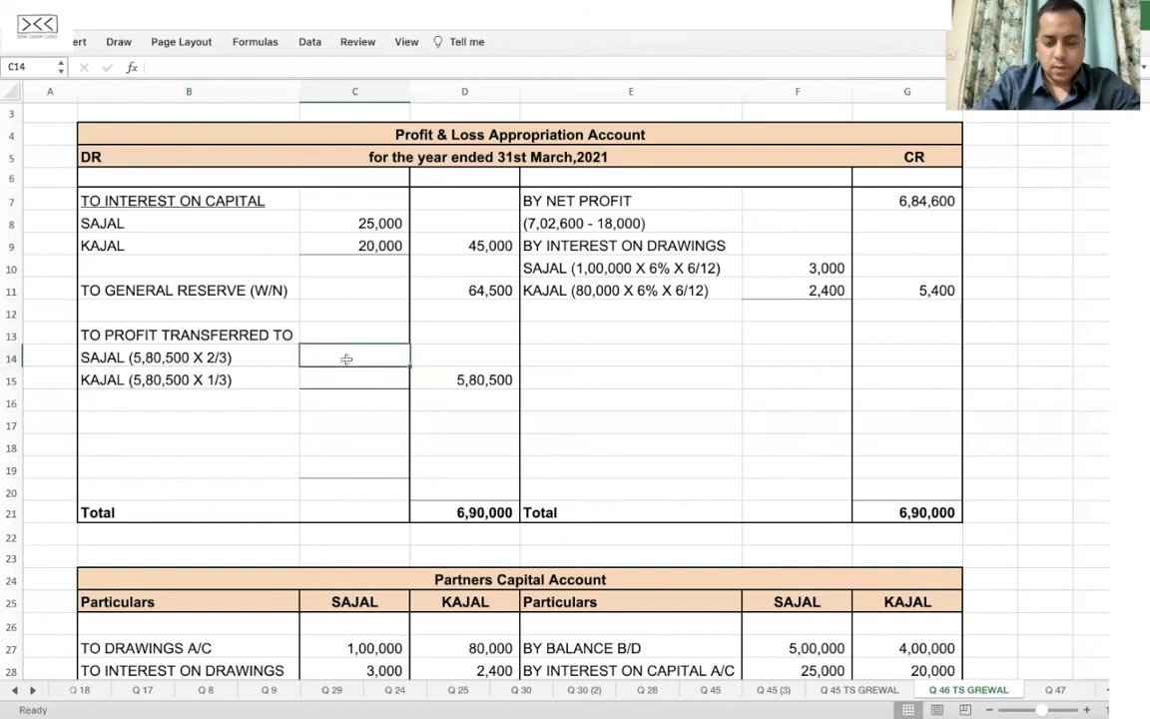
pyautogui.write('=')
pyautogui.press('Down')
pyautogui.press('Right')
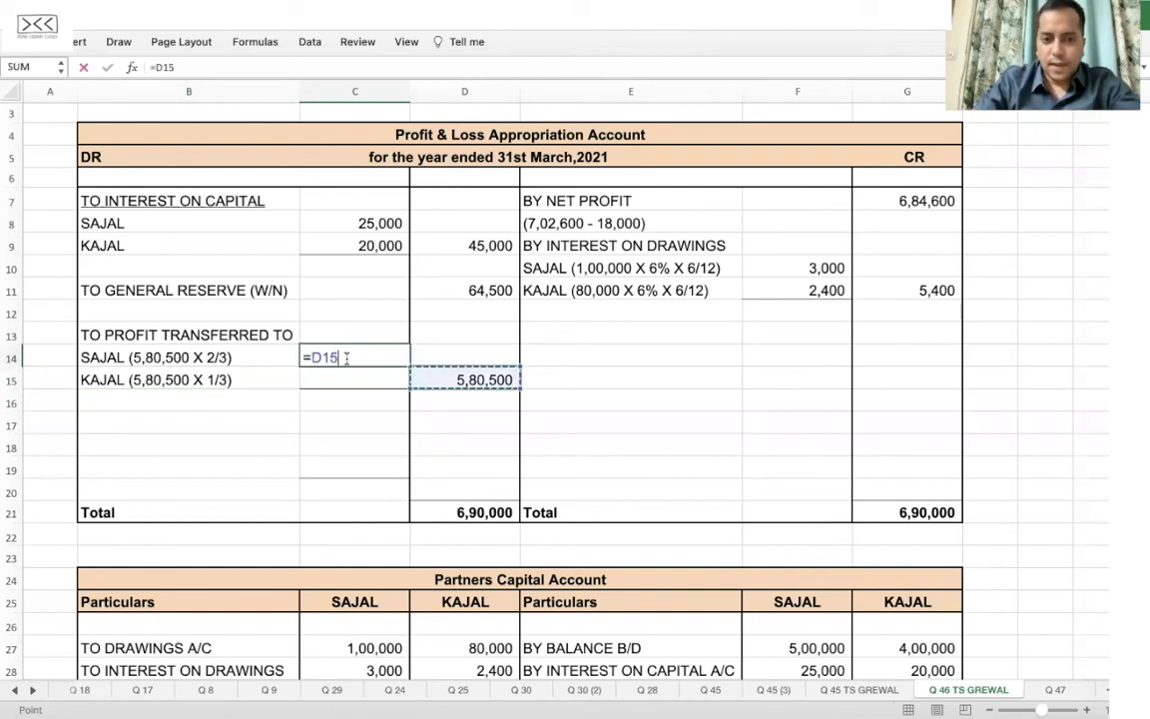
pyautogui.write('*2')
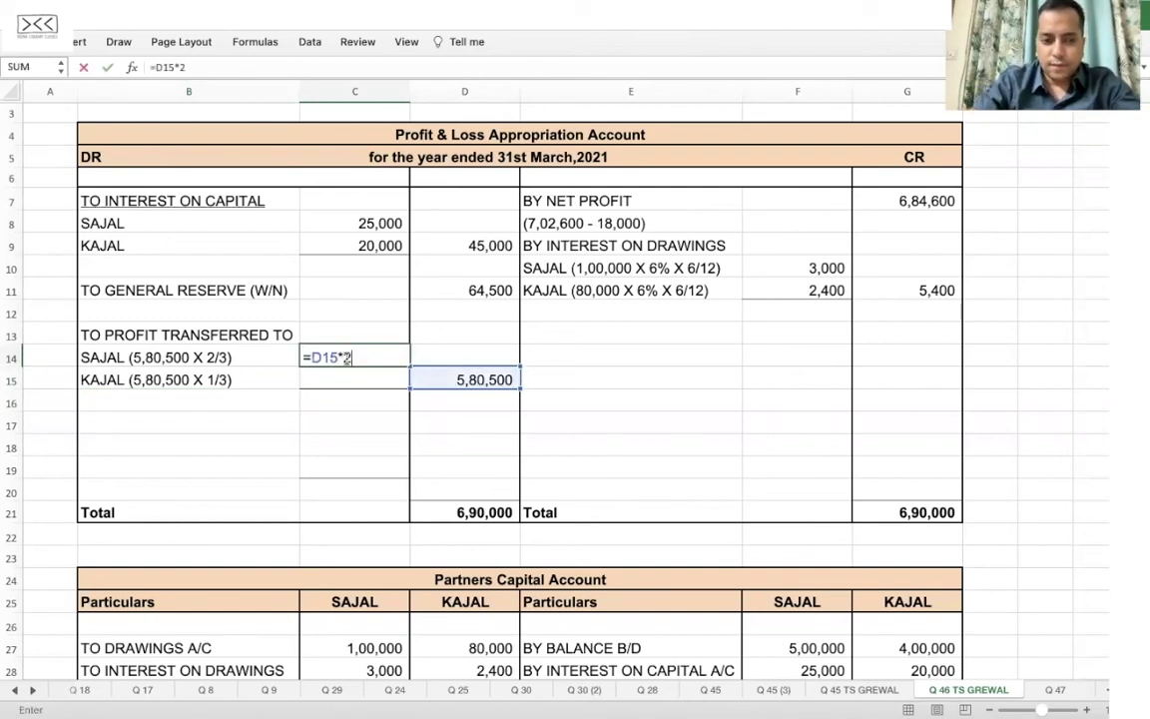
pyautogui.write('/3')
pyautogui.press('Return')
# - Calculate the second partner's profit share in C15 with =D15*1/3 and check the sum of both shares
pyautogui.write('=')
pyautogui.press('Right')
pyautogui.write('*1/3')
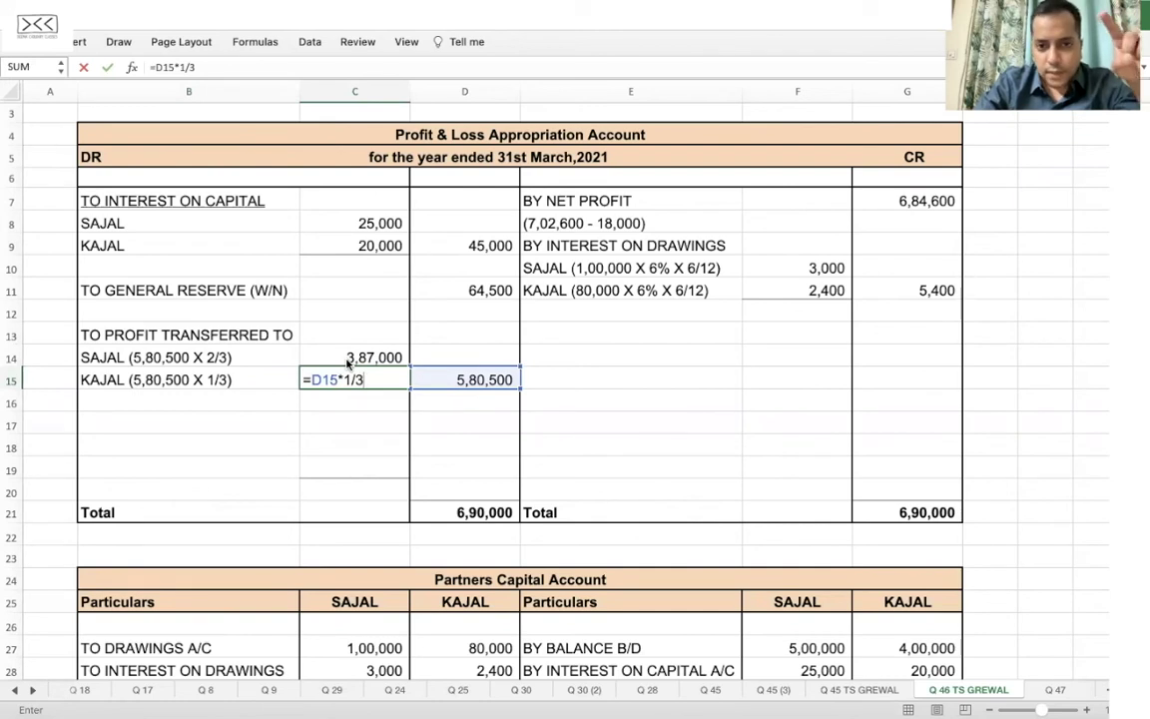
pyautogui.press('Return')
pyautogui.moveTo(352, 334); pyautogui.dragTo(365, 404)
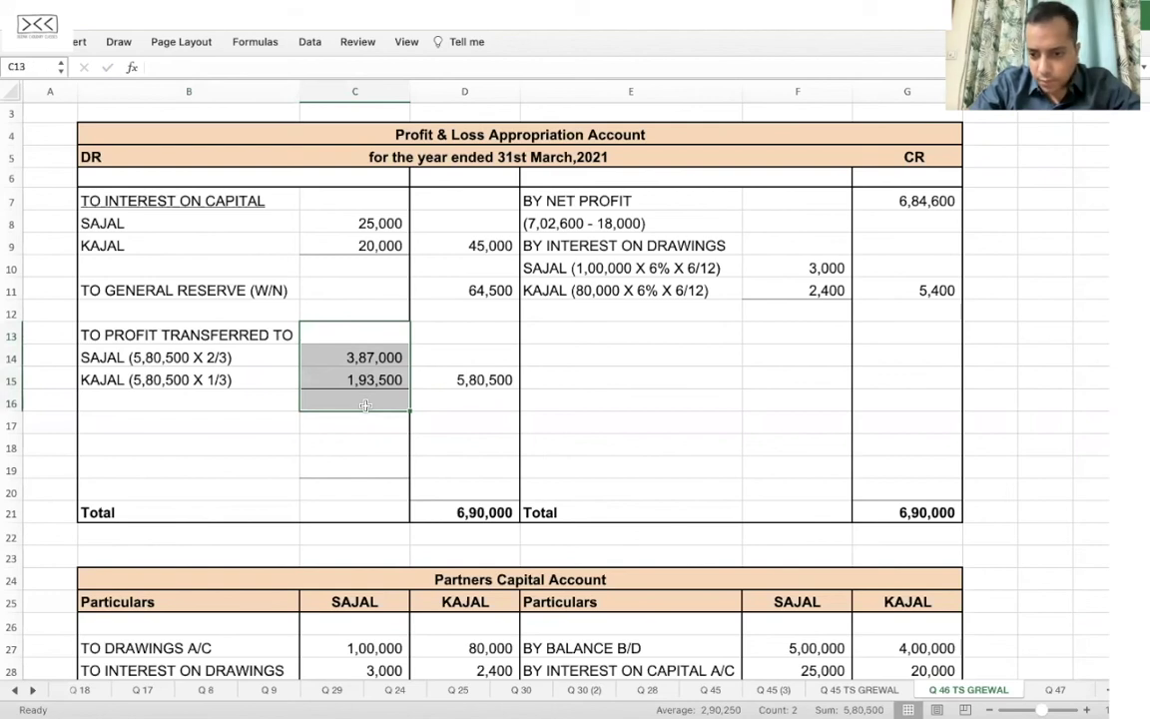
pyautogui.click(655, 405)
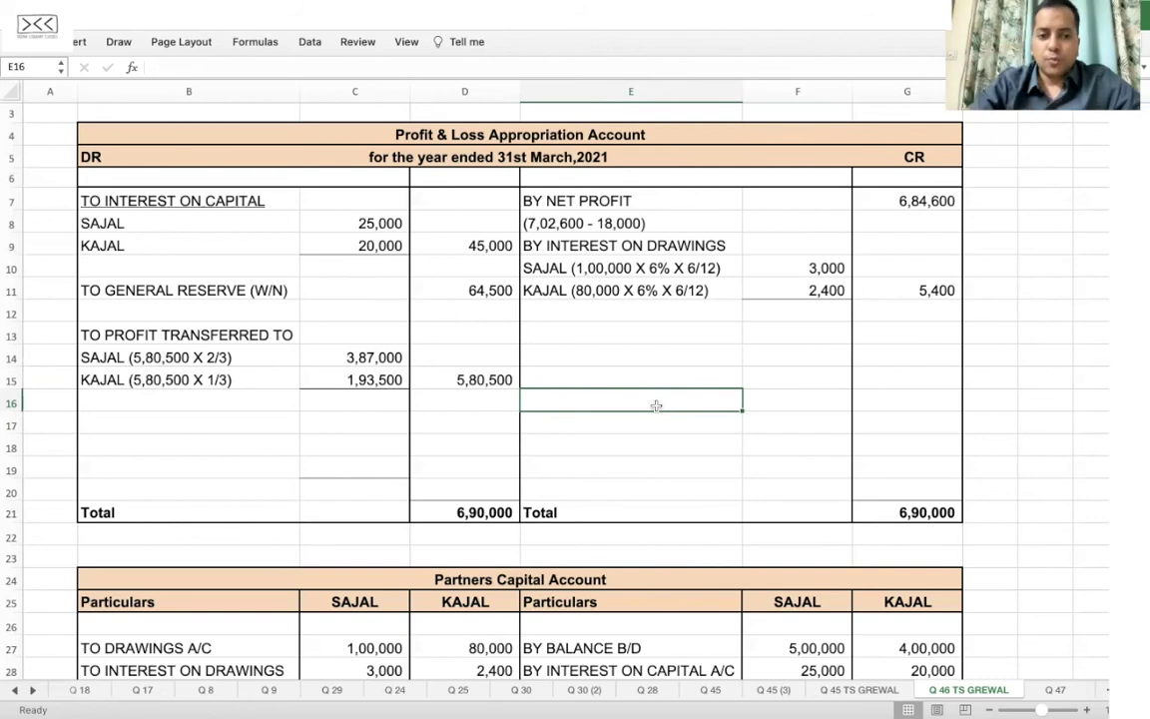
# - Enter BY PROFIT & LOSS APP A/C in E29 on the credit side of the Partners Capital Account
pyautogui.scroll(-5, 656, 405)
pyautogui.click(554, 389)
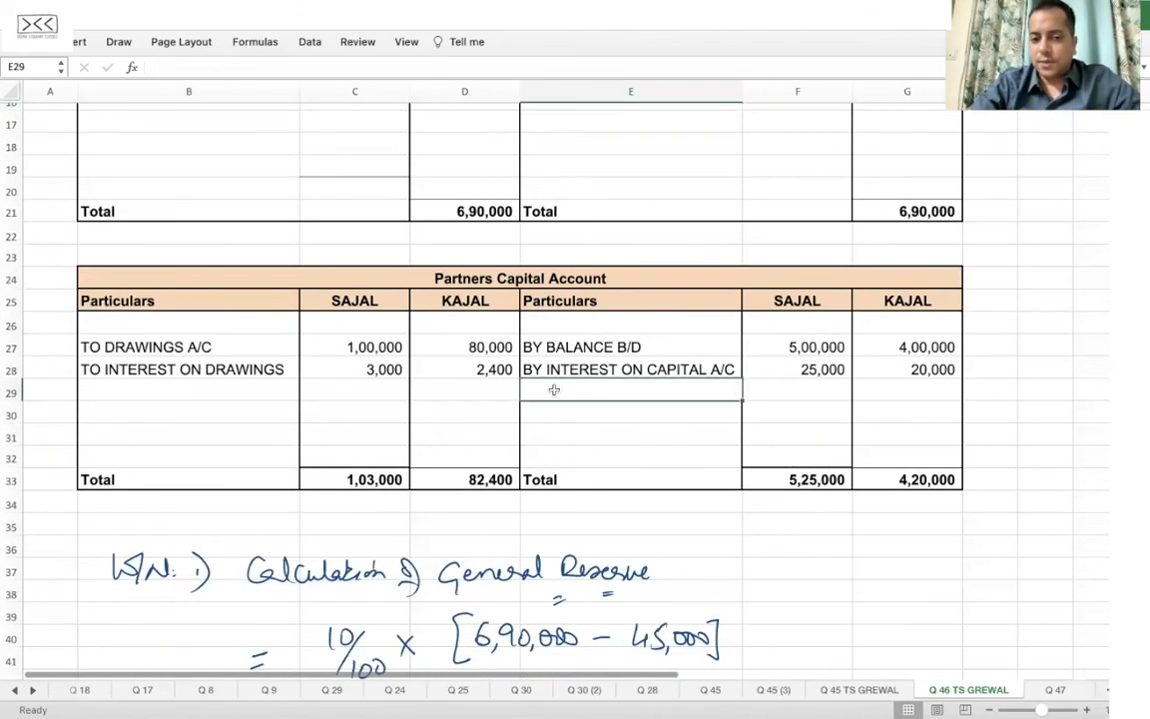
pyautogui.write('BY PROFIT & LOO')
pyautogui.press('BackSpace')
pyautogui.write('SS APP A/C')
pyautogui.press('Tab')
# - Link the partners' profit shares into the Partners Capital Account with =C14 in F29 and =C15 in G29
pyautogui.write('=')
pyautogui.scroll(5, 547, 377)
pyautogui.click(341, 303)
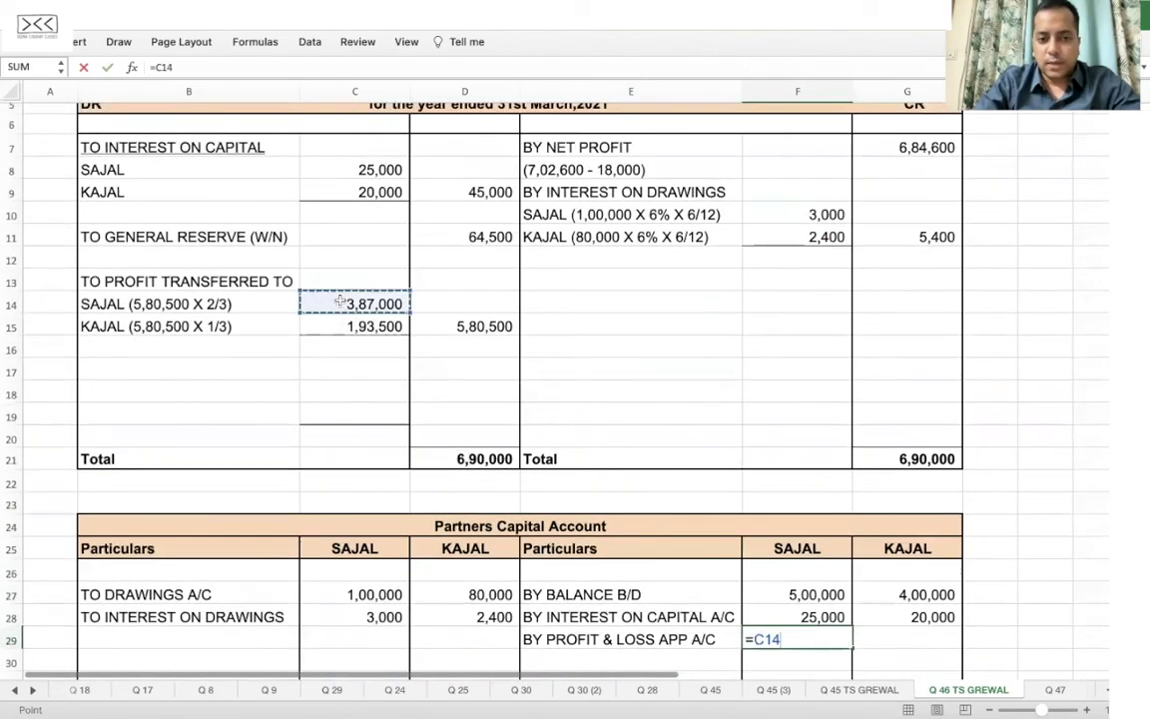
pyautogui.press('Tab')
pyautogui.write('=')
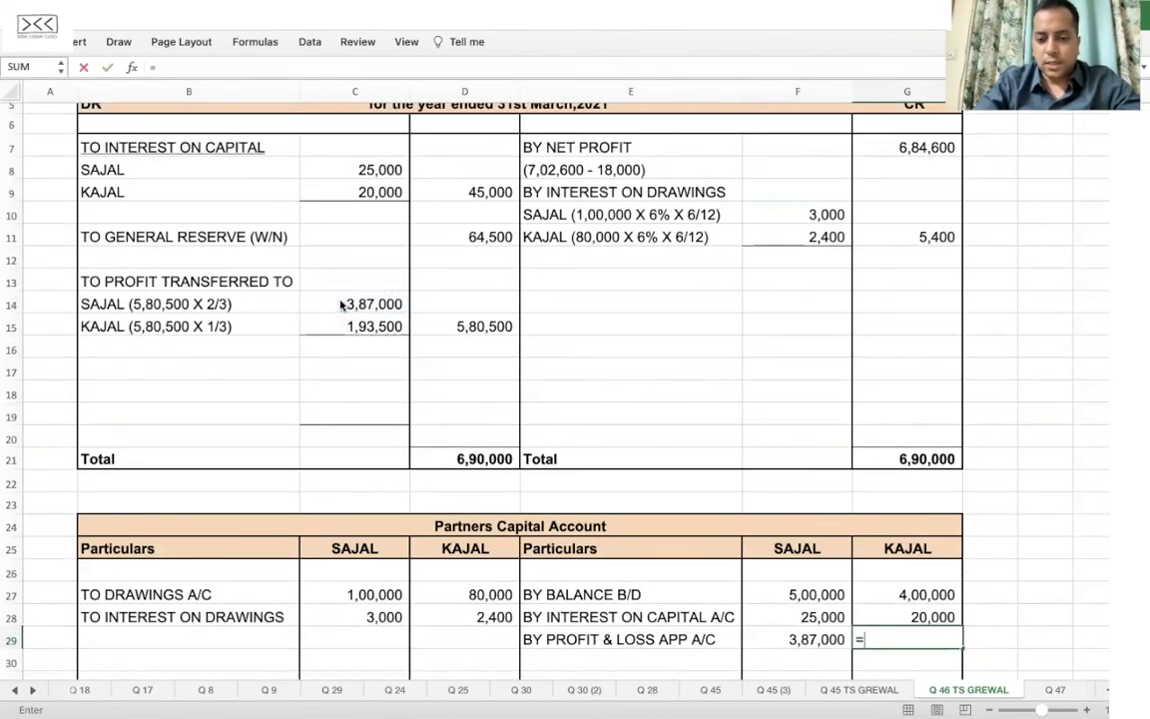
pyautogui.click(371, 327)
pyautogui.press('Return')
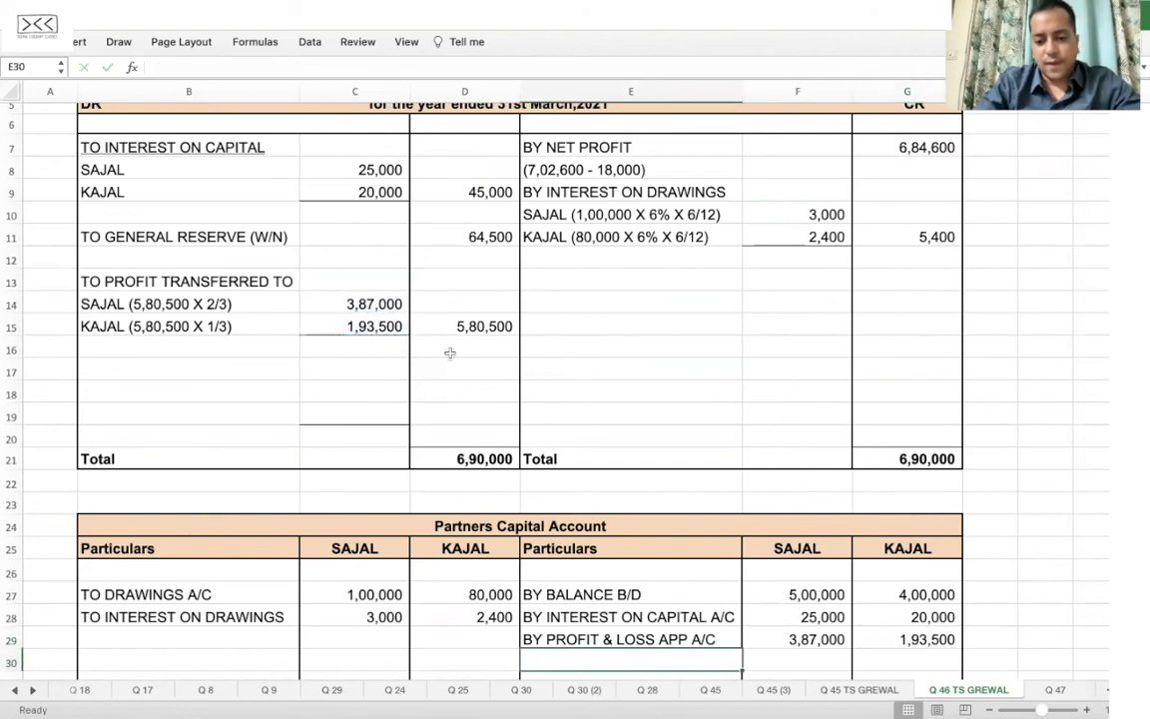
# - Enter TO BALANCE C/D in B29 on the debit side of the Partners Capital Account
pyautogui.scroll(-6, 450, 353)
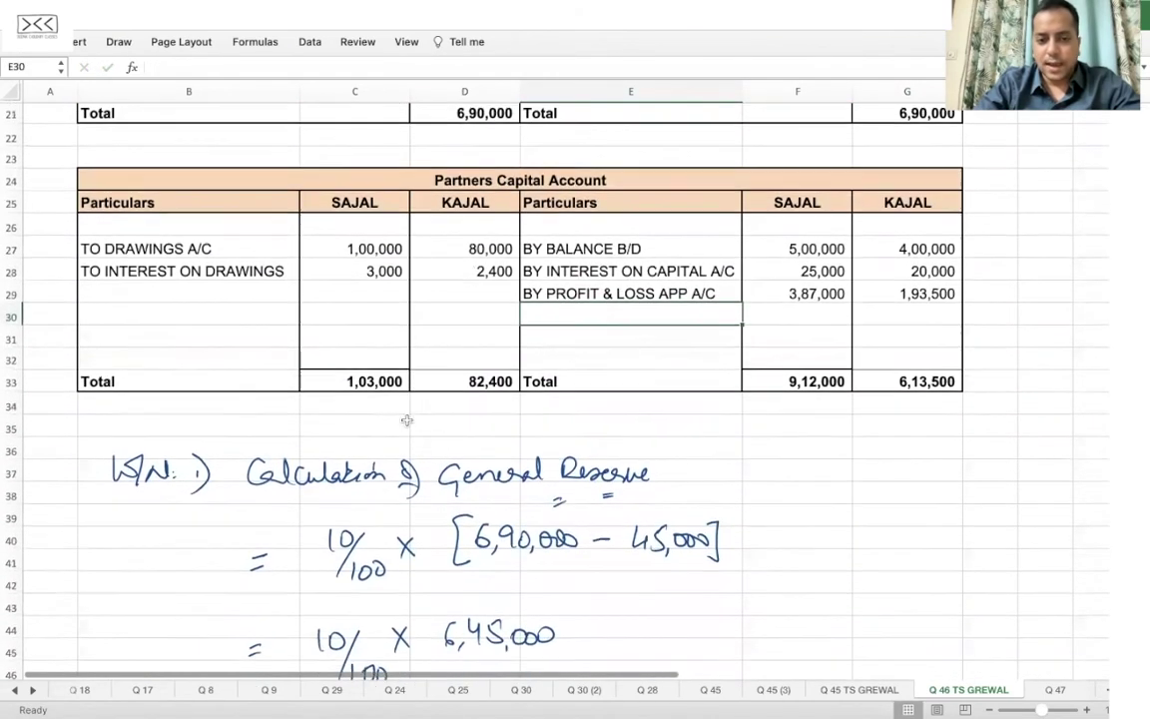
pyautogui.click(145, 293)
pyautogui.write('TO BALANCE C/D')
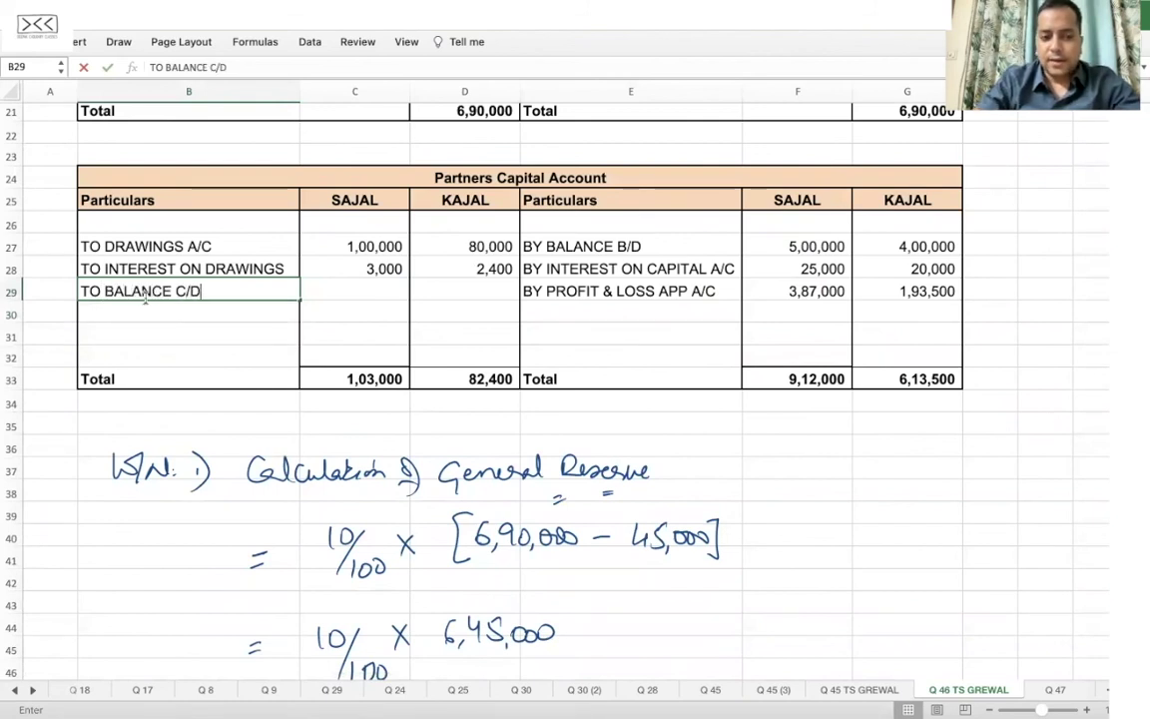
# - Calculate the first partner's closing capital balance in C29 with the formula =F33-103000
pyautogui.press('Tab')
pyautogui.write('=')
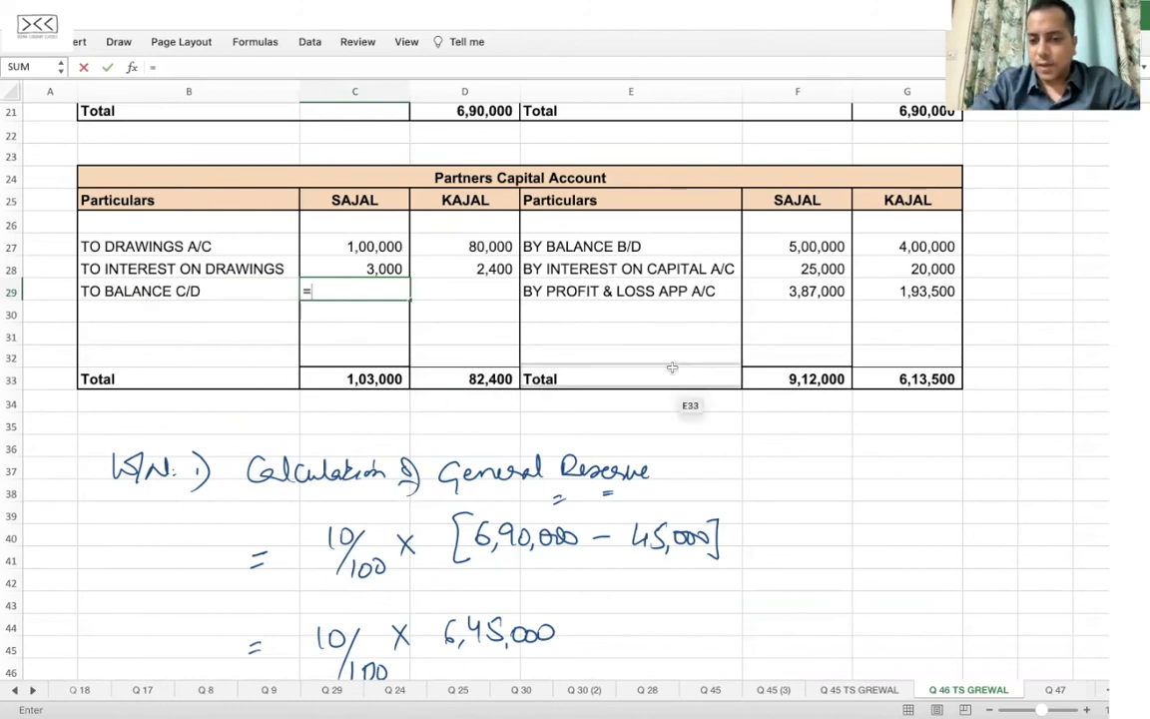
pyautogui.click(786, 379)
pyautogui.write('-')
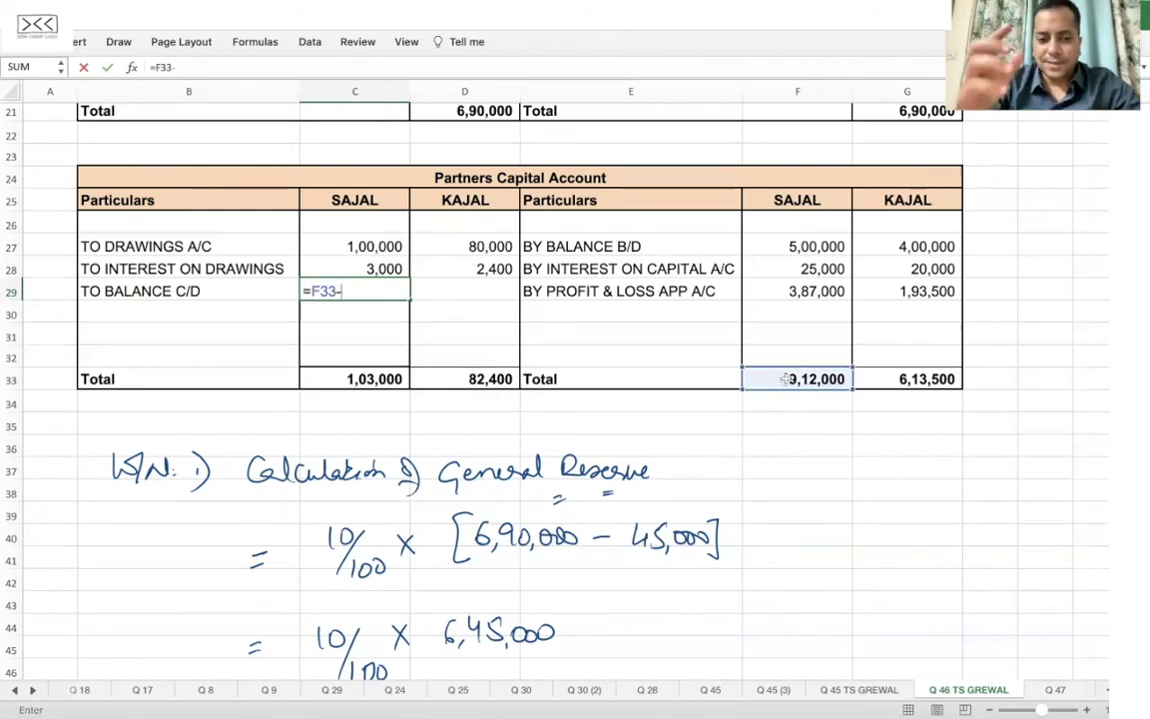
pyautogui.write('103000')
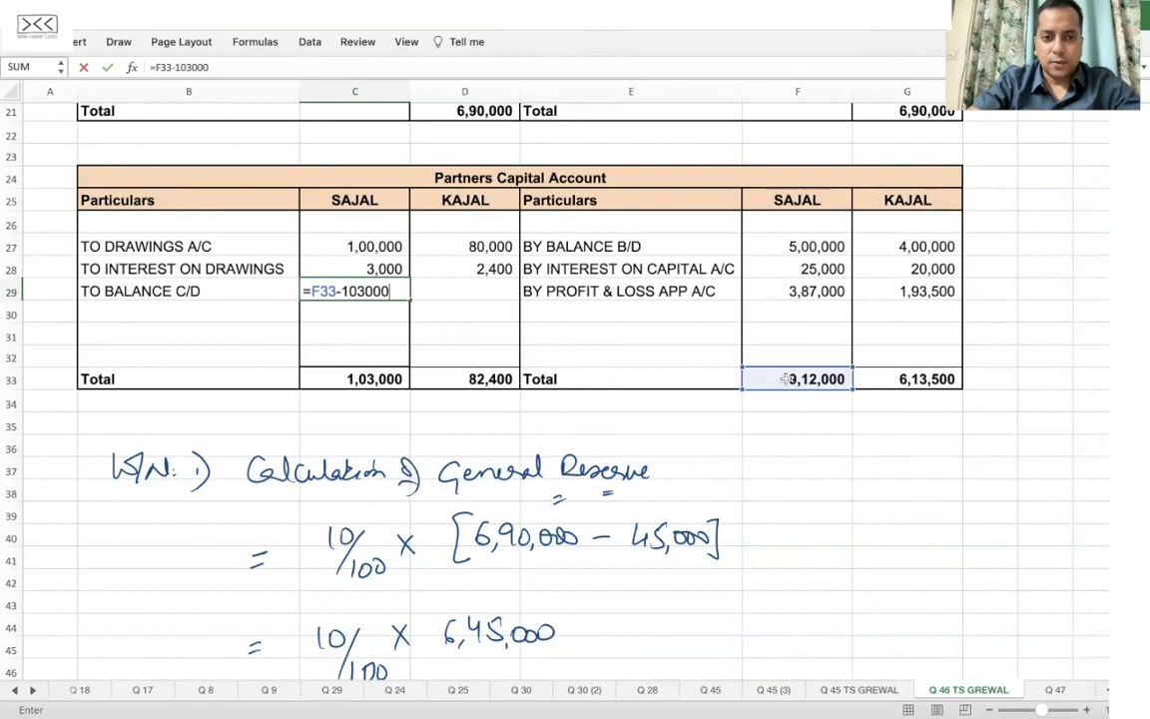
pyautogui.press('Tab')
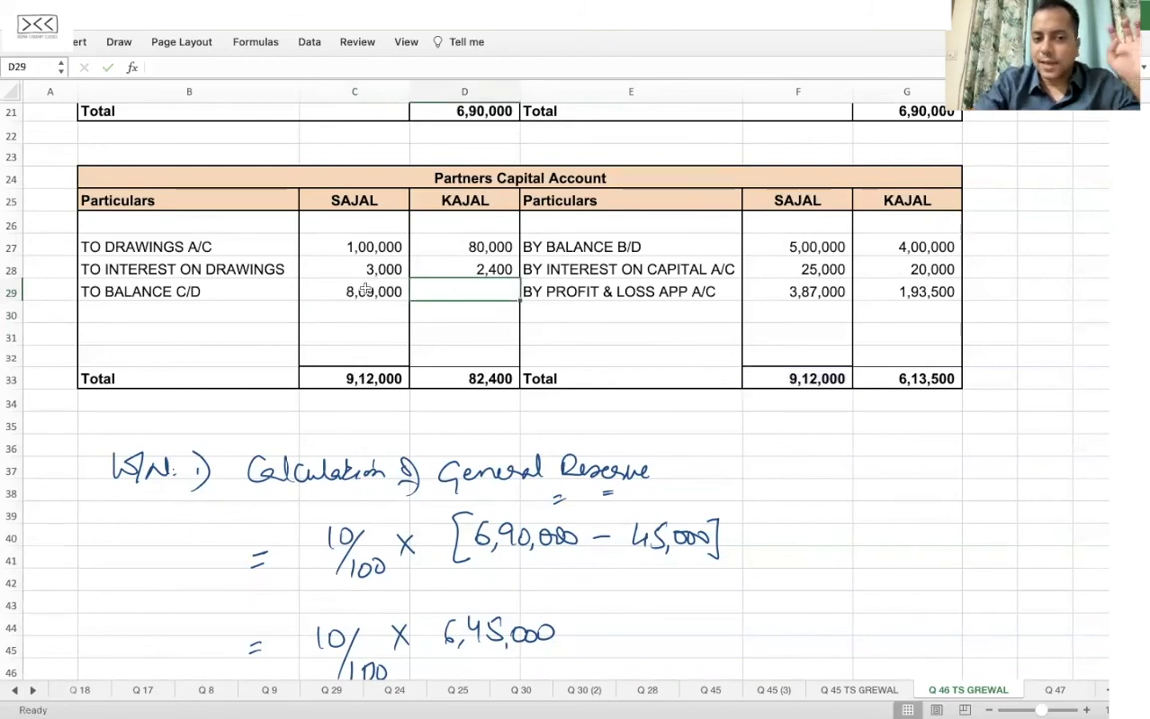
pyautogui.press('Left')
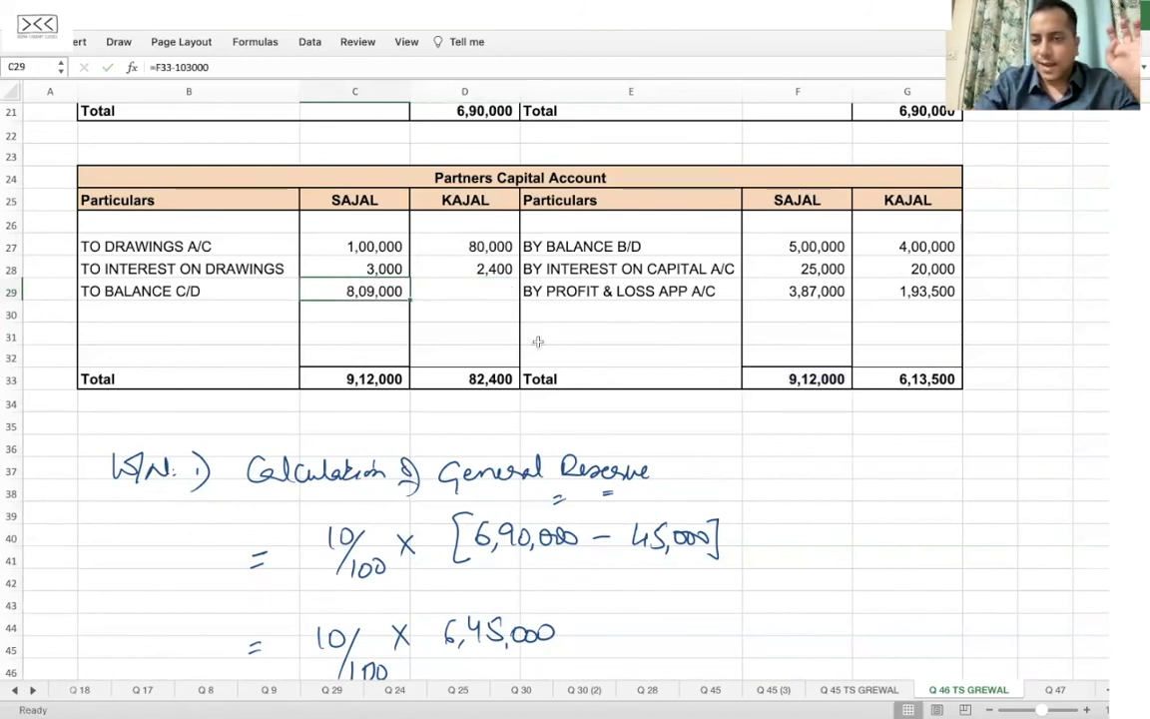
# - Calculate the second partner's closing capital balance in D29 with the formula =G33-82400
pyautogui.click(480, 296)
pyautogui.write('=')
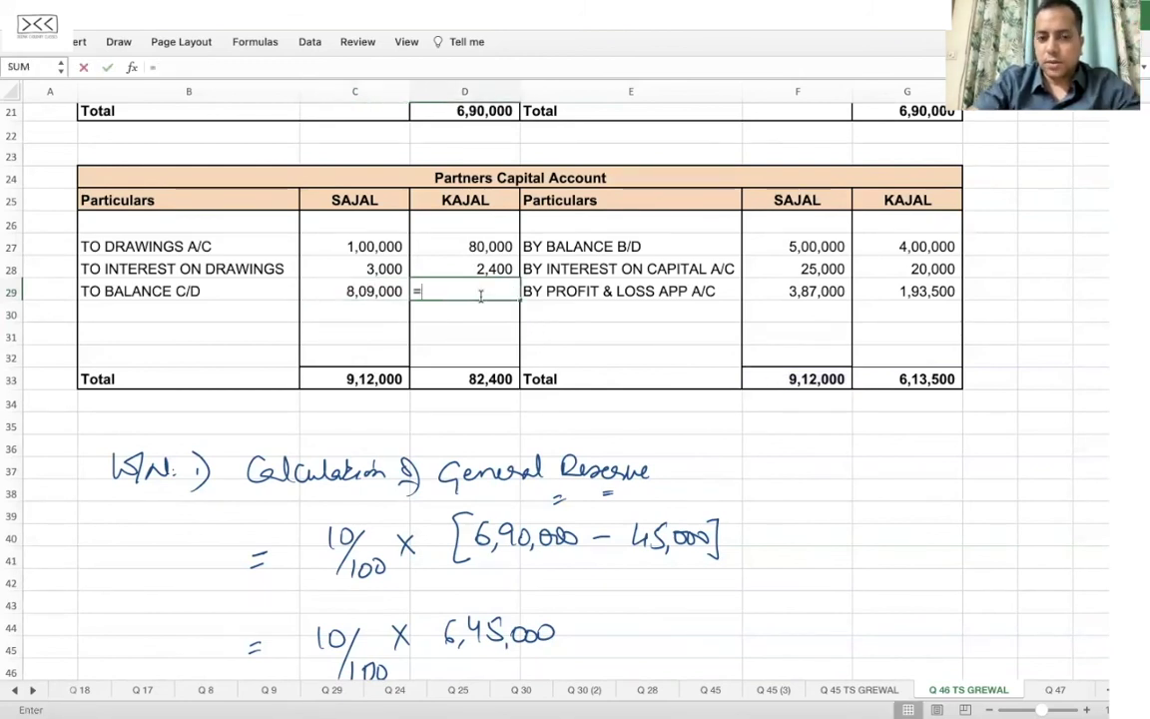
pyautogui.click(938, 382)
pyautogui.write('-82400')
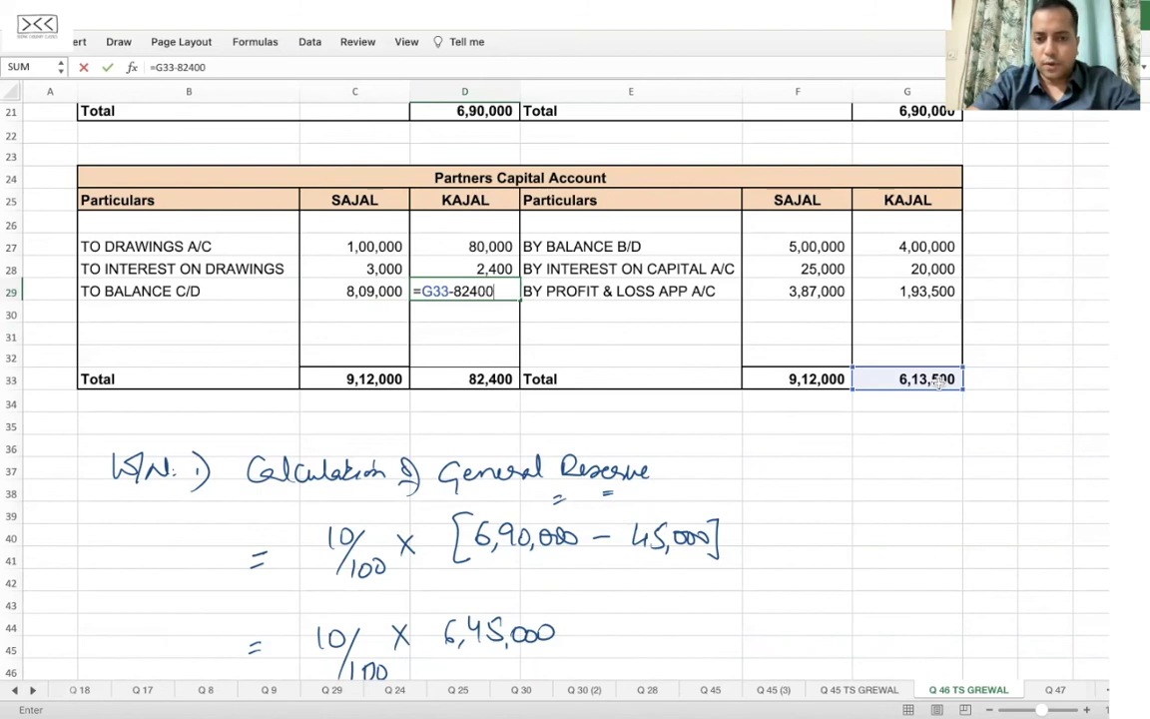
pyautogui.press('Return')
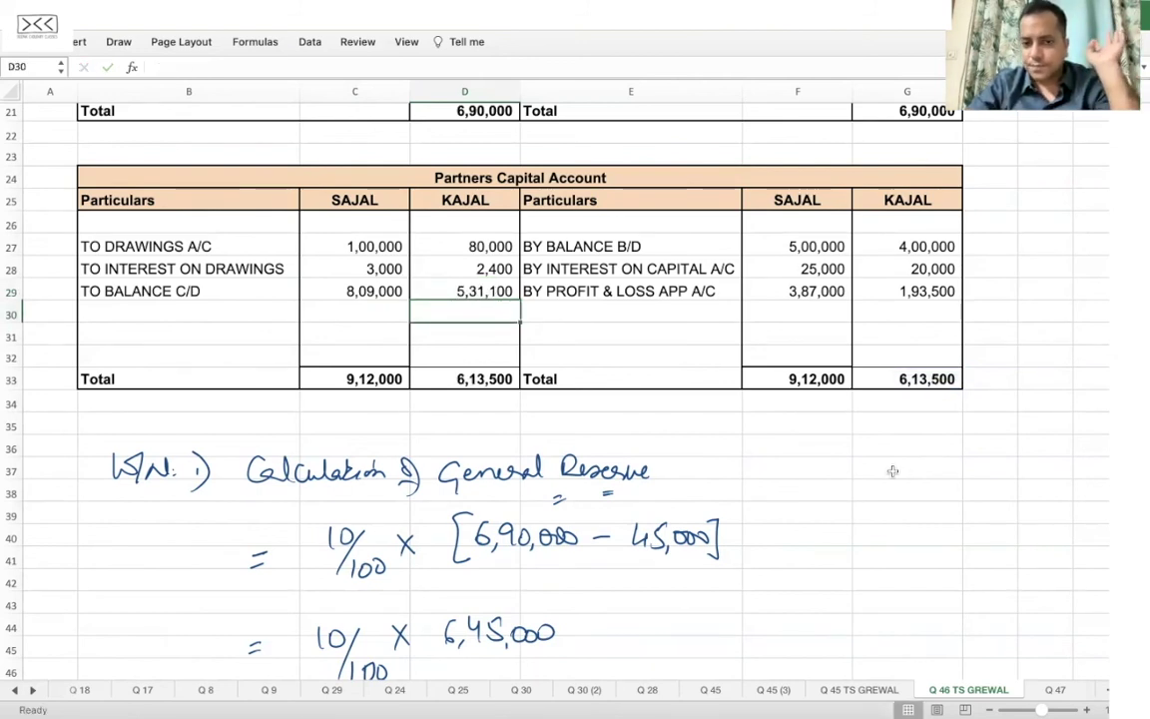
# - Delete the blank rows 17 to 19 above the total of the Profit & Loss Appropriation Account
pyautogui.scroll(1, 892, 471)
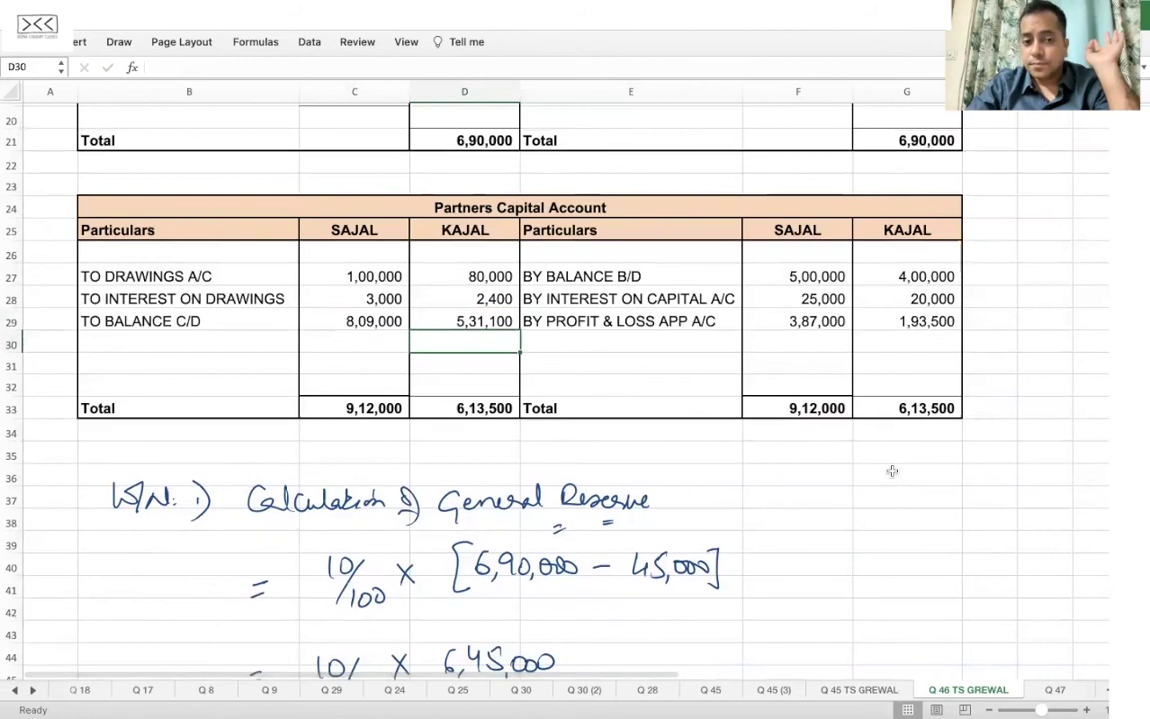
pyautogui.scroll(3, 893, 471)
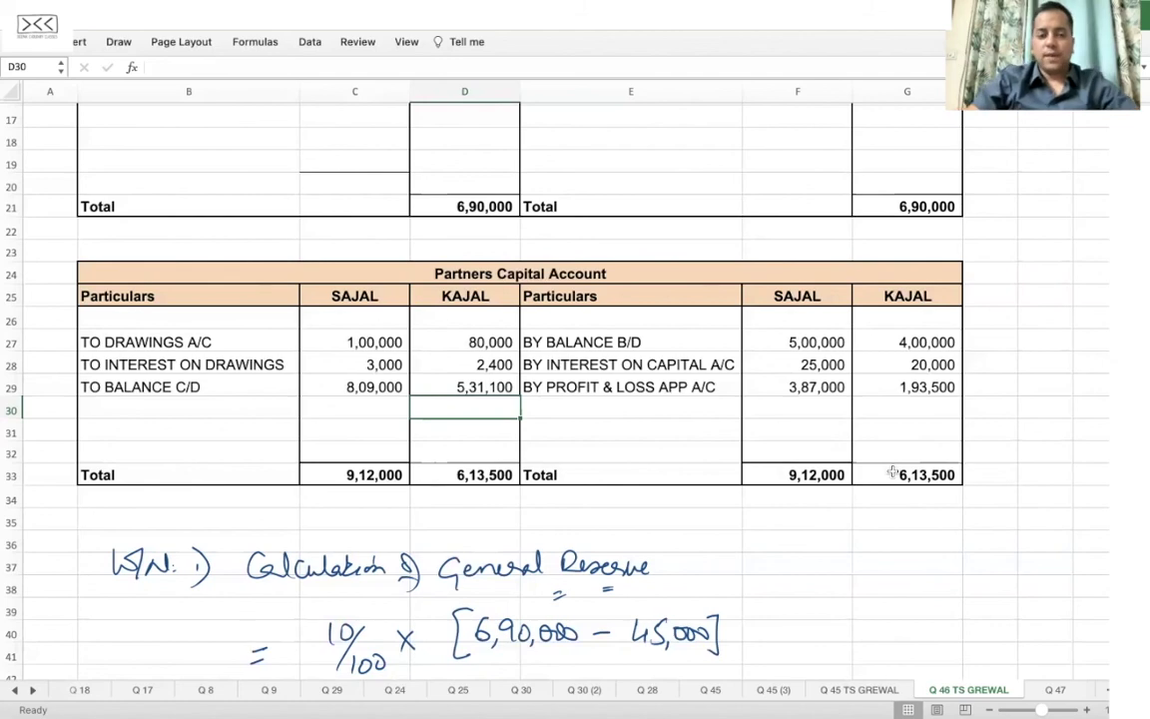
pyautogui.scroll(5, 893, 472)
pyautogui.moveTo(12, 343); pyautogui.dragTo(12, 390)
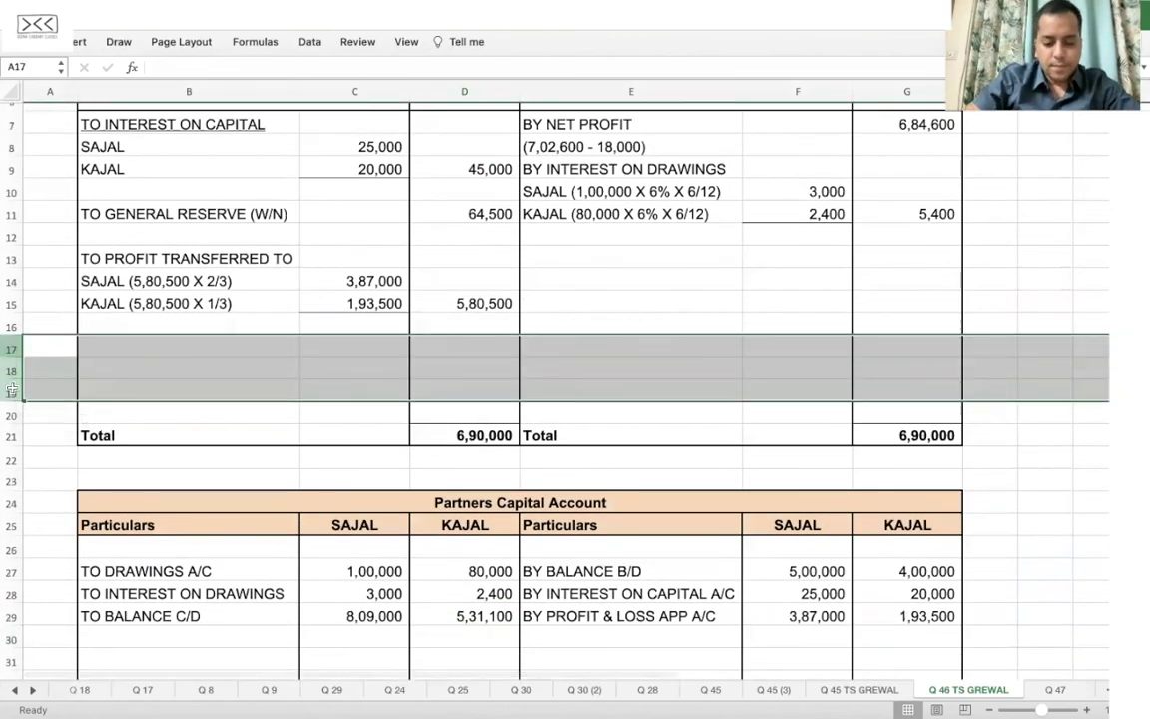
pyautogui.hotkey('ctrl', '-')
pyautogui.click(706, 307)
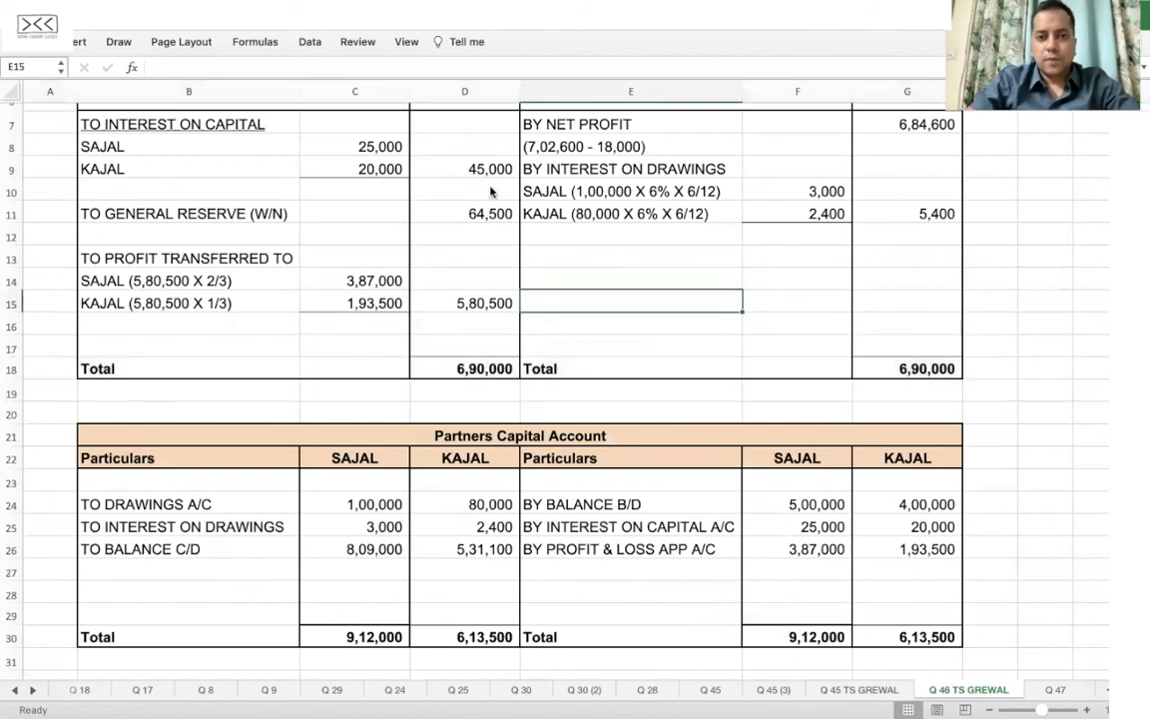
# - Switch between the textbook page and the worksheet to compare the closing capital balances with the printed answer to question 46
pyautogui.hotkey('alt', 'Tab')
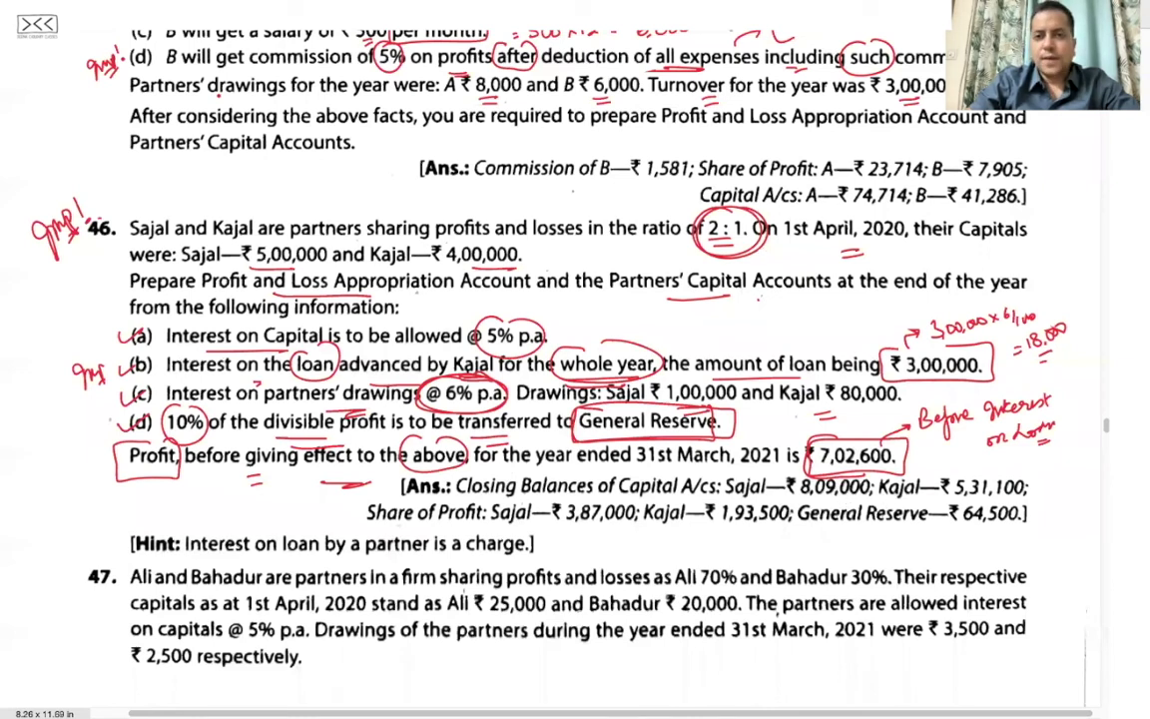
pyautogui.hotkey('alt', 'Tab')
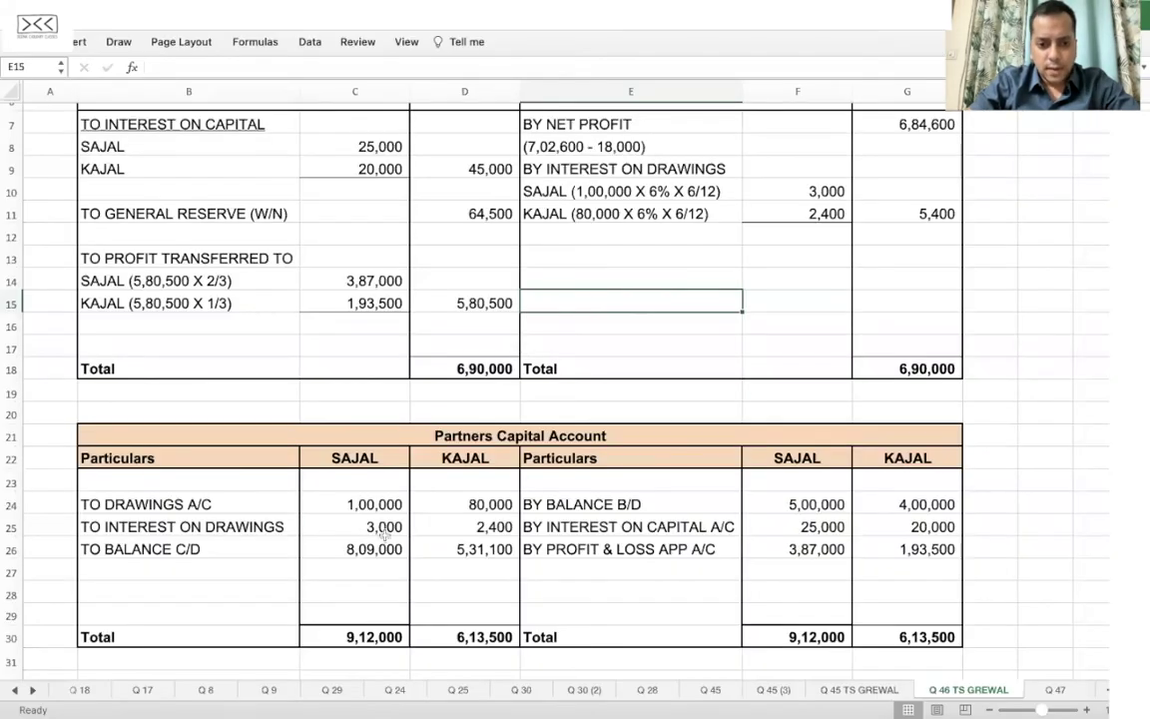
pyautogui.click(446, 546)
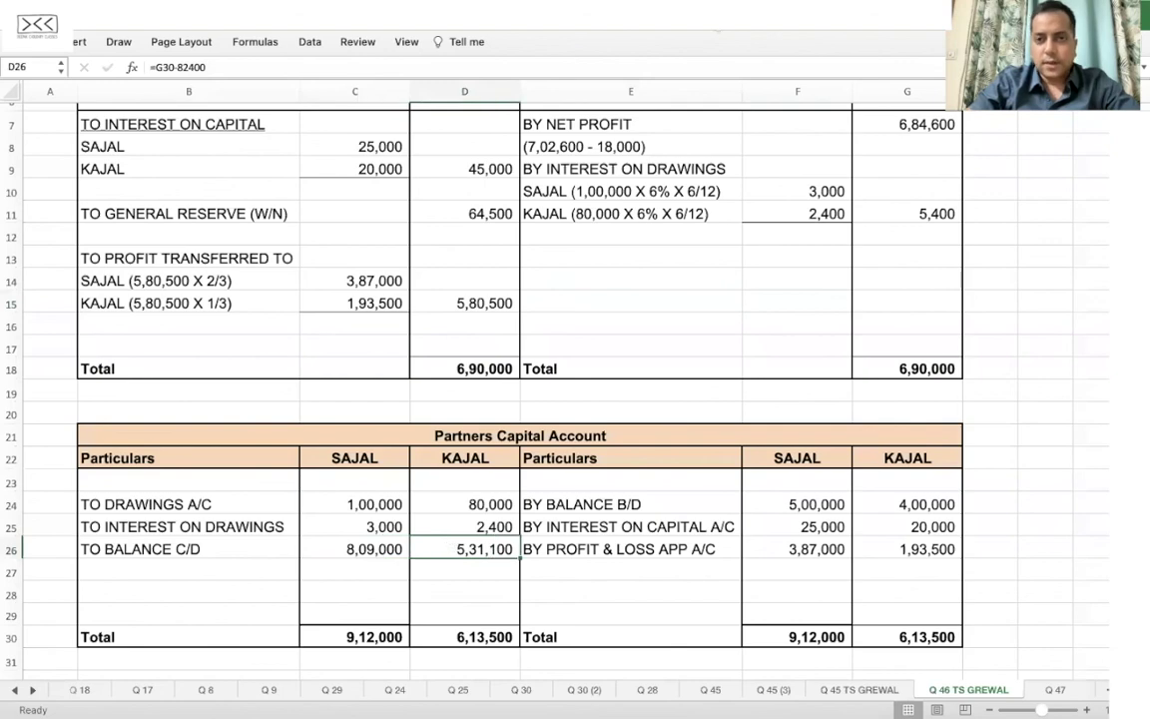
pyautogui.hotkey('alt', 'Tab')
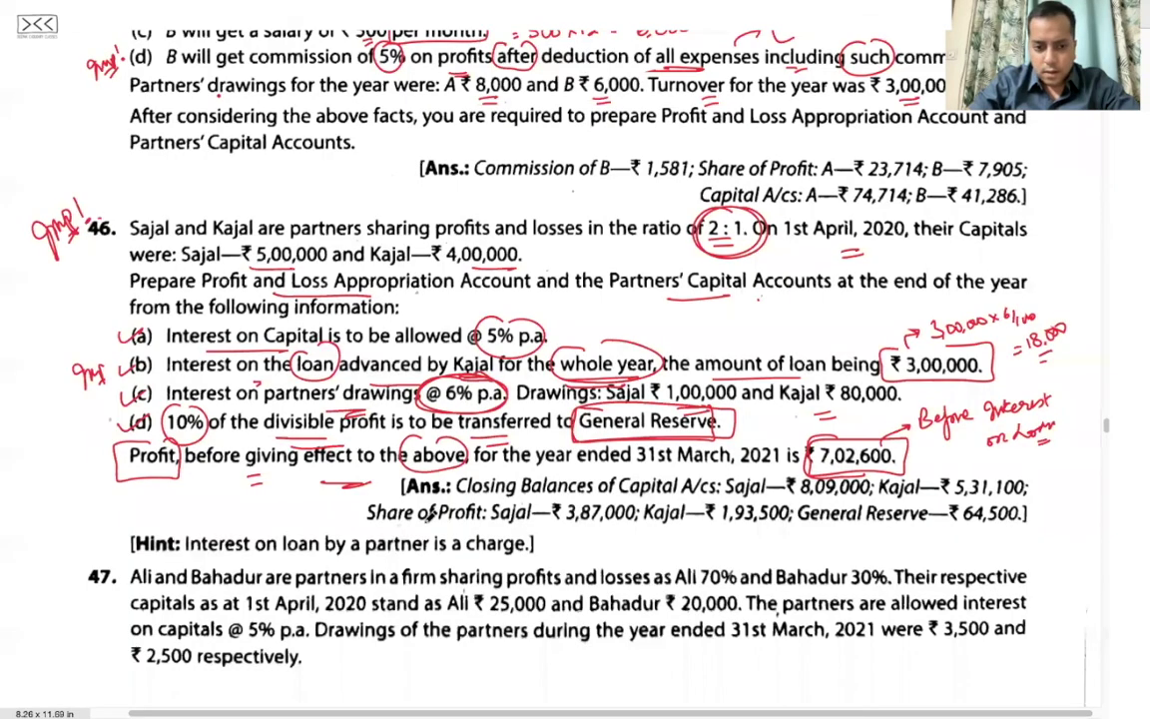